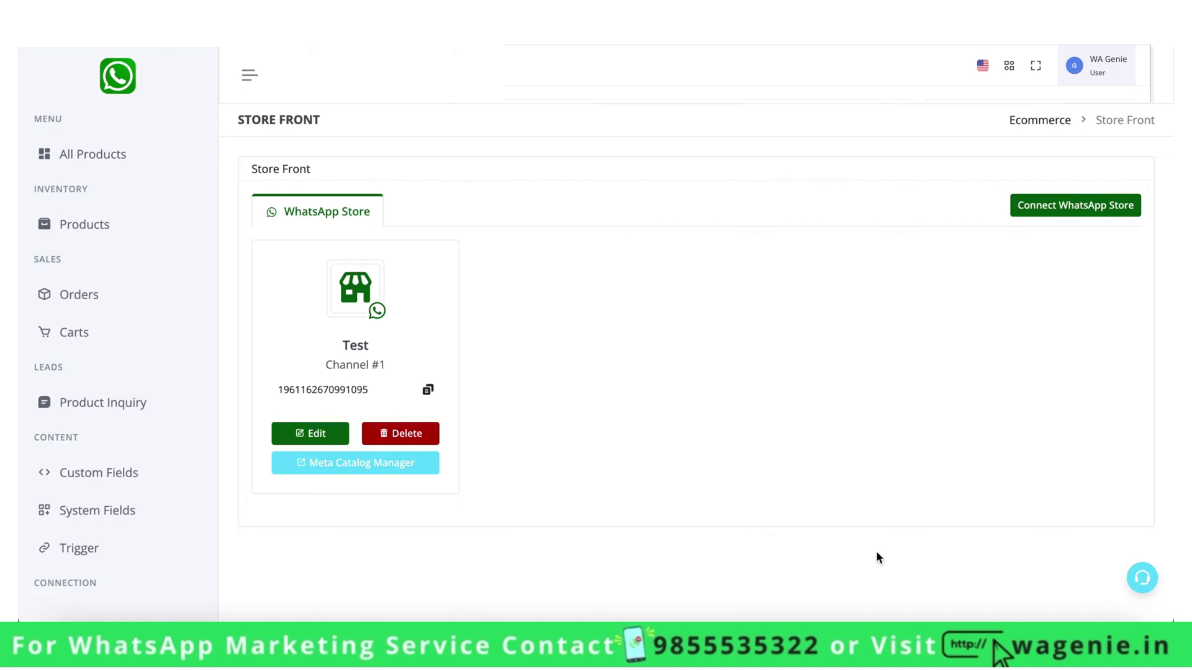
Step: Scroll the Store Front page down to the Test store's card
scroll(92, 436, down, 2)
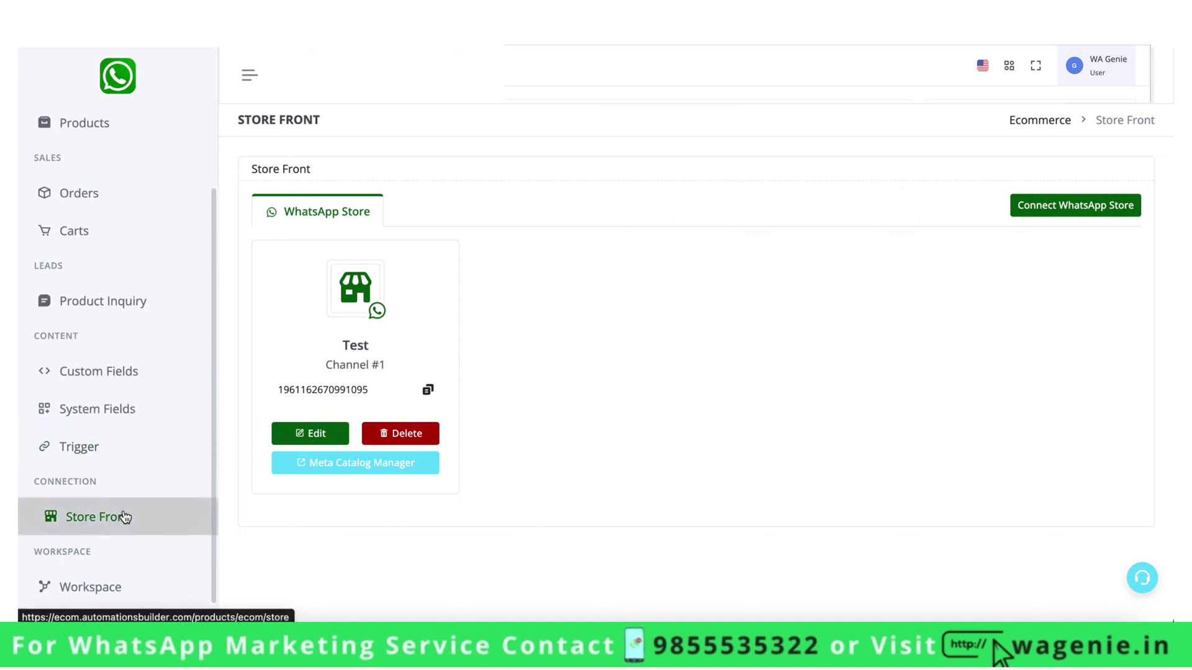
Step: Open the Test store's catalogue items in Commerce Manager and start adding items by data feed
click(365, 474)
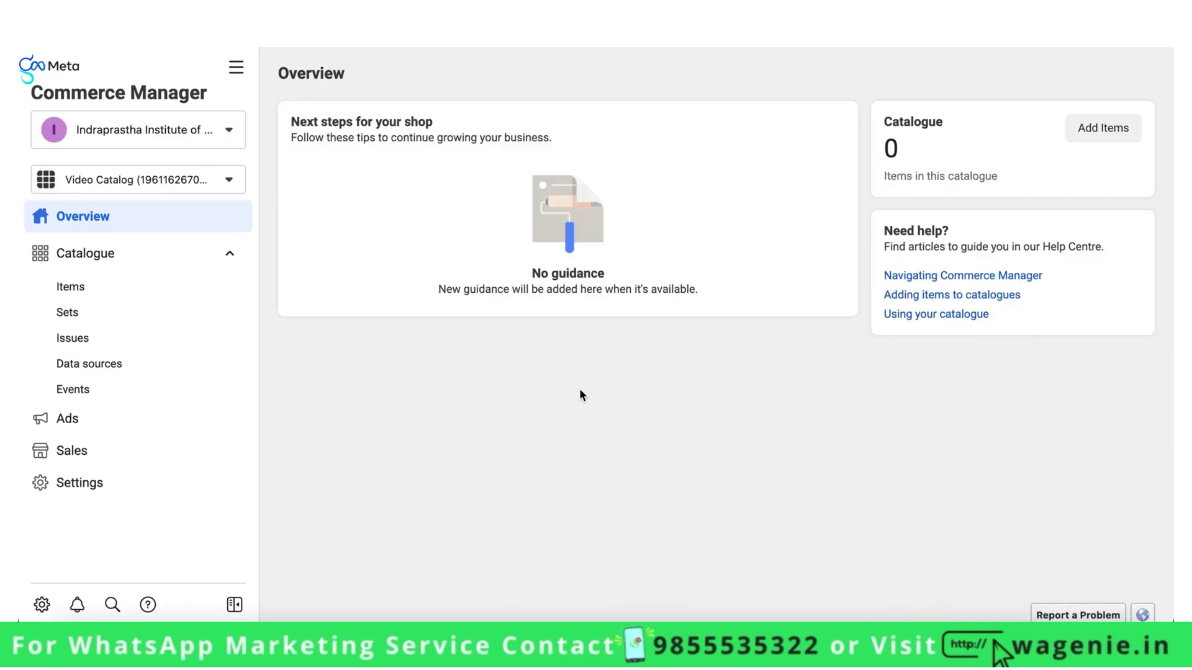
click(178, 286)
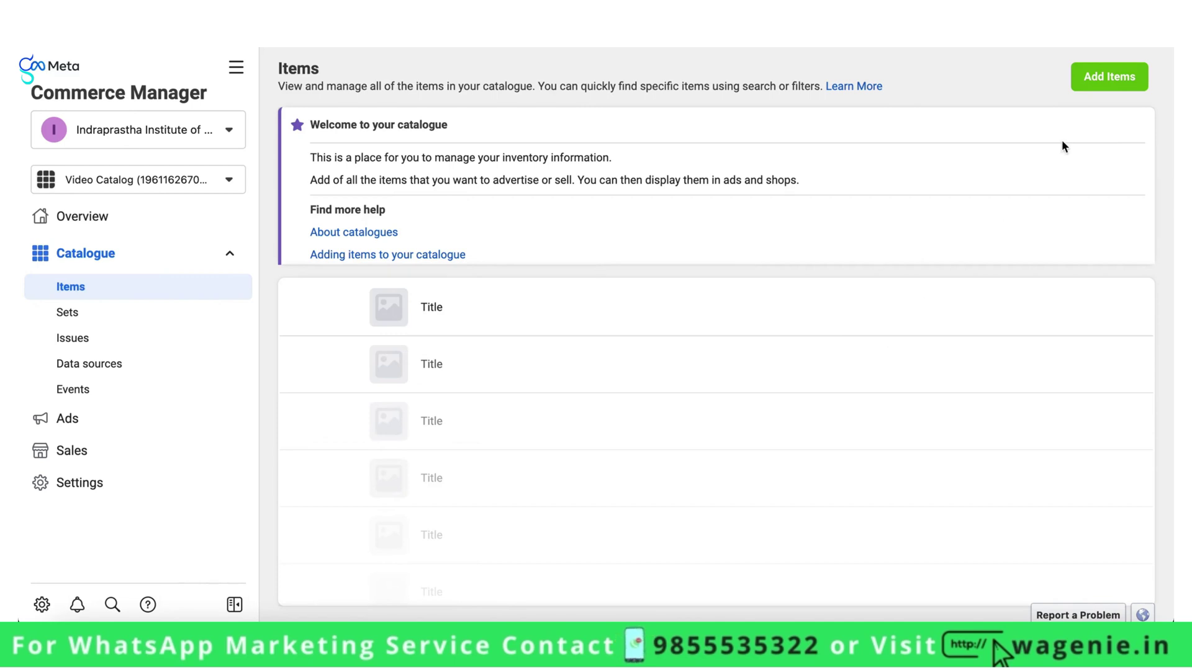
click(1119, 78)
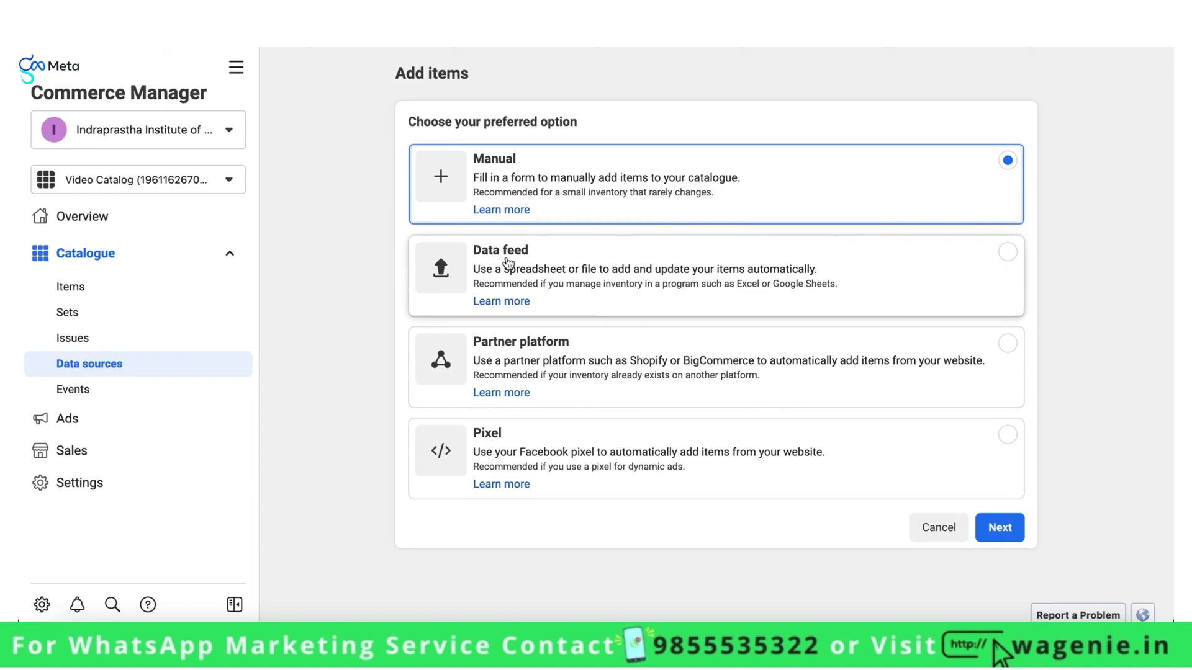
click(552, 268)
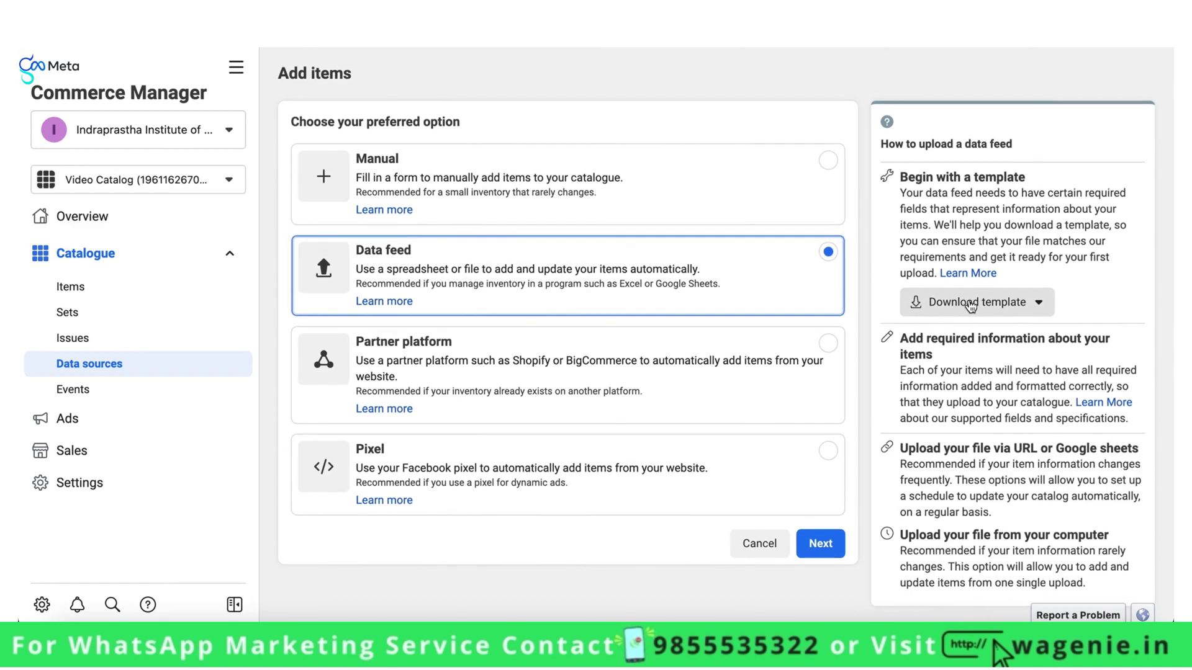
Step: Download a custom Clothing-category .xlsx catalog template and save it to Downloads
click(971, 307)
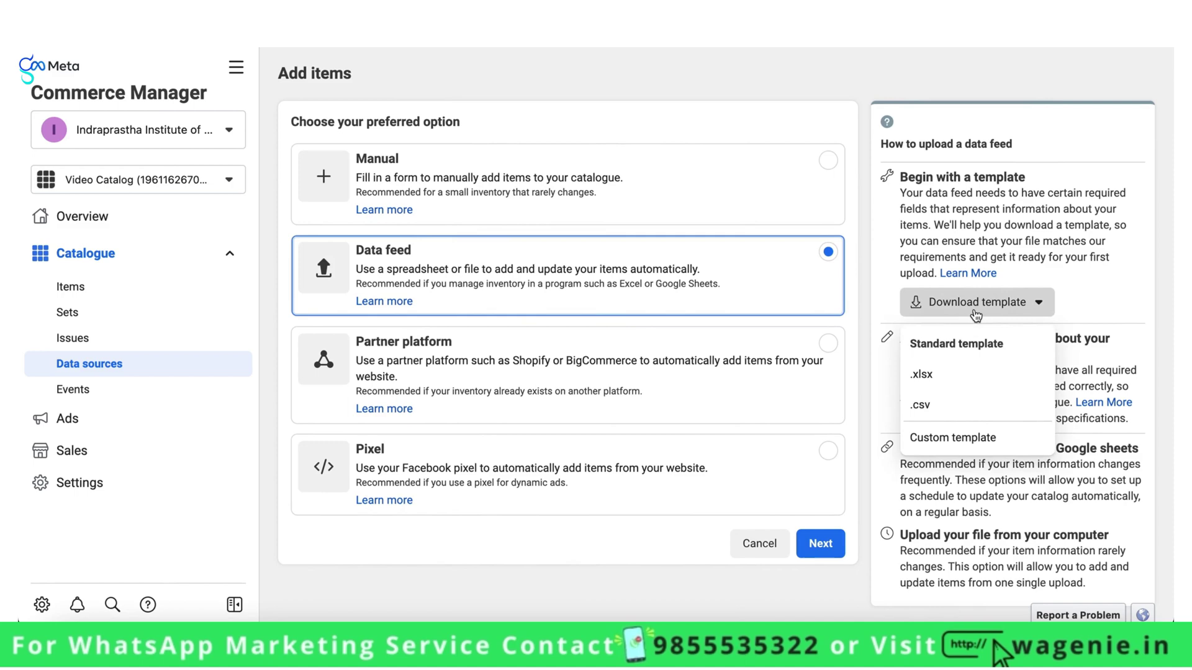
click(957, 439)
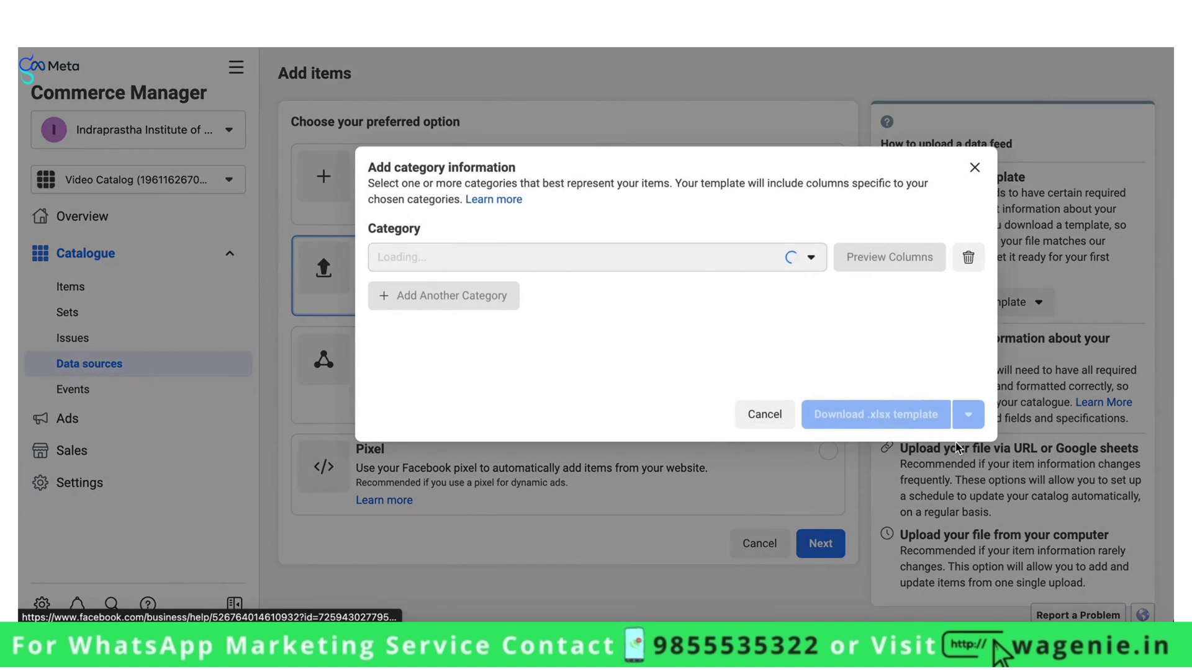
click(721, 258)
scroll(680, 381, down, 10)
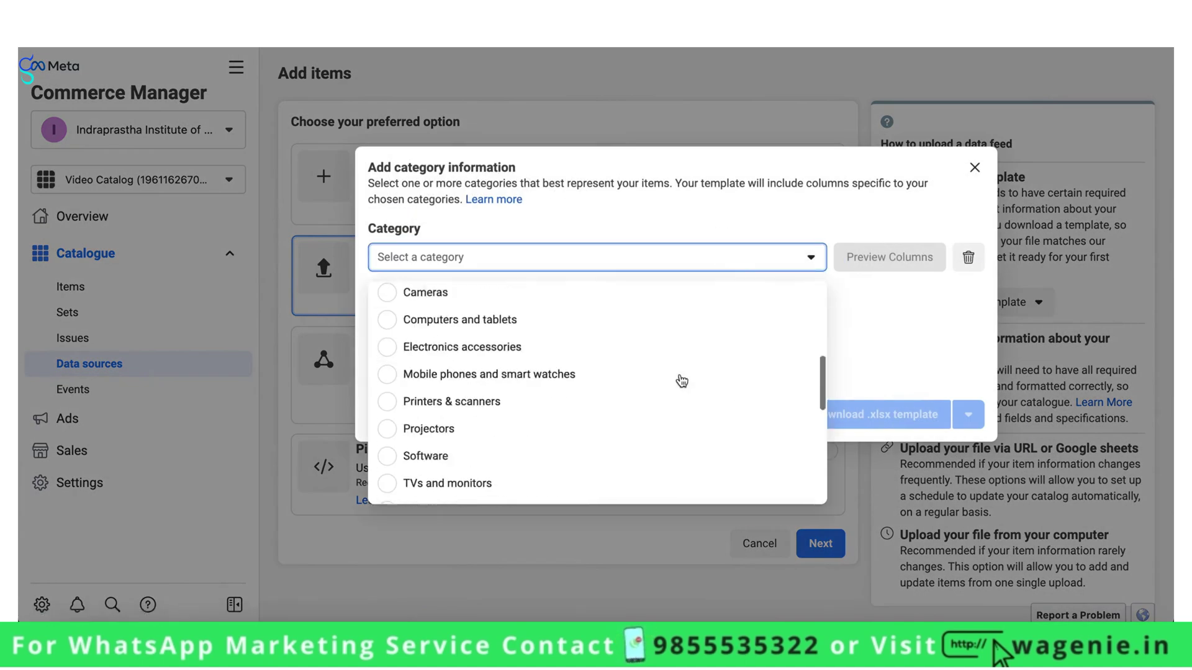
scroll(682, 381, up, 10)
scroll(680, 381, down, 10)
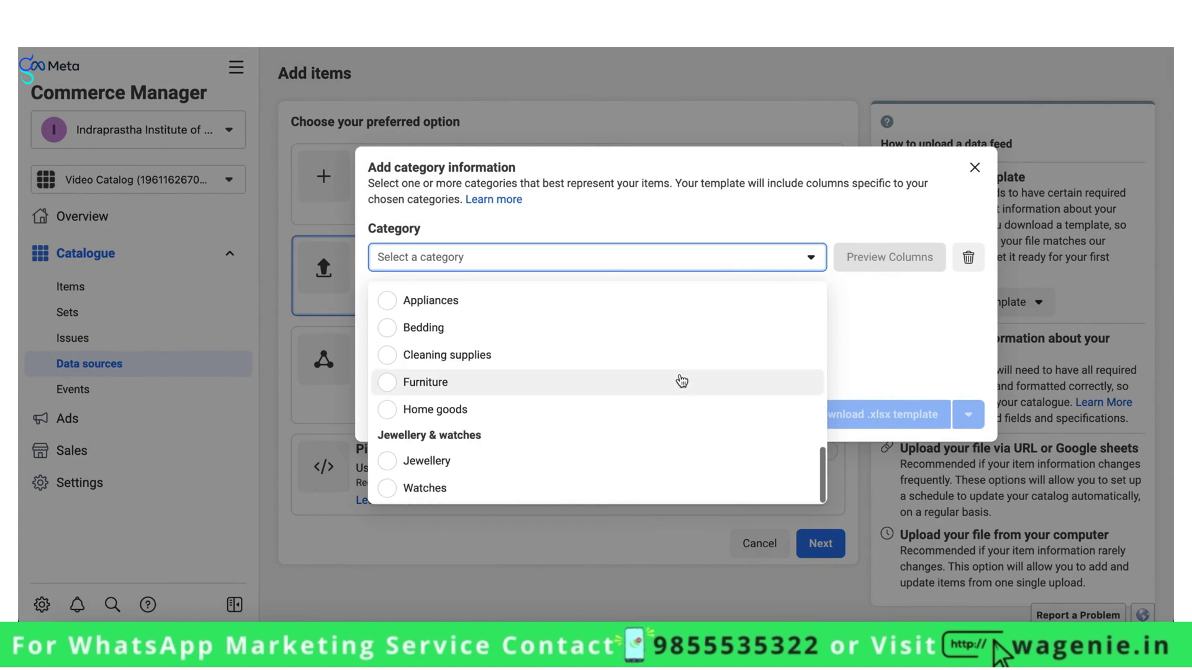
scroll(573, 356, up, 10)
scroll(576, 359, down, 2)
click(561, 355)
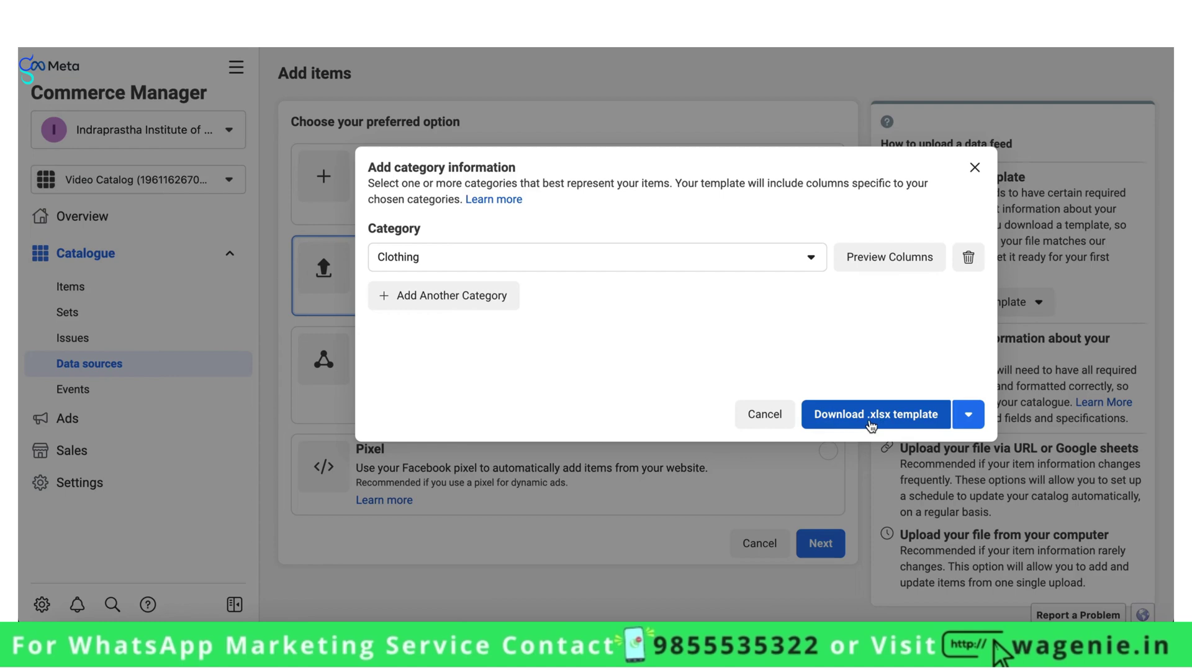
click(914, 421)
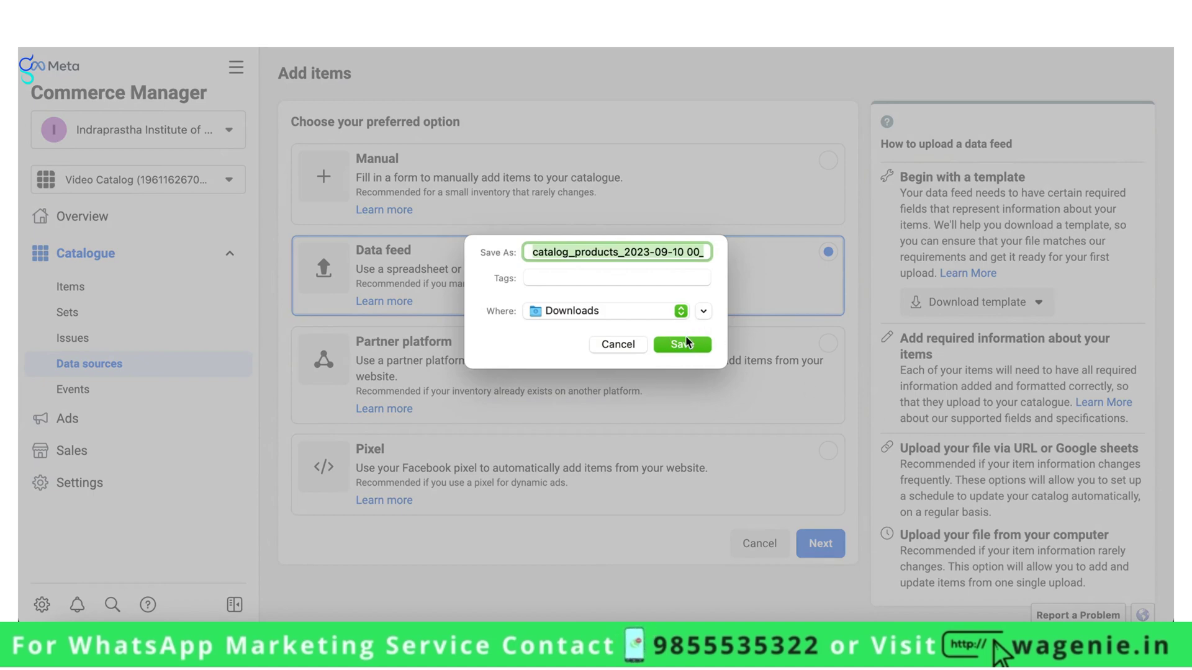
click(682, 344)
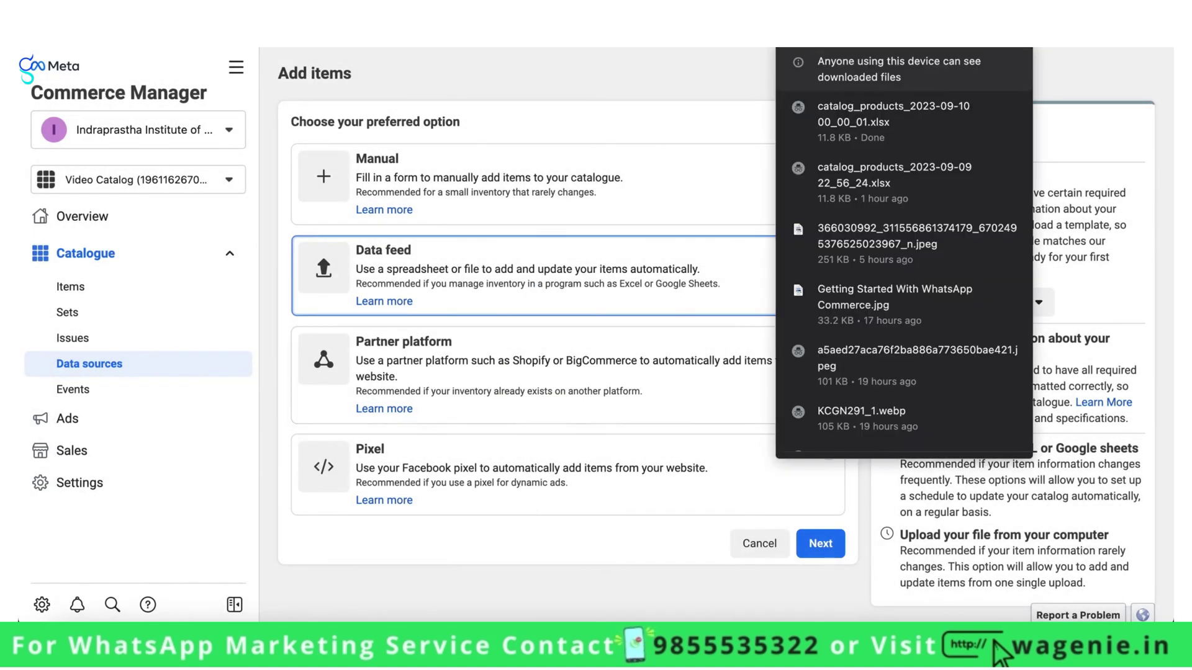
Step: Create a new blank Google Sheet in an Incognito window, titled 'demo products'
key(super+shift+n)
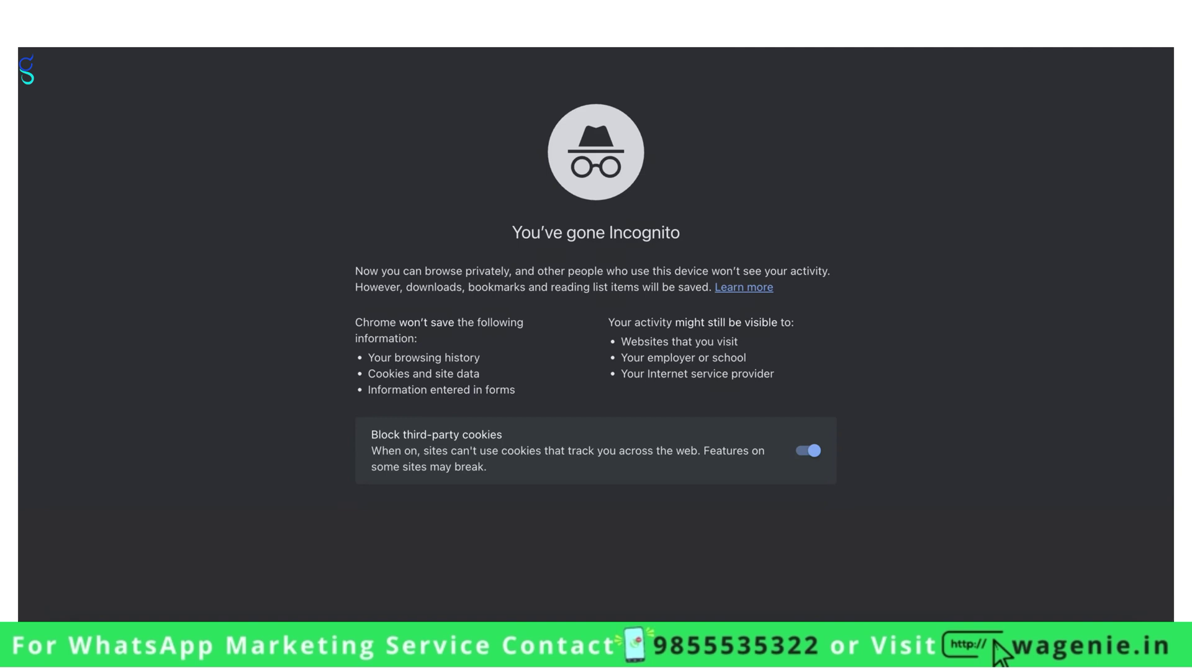
text(sheet)
key(Return)
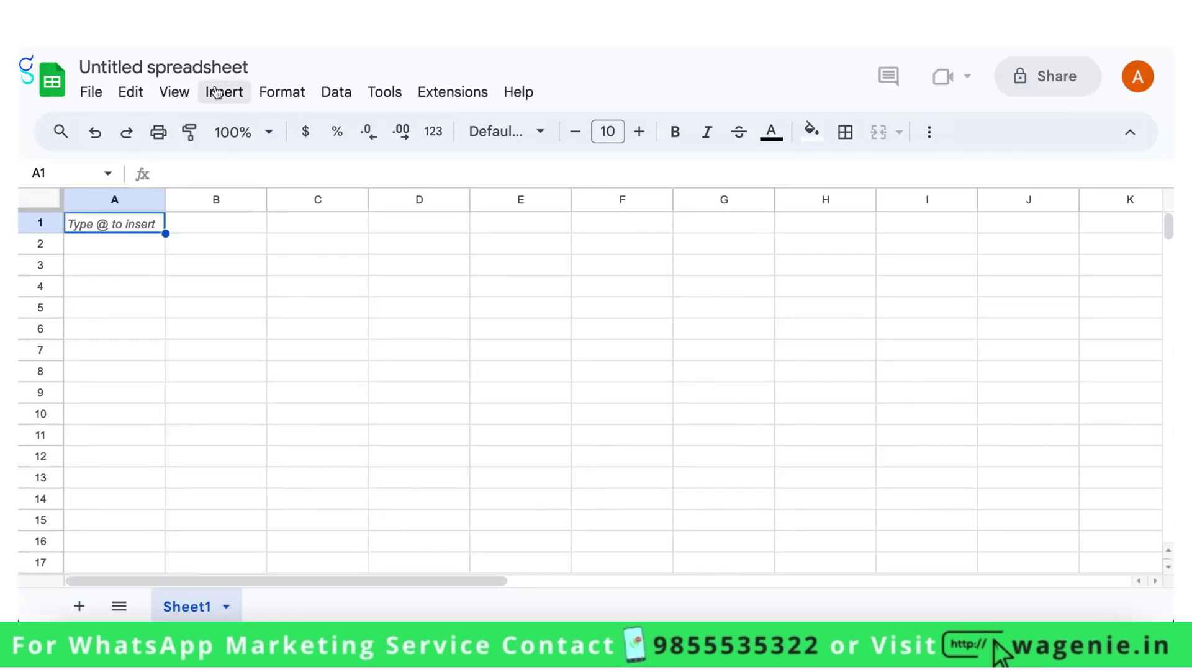
click(199, 61)
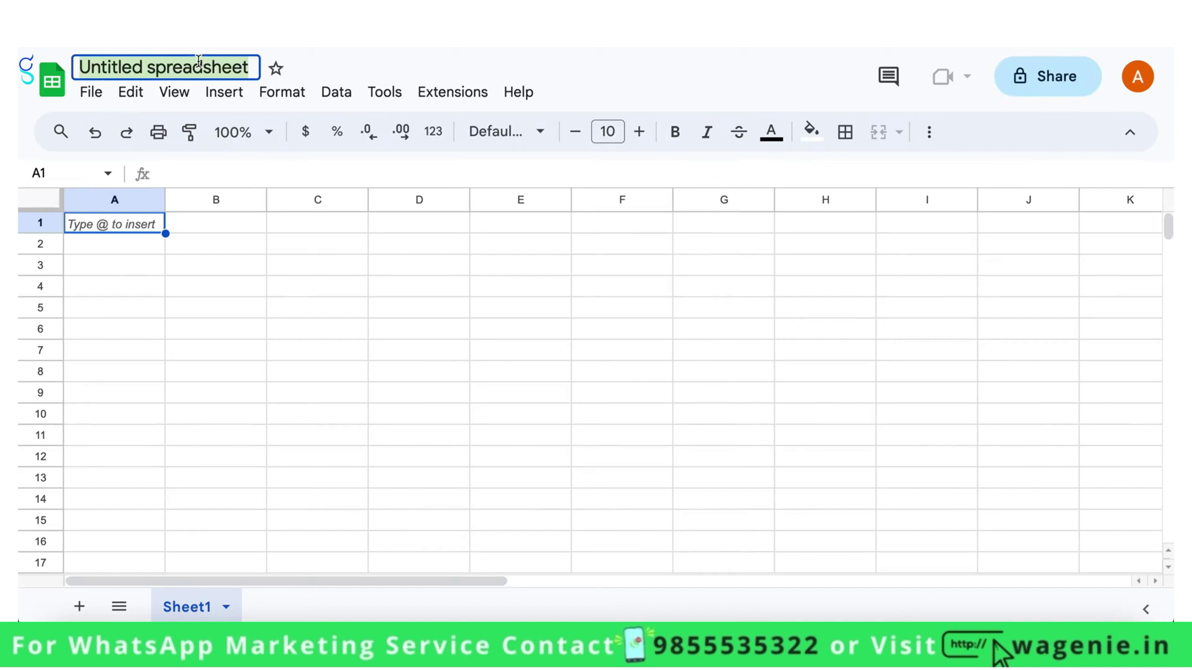
text(demo prpoduc)
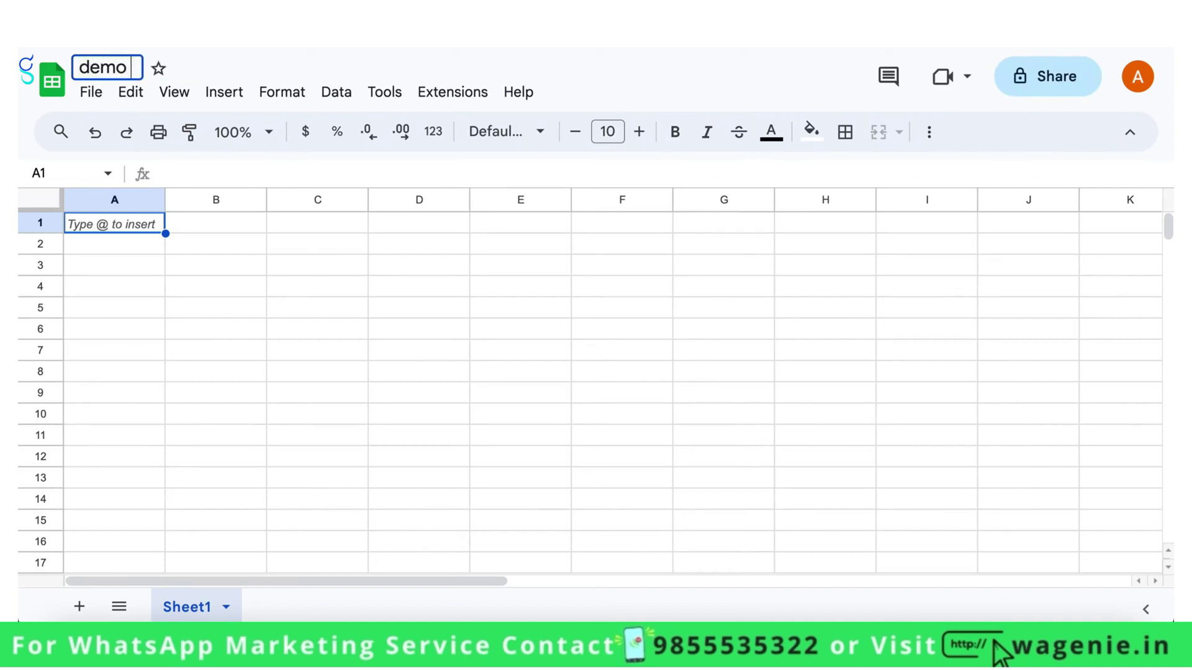
key(BackSpace)
key(BackSpace)
key(BackSpace)
key(BackSpace)
key(BackSpace)
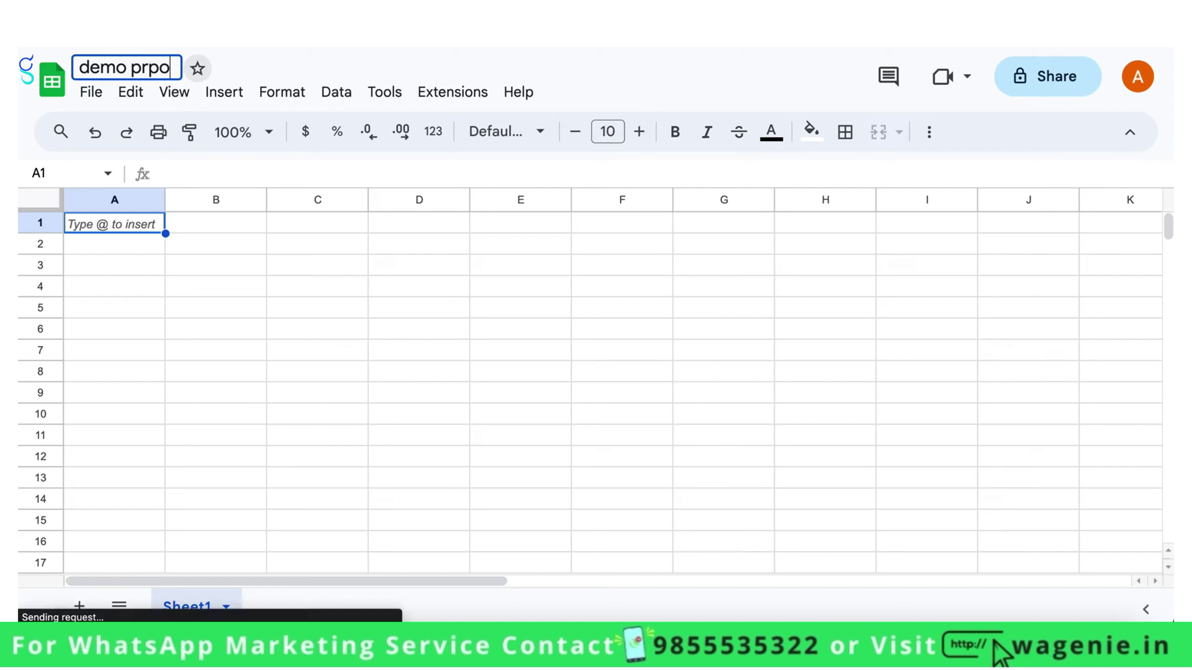
text(oducts)
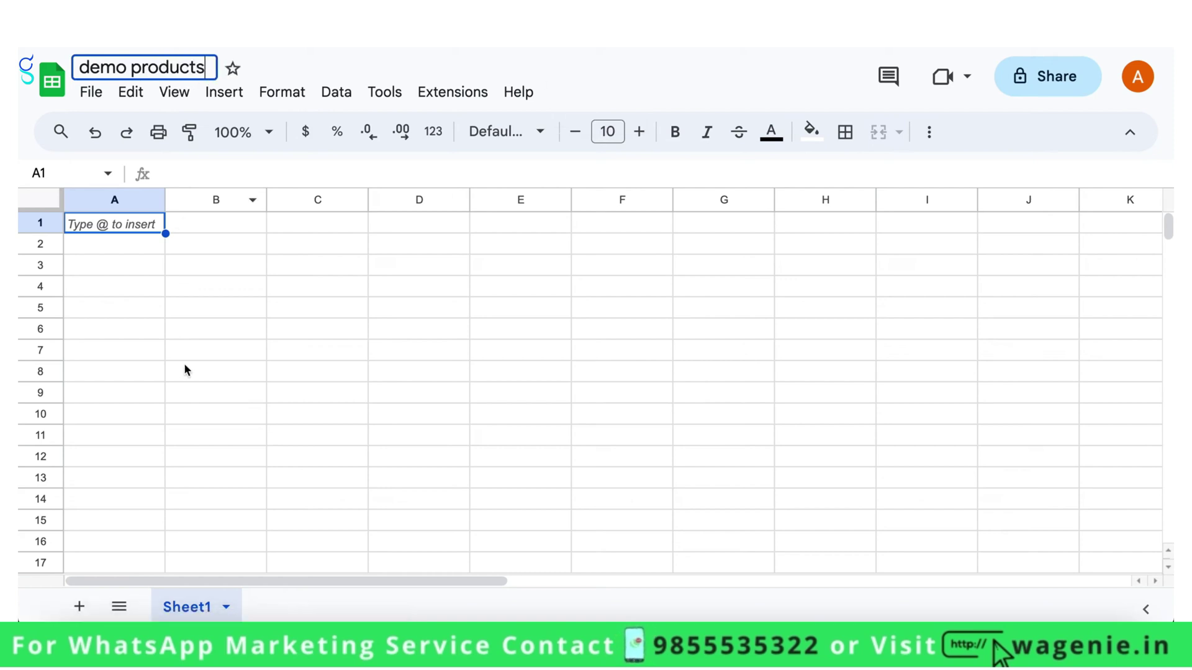
click(185, 371)
click(145, 221)
click(92, 93)
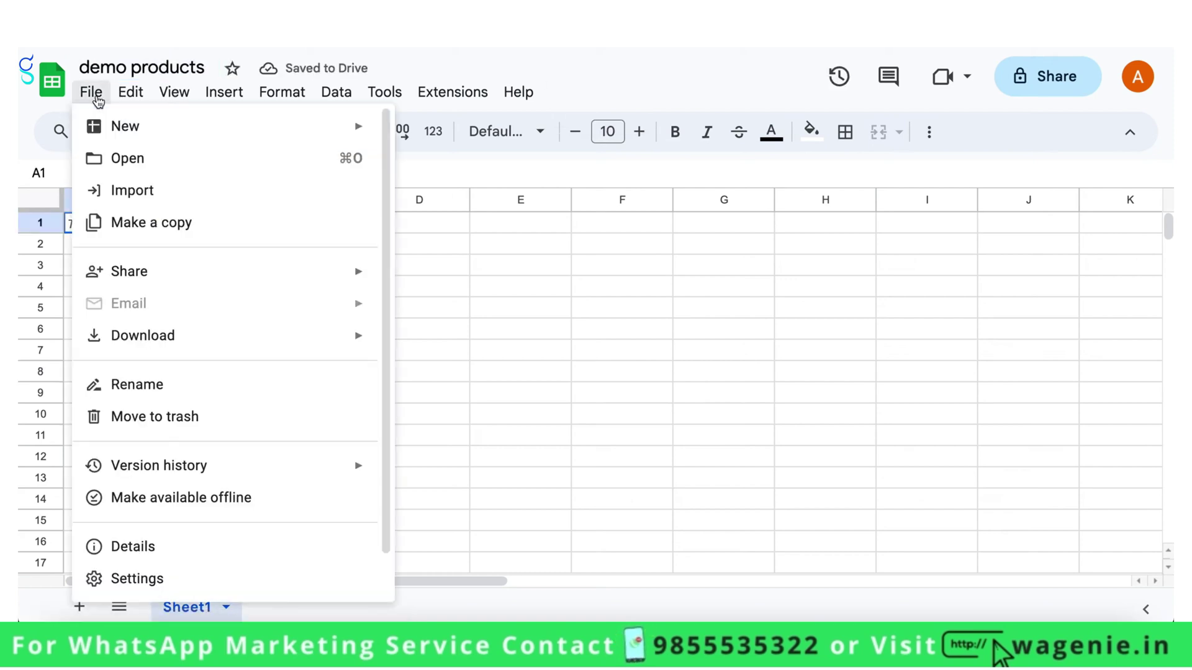
click(155, 193)
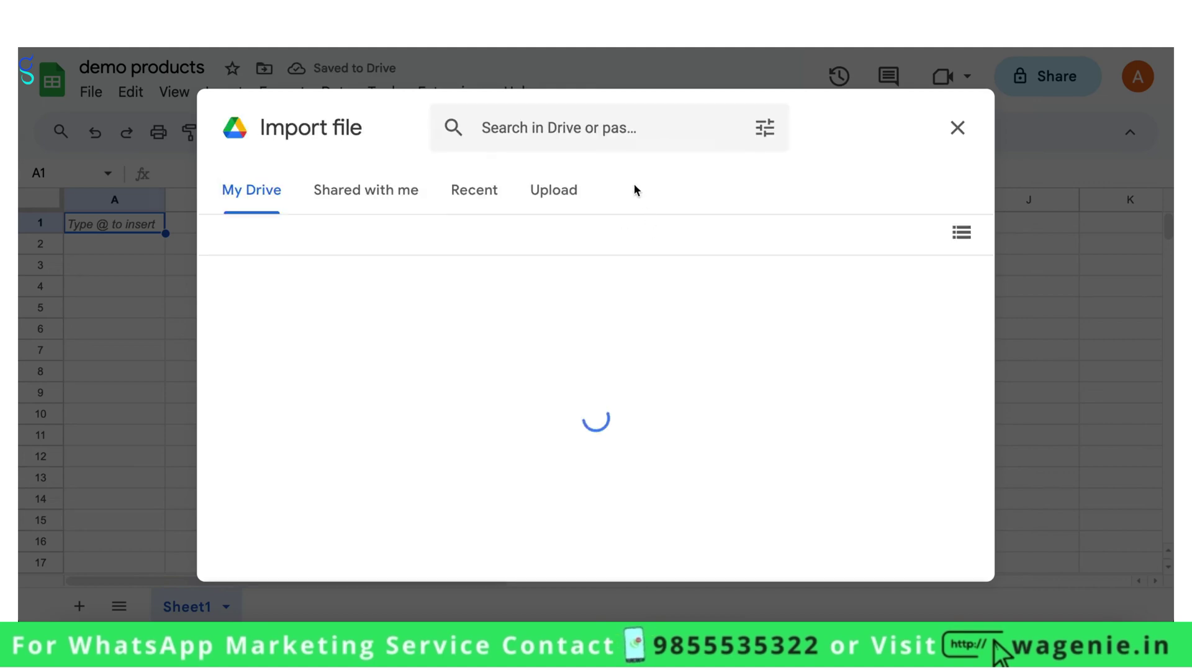
click(562, 192)
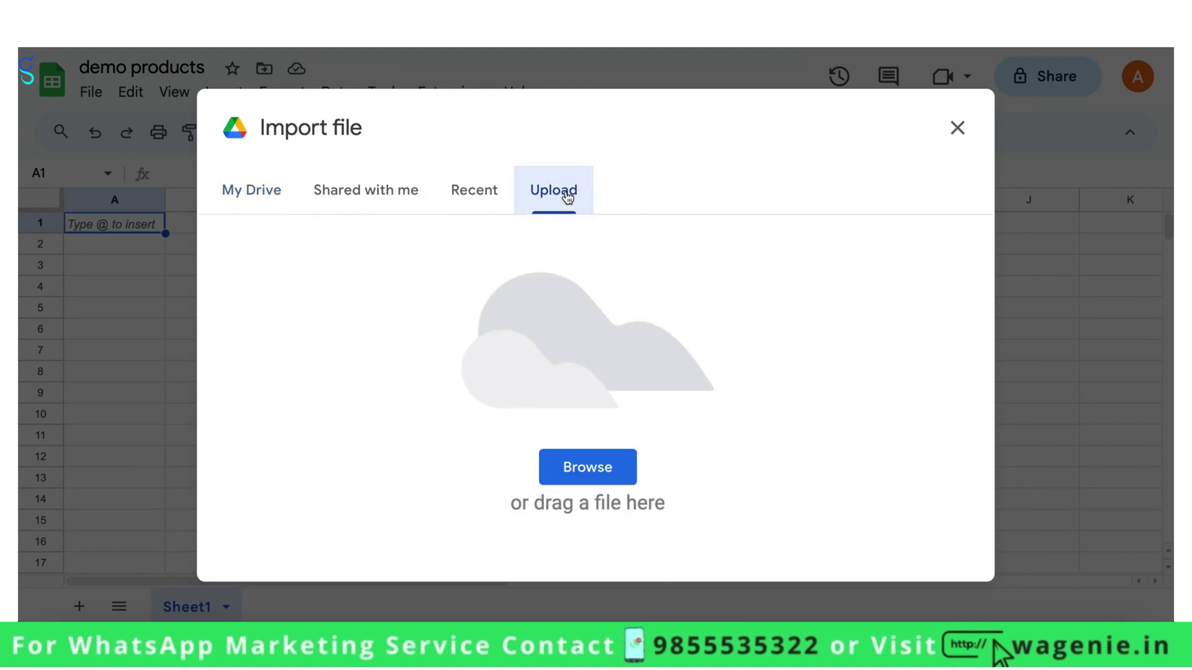
click(601, 481)
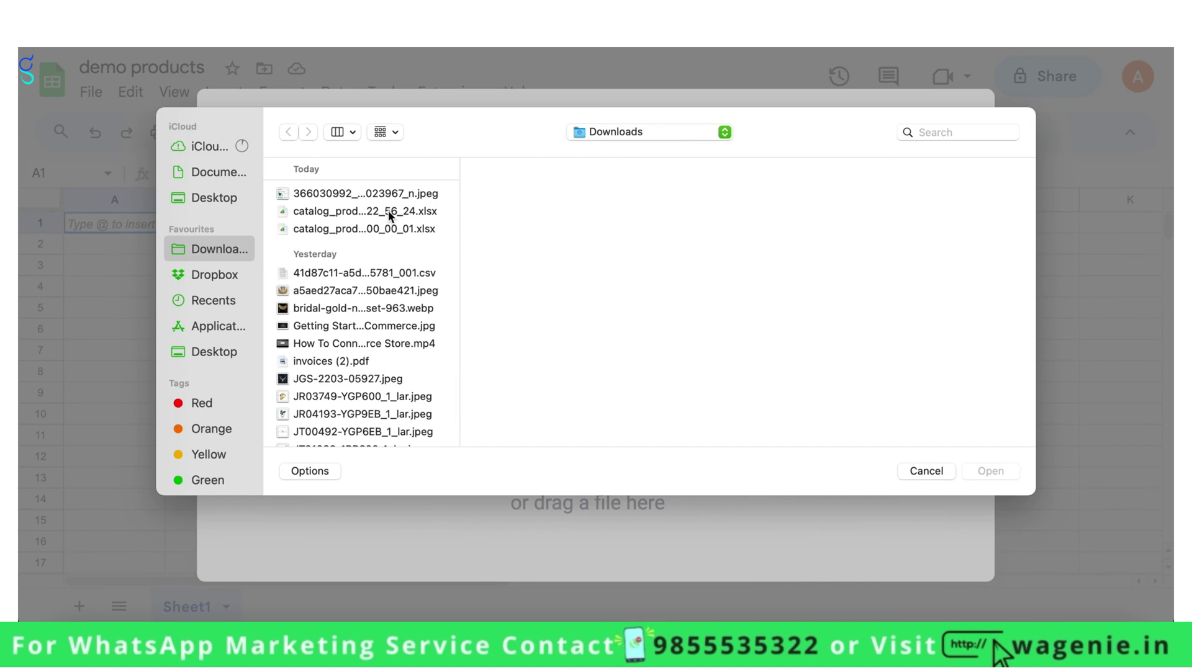
click(404, 213)
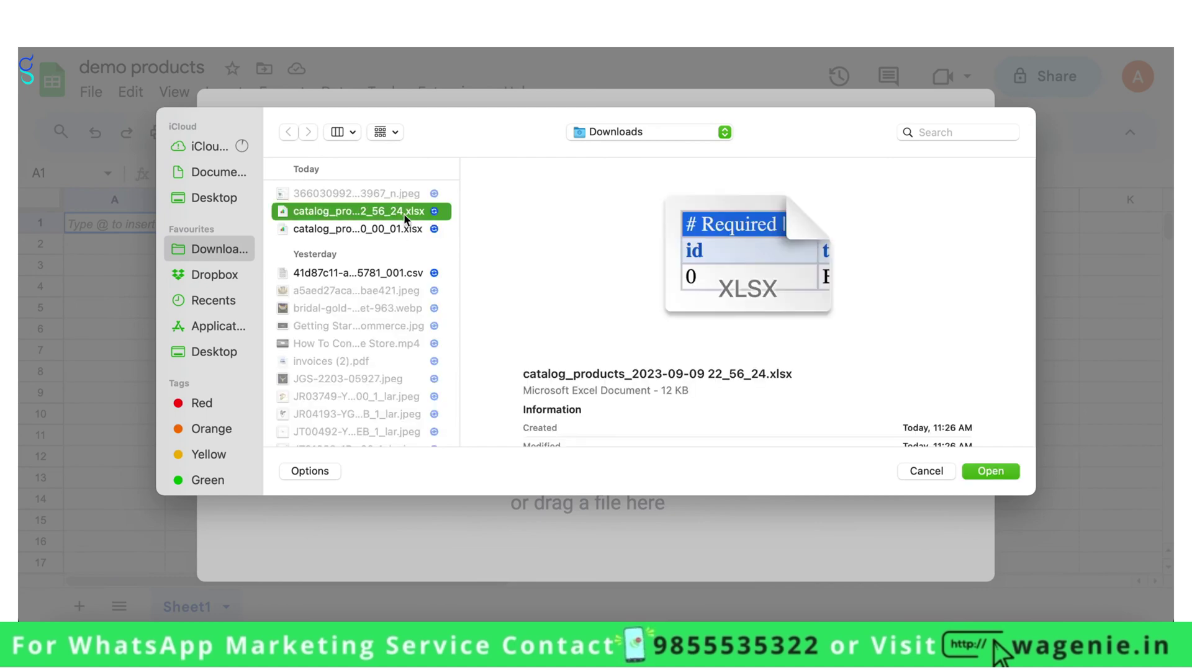
key(Down)
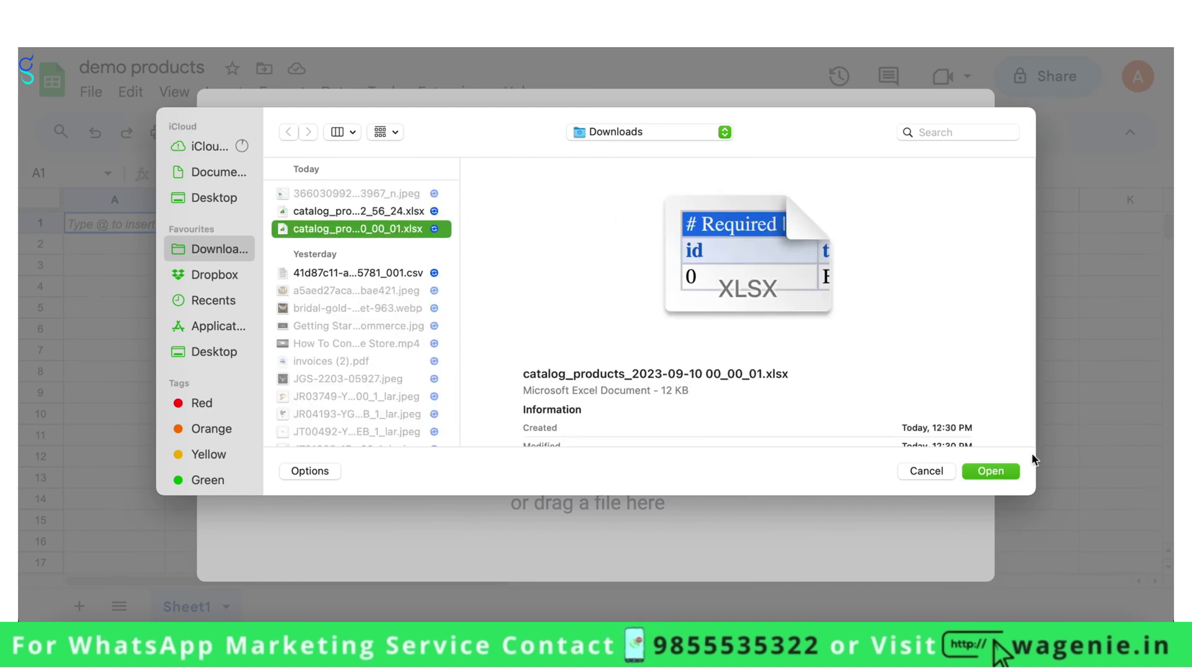
click(999, 473)
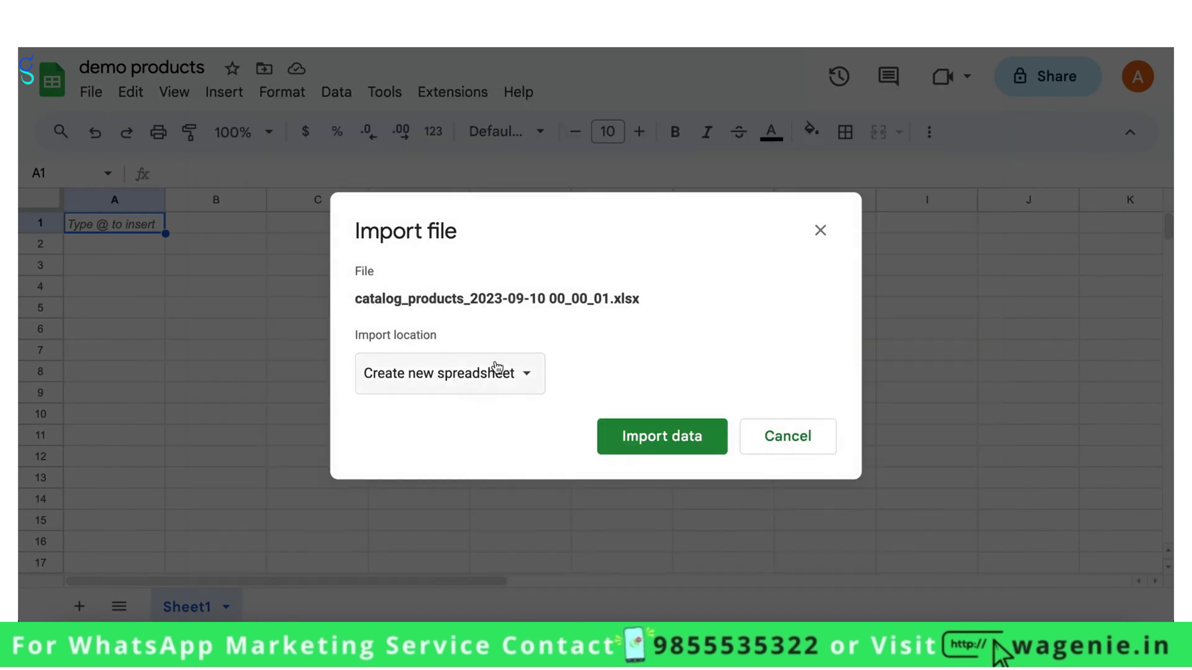
click(414, 381)
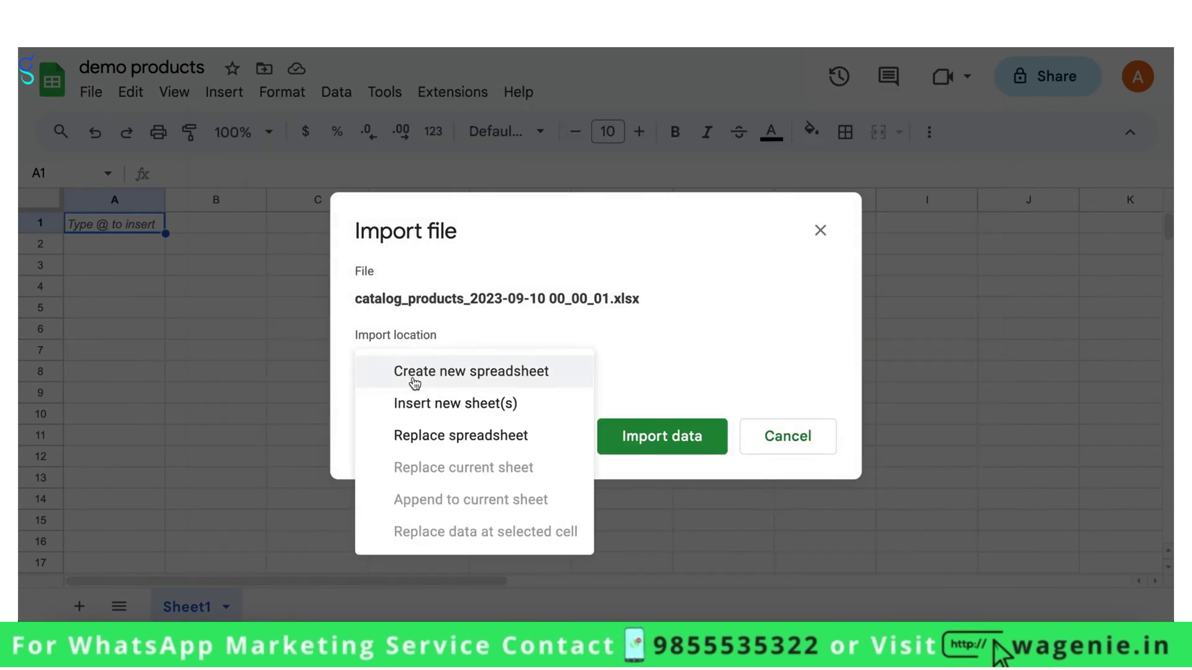
click(458, 431)
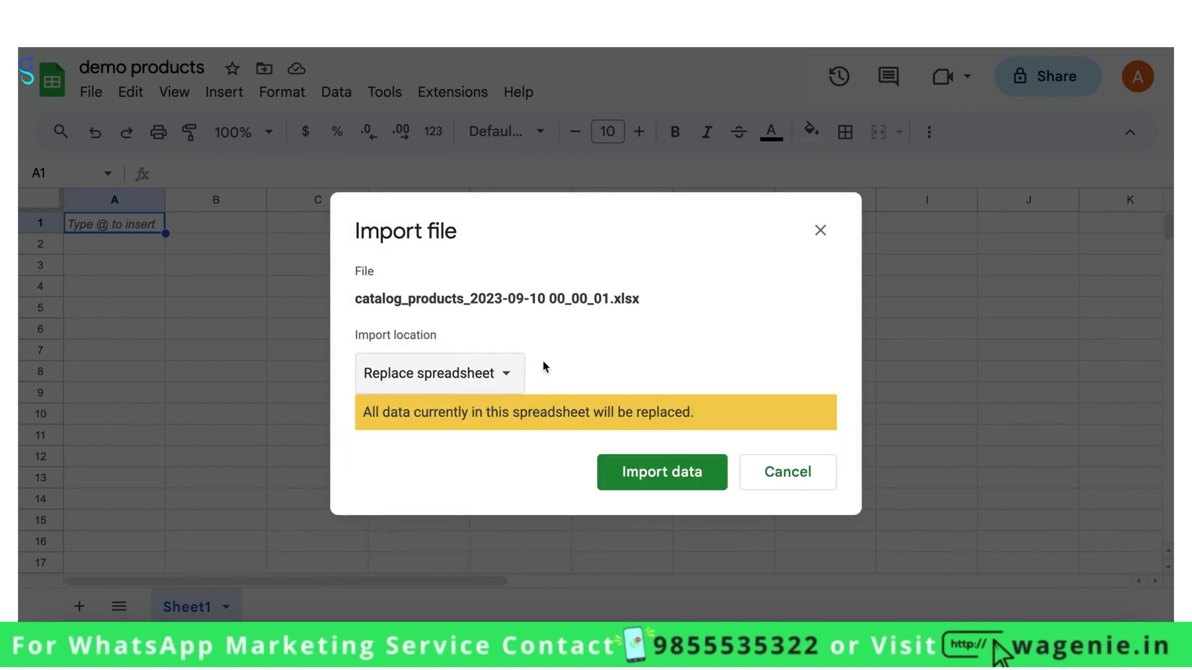
click(697, 483)
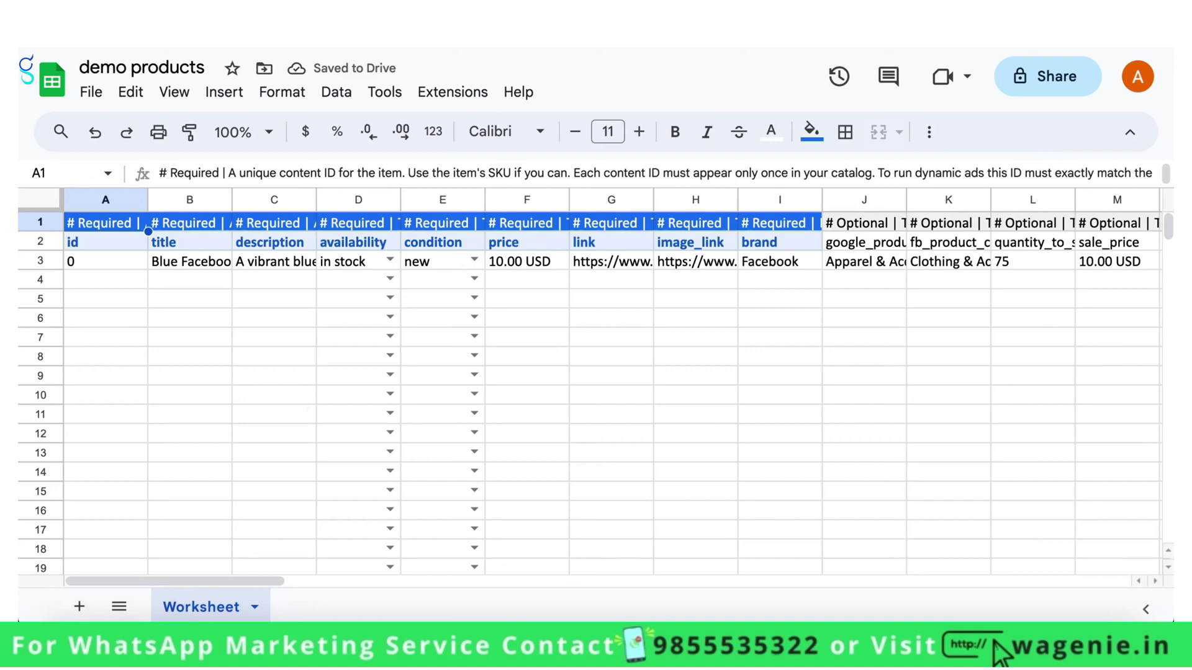
Step: Mute the computer's sound from the system settings
click(1117, 37)
drag(1018, 196, 784, 202)
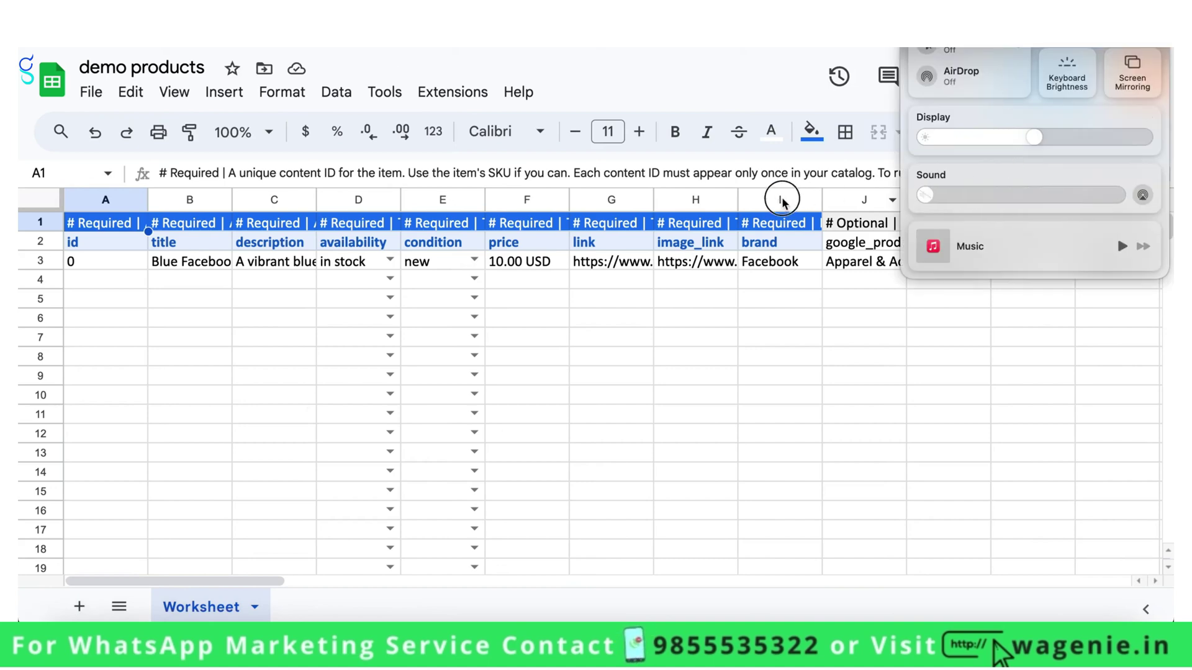
click(637, 336)
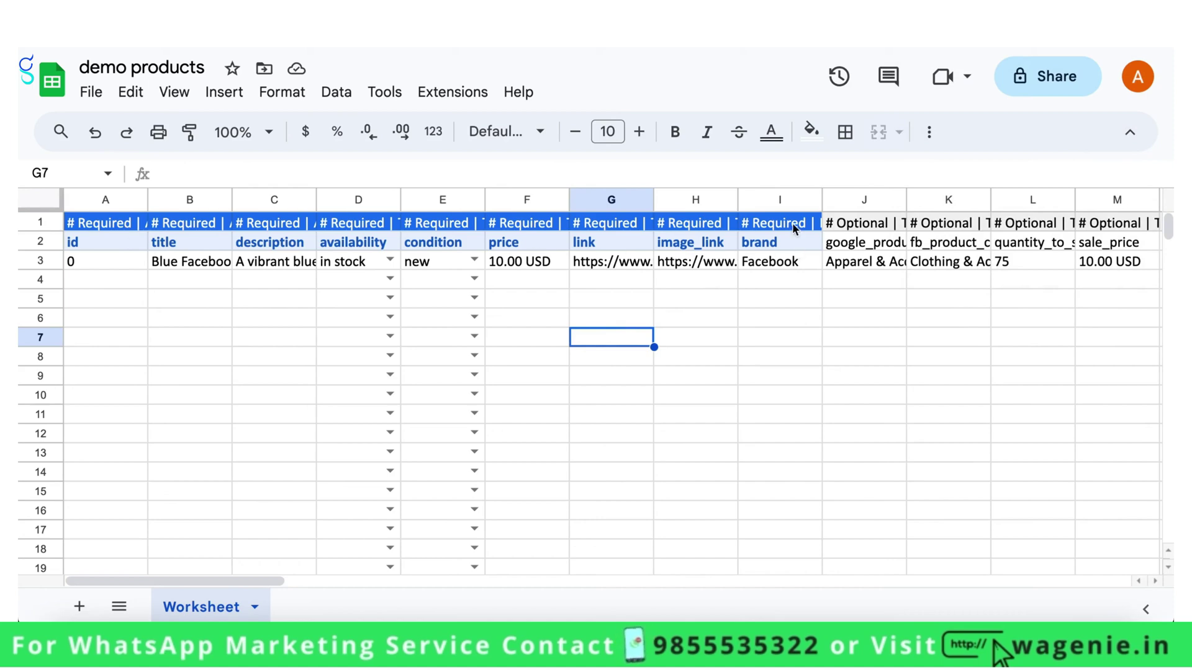
Step: Read the notes on the optional columns, from google_product_category to the jeans features
click(881, 224)
key(Right)
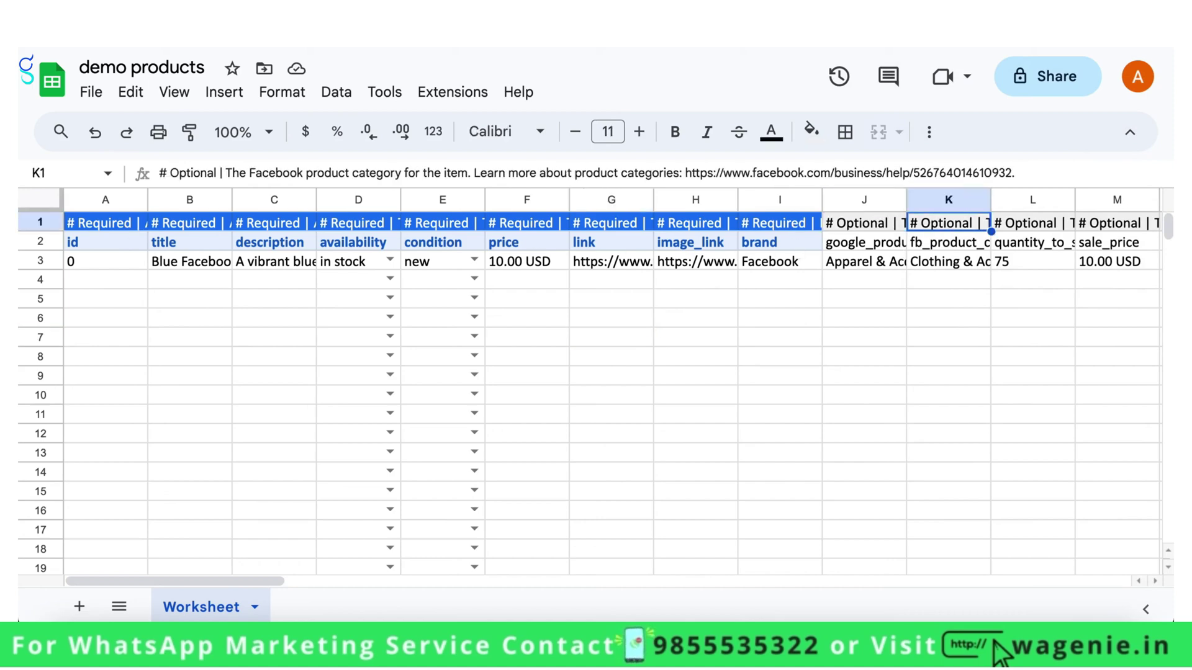
key(Right)
key(Right)
key(Right)
key(Right)
key(Right)
key(Right)
key(Right)
key(Right)
key(Right)
key(Right)
key(Right)
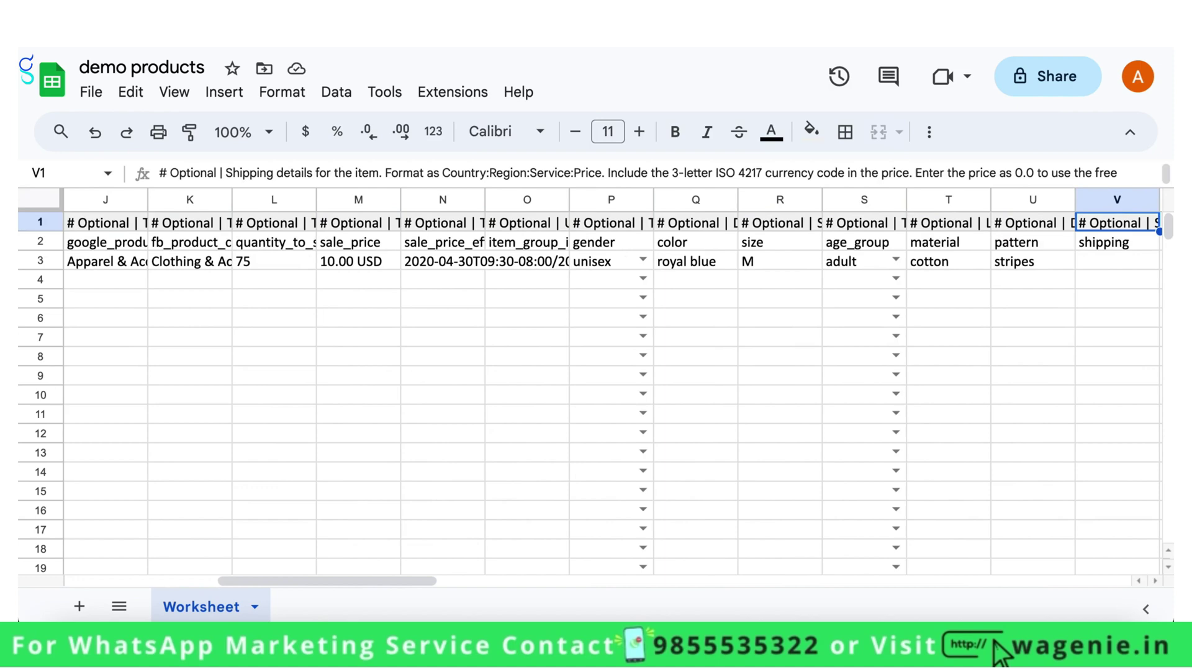
key(Right)
key(Right)
key(Right)
key(Right)
key(Right)
key(Right)
key(Right)
key(Right)
key(Right)
key(Right)
key(Right)
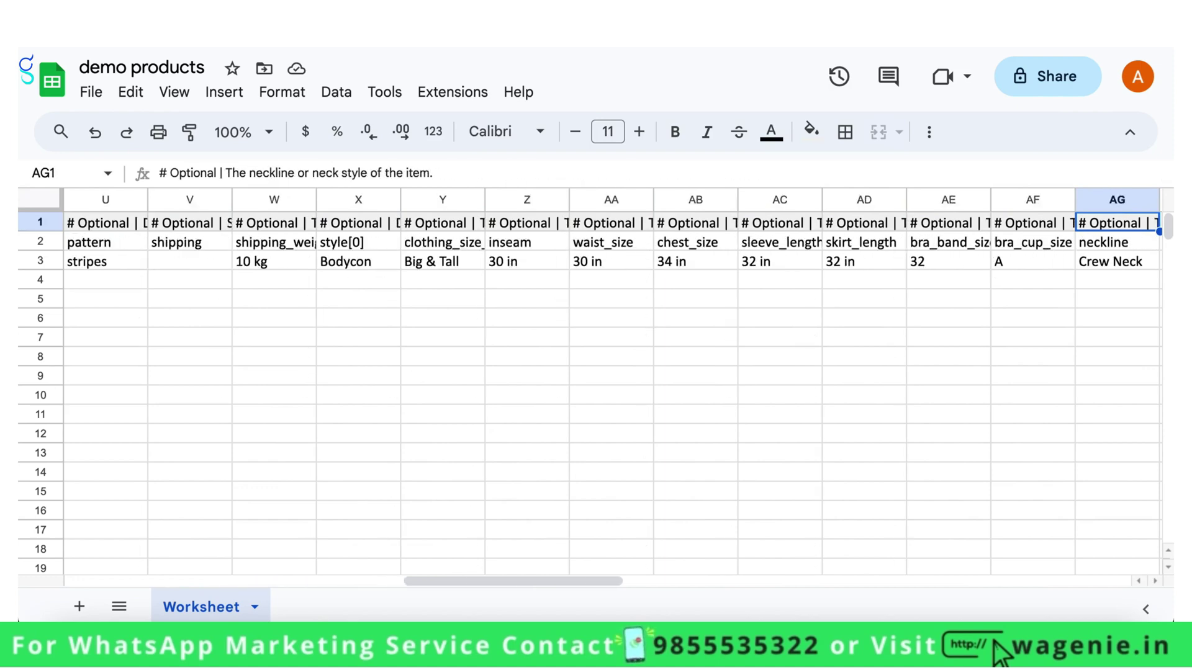
key(Right)
key(Right)
key(Right)
key(Right)
key(Right)
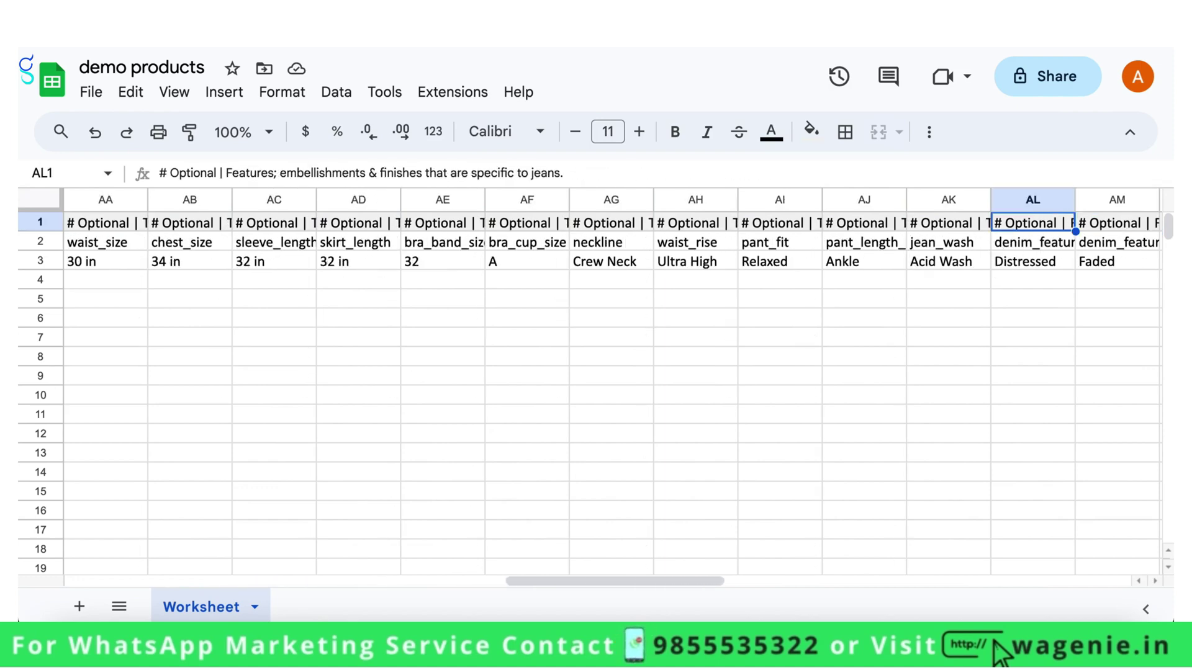
Step: Delete the optional columns J through BK
click(539, 324)
scroll(540, 328, left, 10)
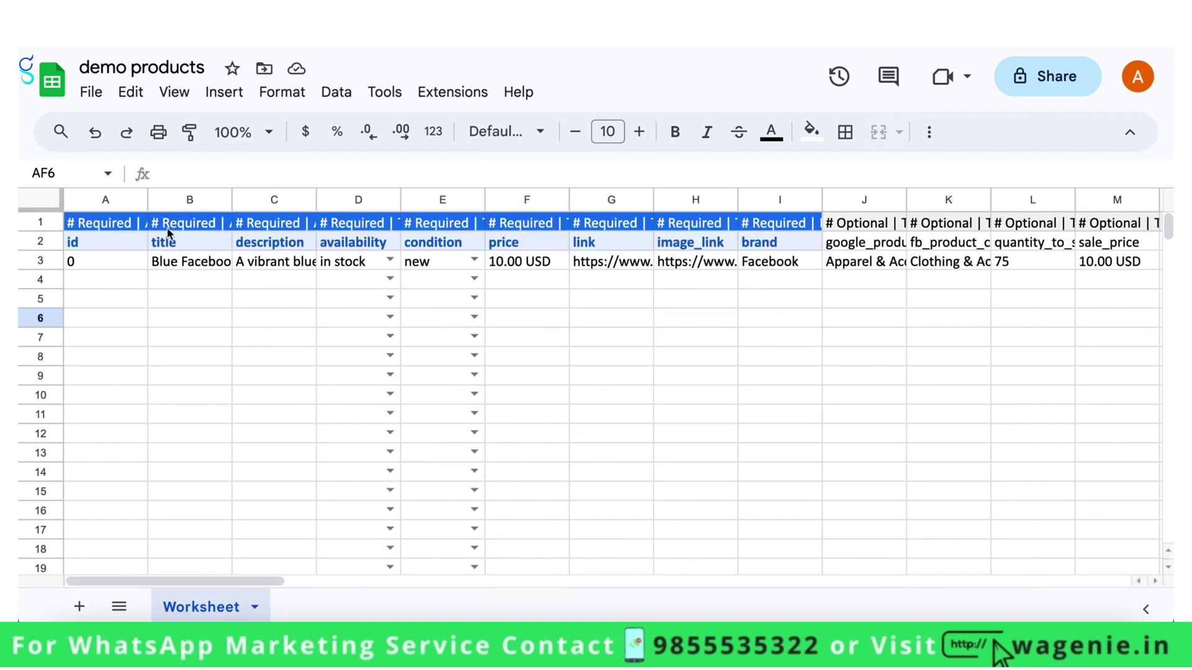
click(852, 198)
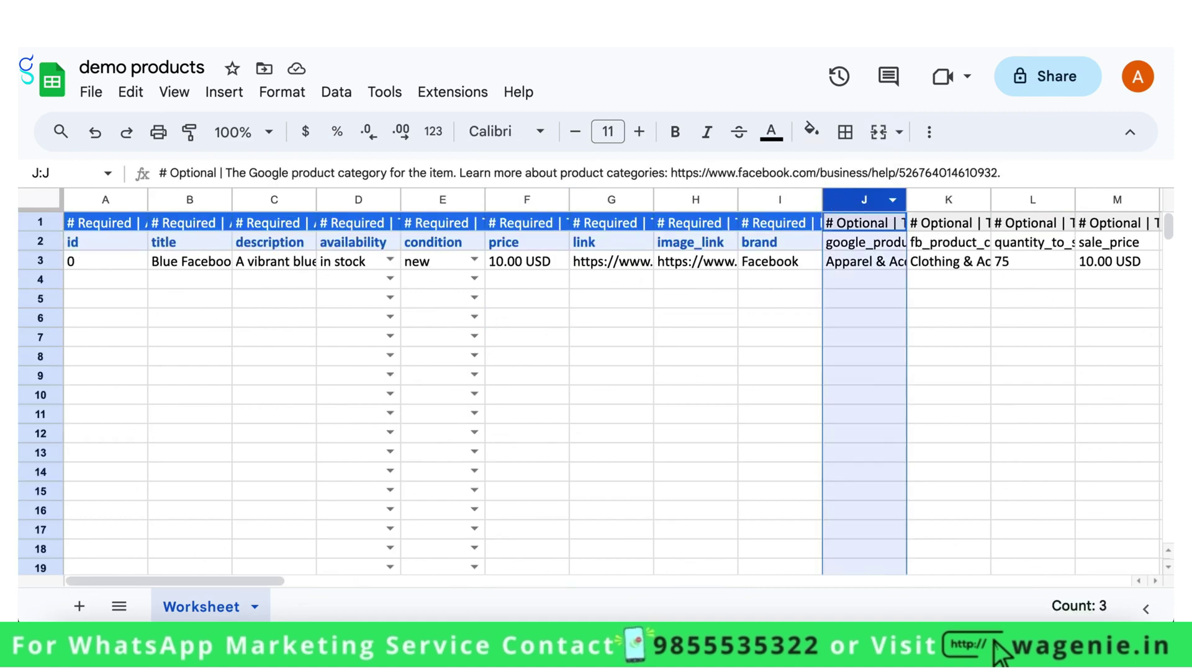
scroll(916, 290, right, 15)
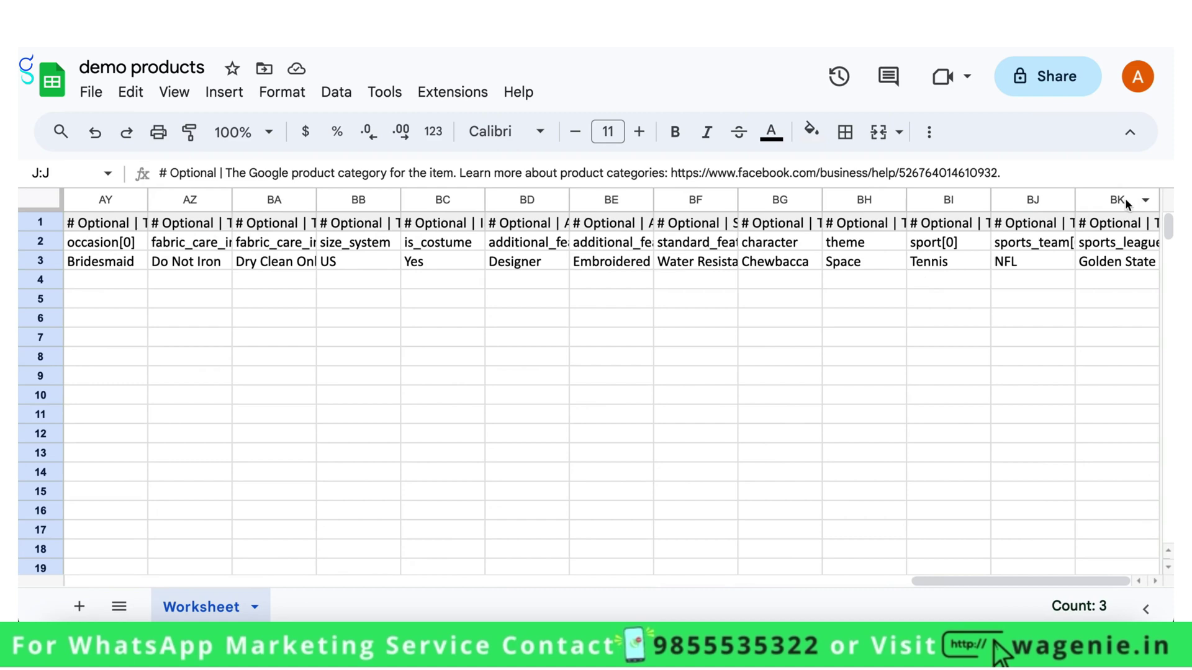
shift+click(1124, 200)
right_click(1125, 200)
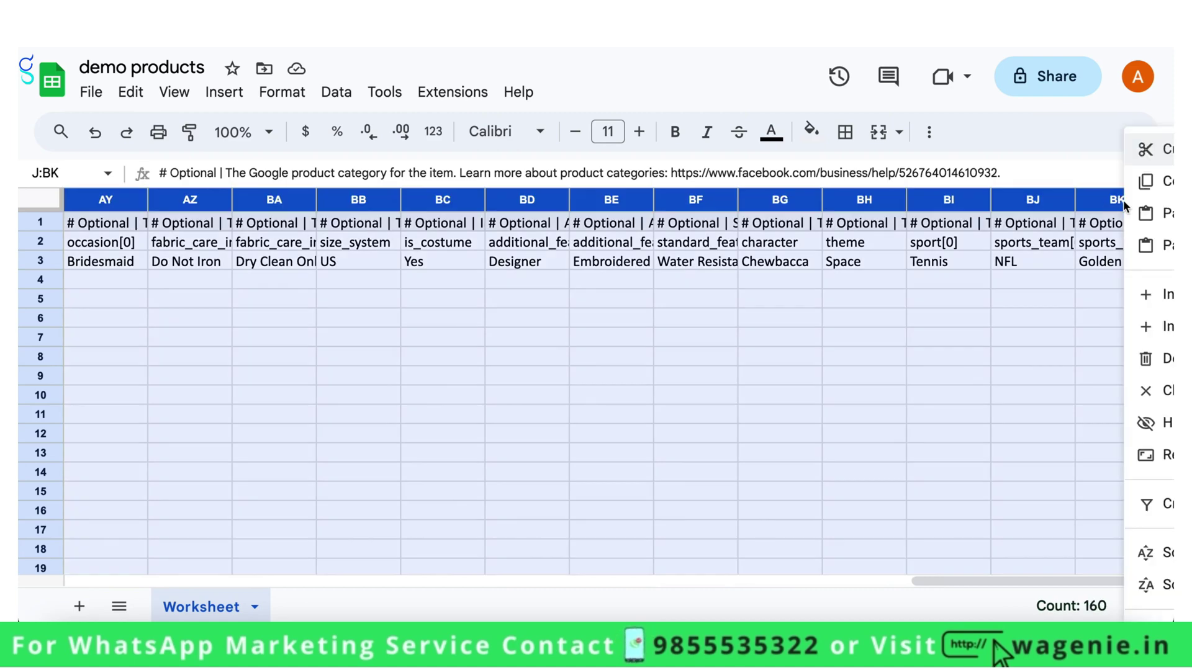
click(1146, 359)
click(360, 317)
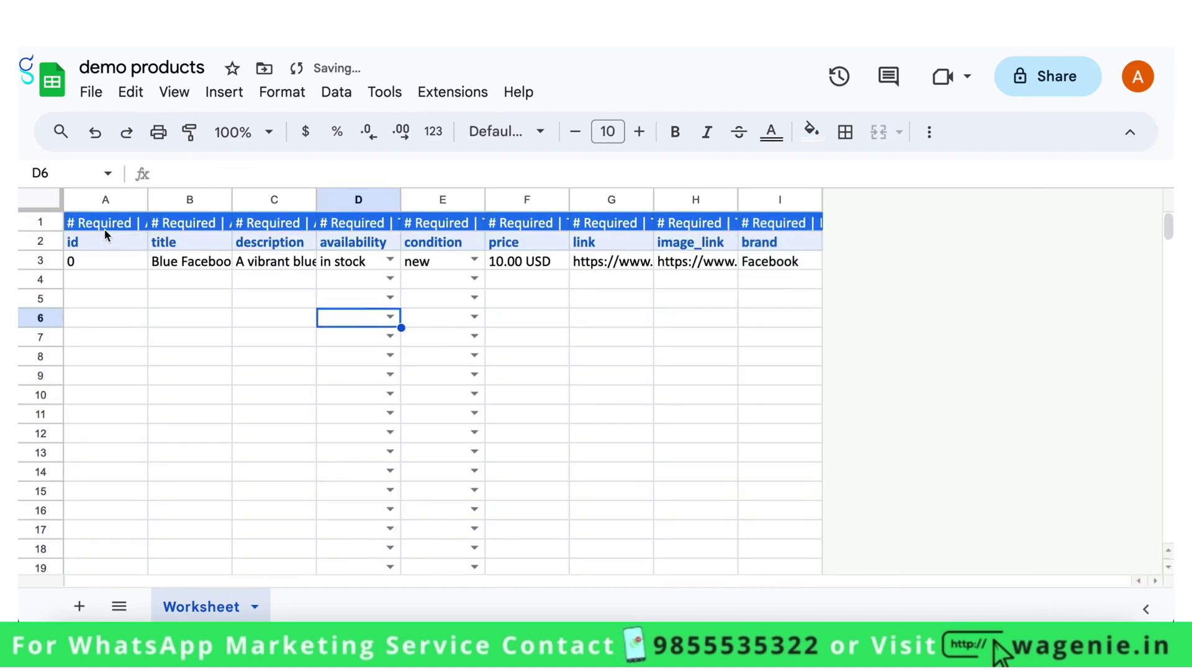
Step: Delete the top row of required-field notes
click(49, 224)
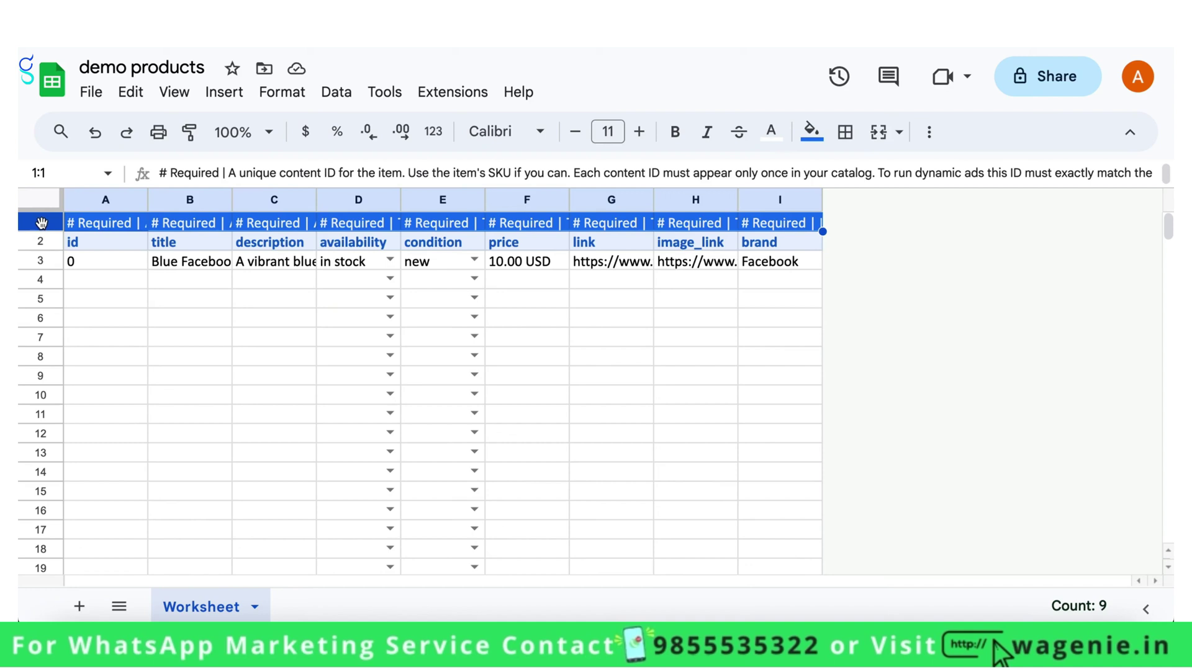
right_click(35, 224)
click(132, 359)
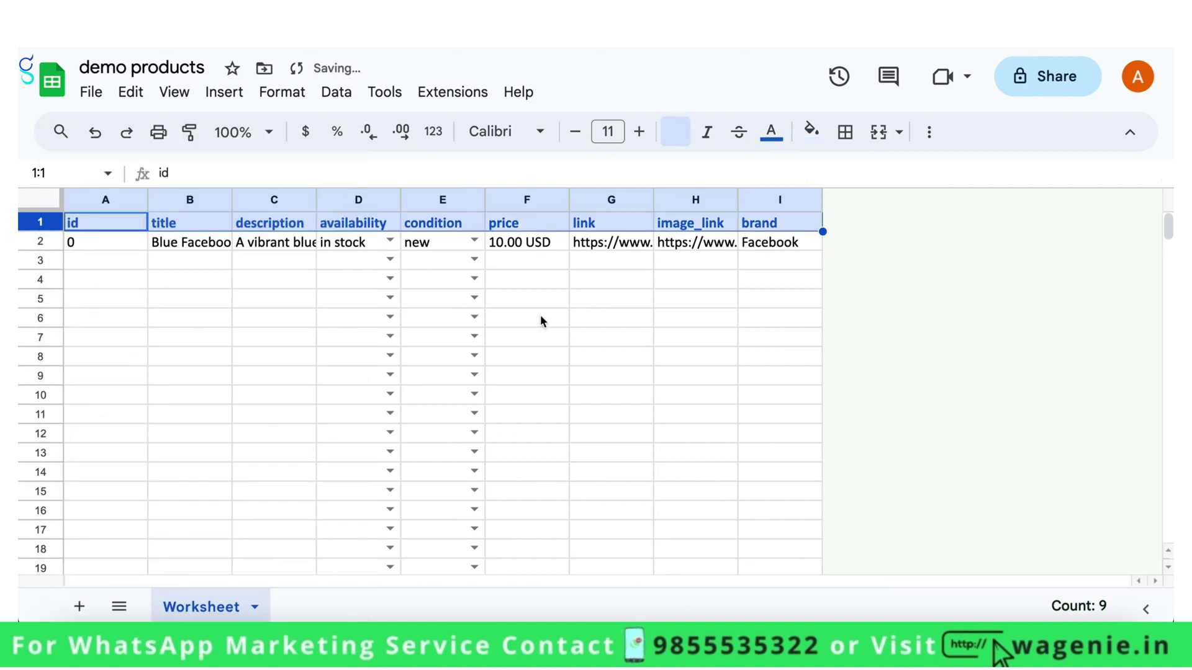
click(540, 319)
Step: Enter product ids 100, 101 and 102 in A3:A5 below the sample product
click(115, 220)
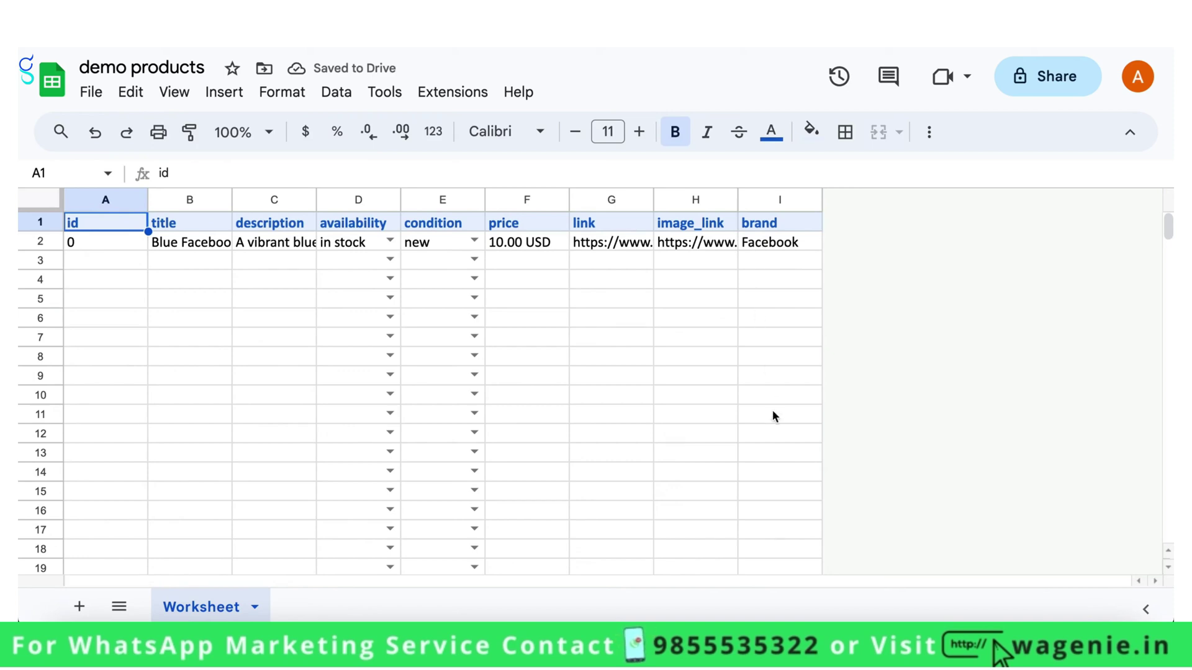
click(104, 247)
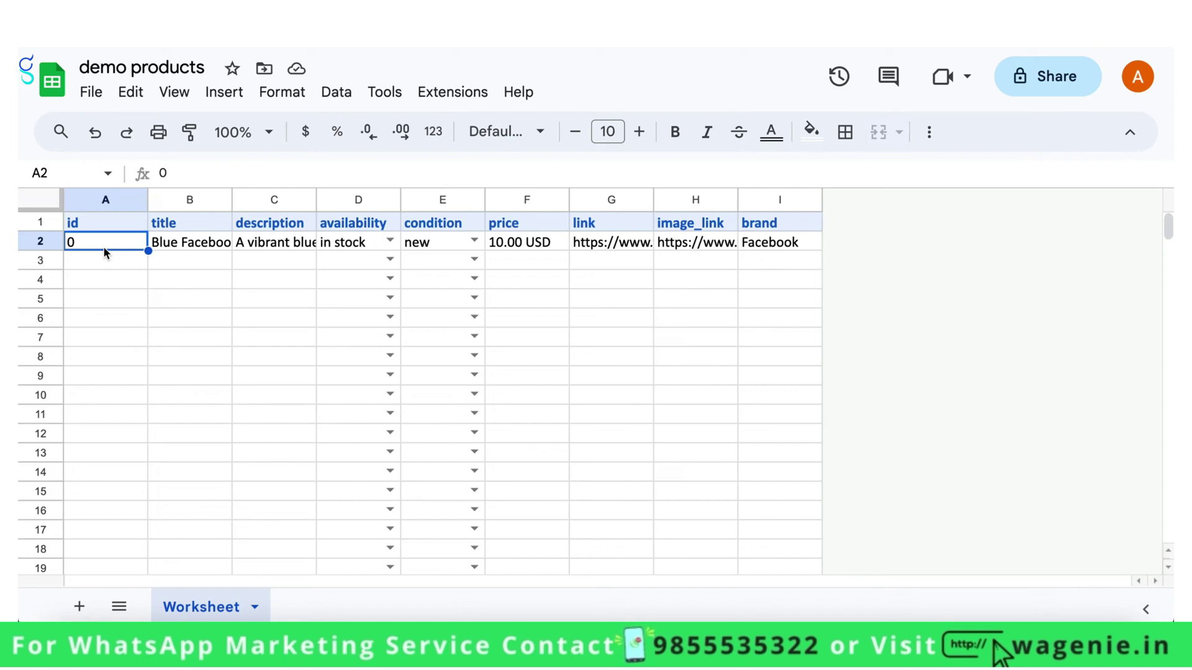
key(Down)
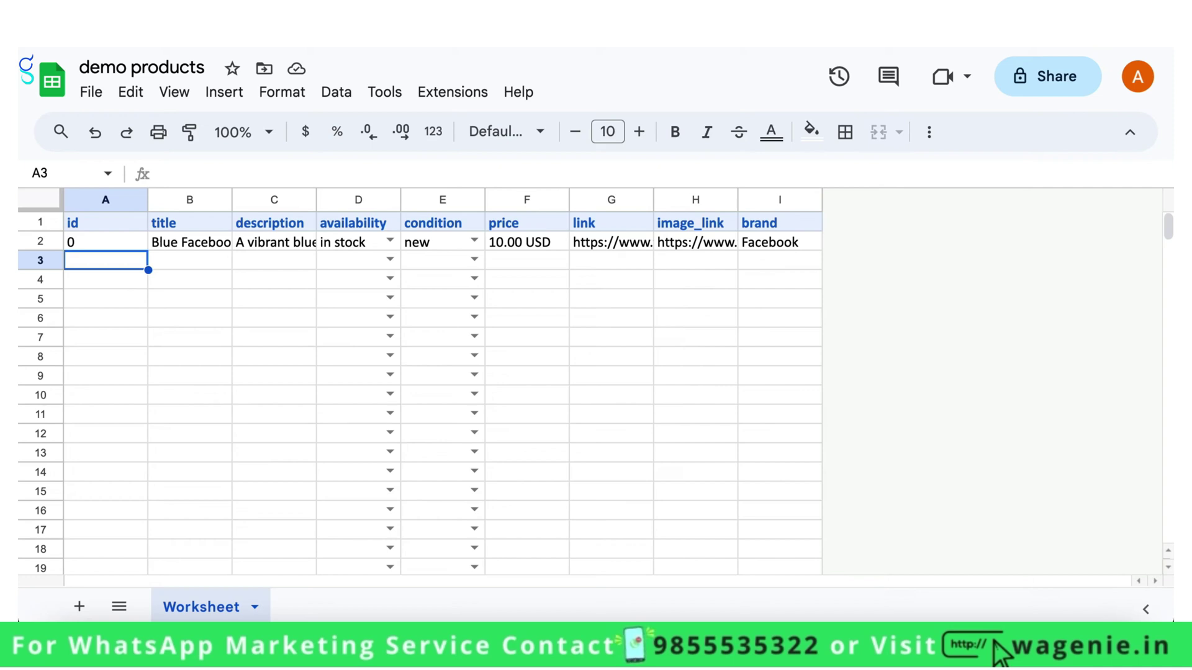
text(100)
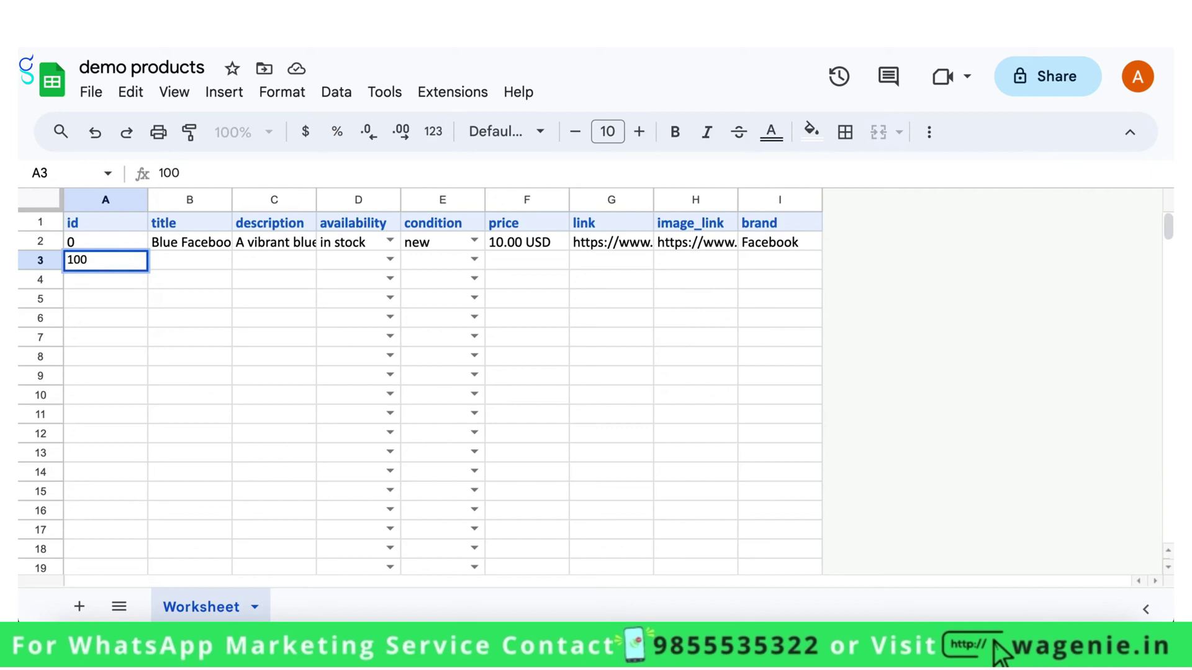
key(Return)
text(101)
key(Return)
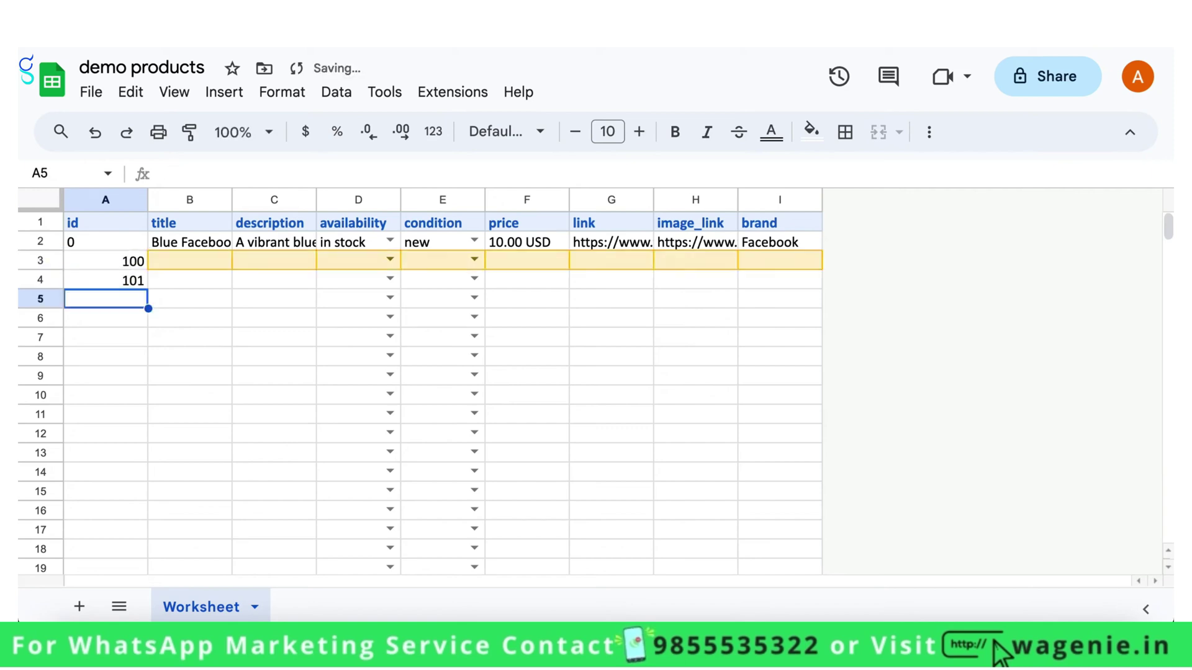
text(102)
key(Return)
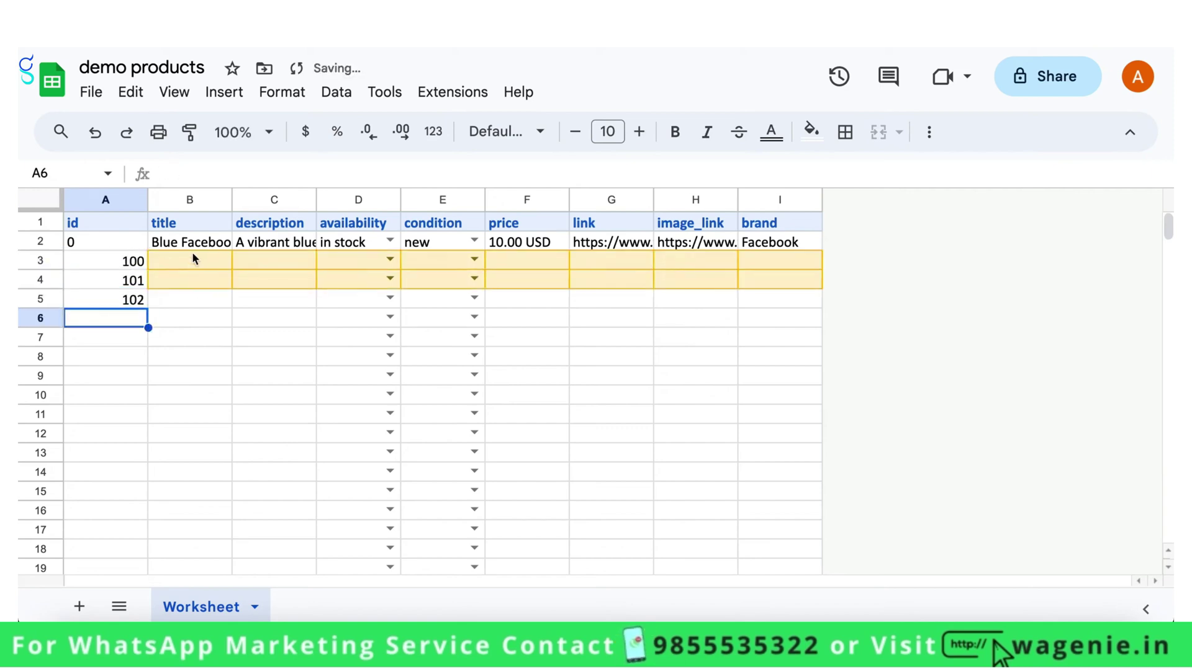
Step: Copy the sample title and description from B2:C2 into rows 3, 4 and 5
click(193, 249)
key(shift+Right)
key(ctrl+c)
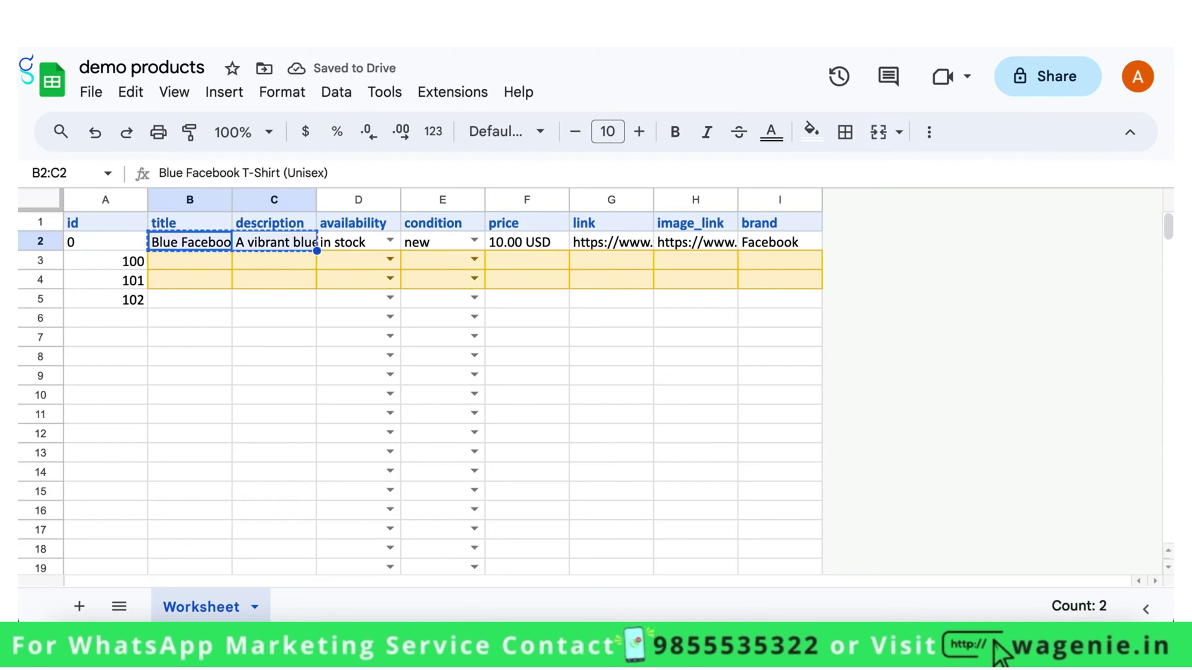
key(Down)
key(ctrl+v)
key(Down)
key(ctrl+v)
key(Down)
key(ctrl+v)
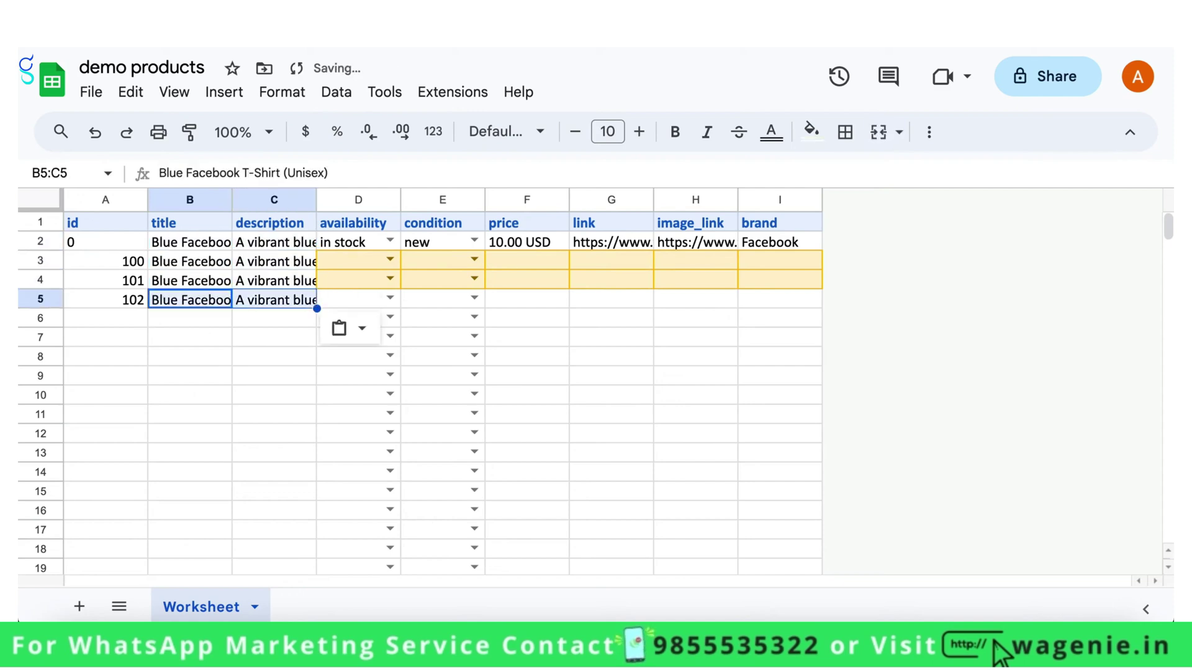
Step: Set availability to 'in stock' for rows 3–5
key(Right)
key(Right)
key(Up)
key(Up)
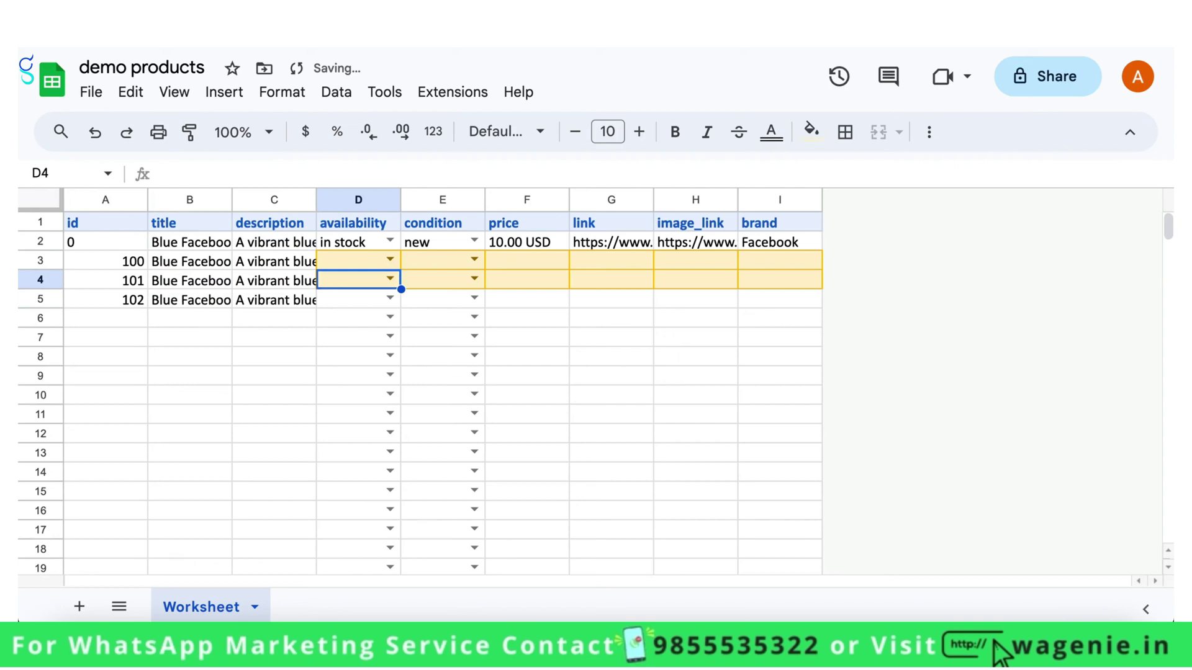
click(390, 260)
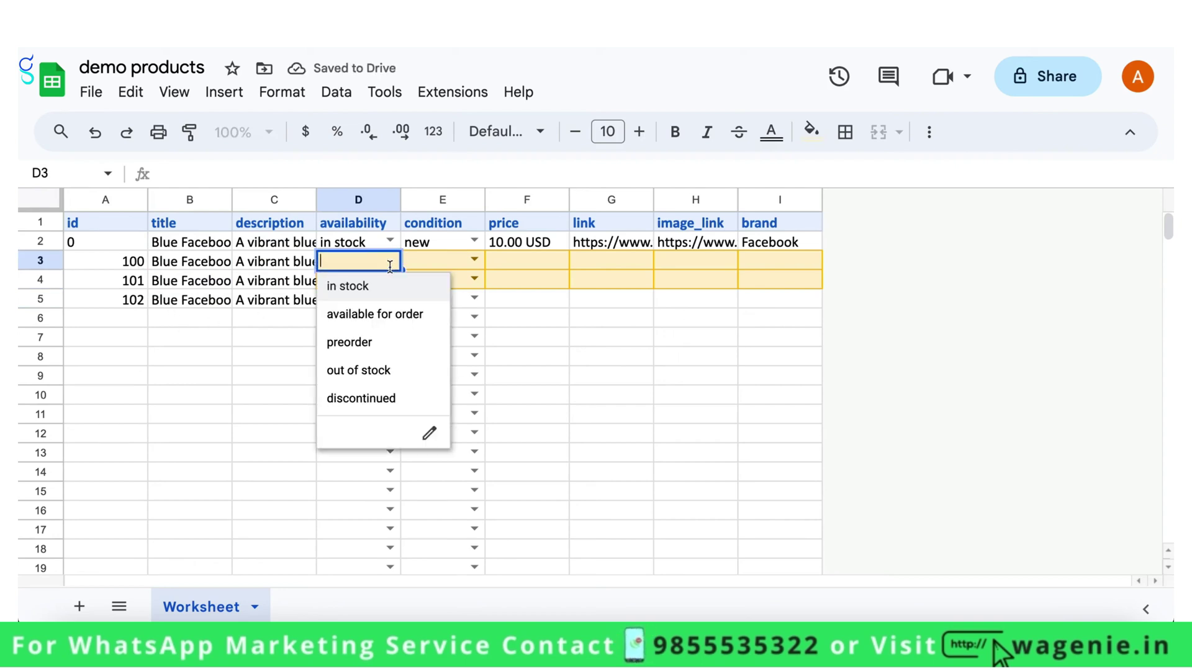
click(376, 287)
click(393, 280)
click(389, 306)
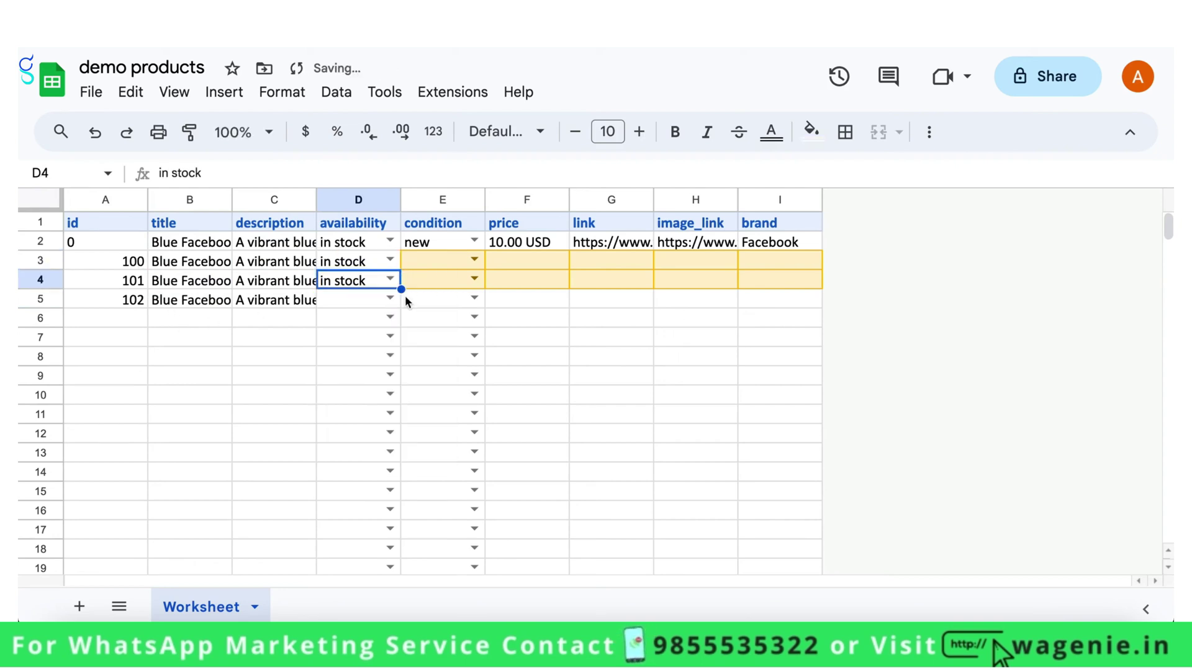
click(394, 299)
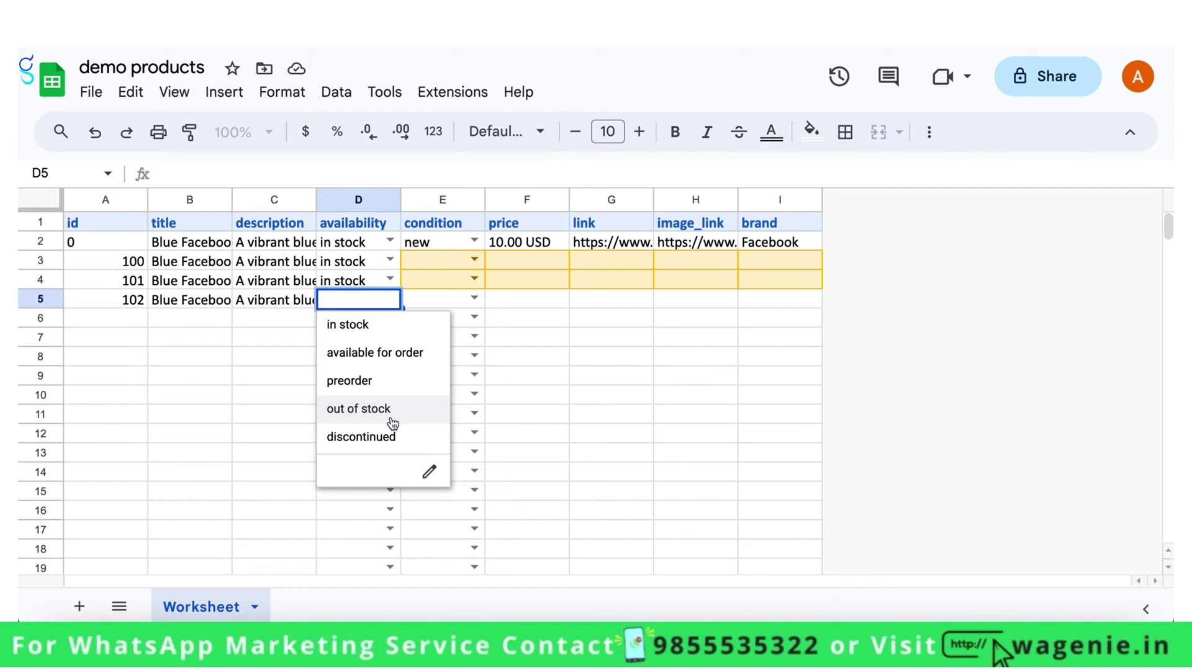
click(380, 334)
Step: Set condition to 'new' for rows 3–5
click(474, 259)
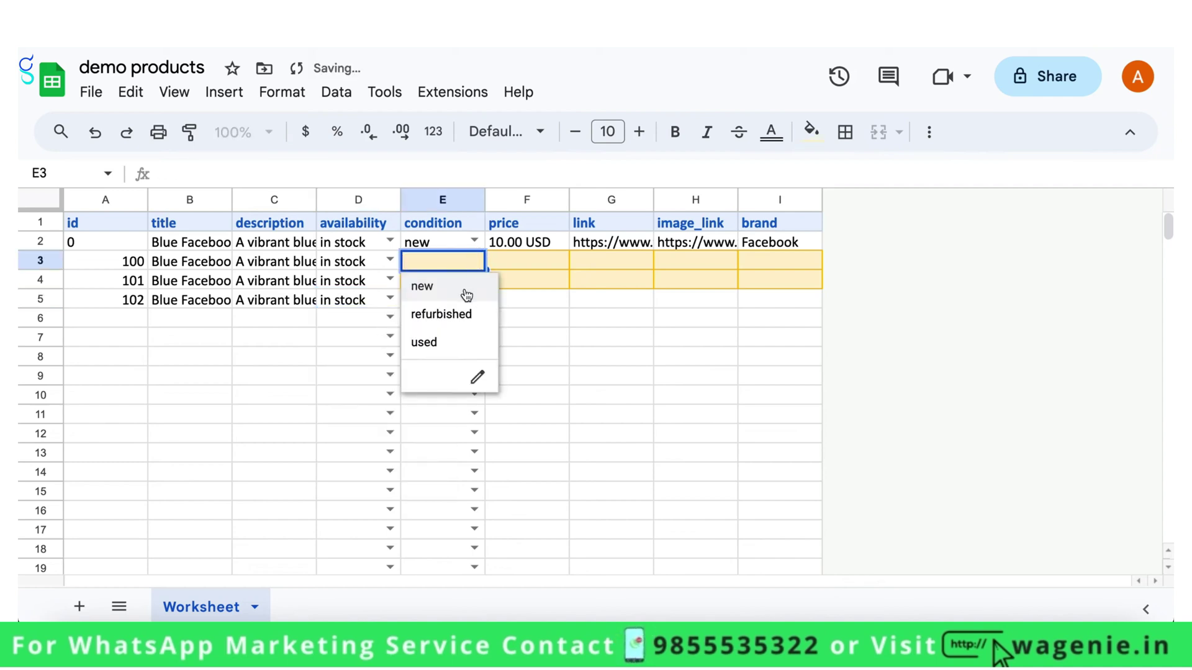
click(465, 289)
click(474, 278)
click(472, 307)
click(474, 298)
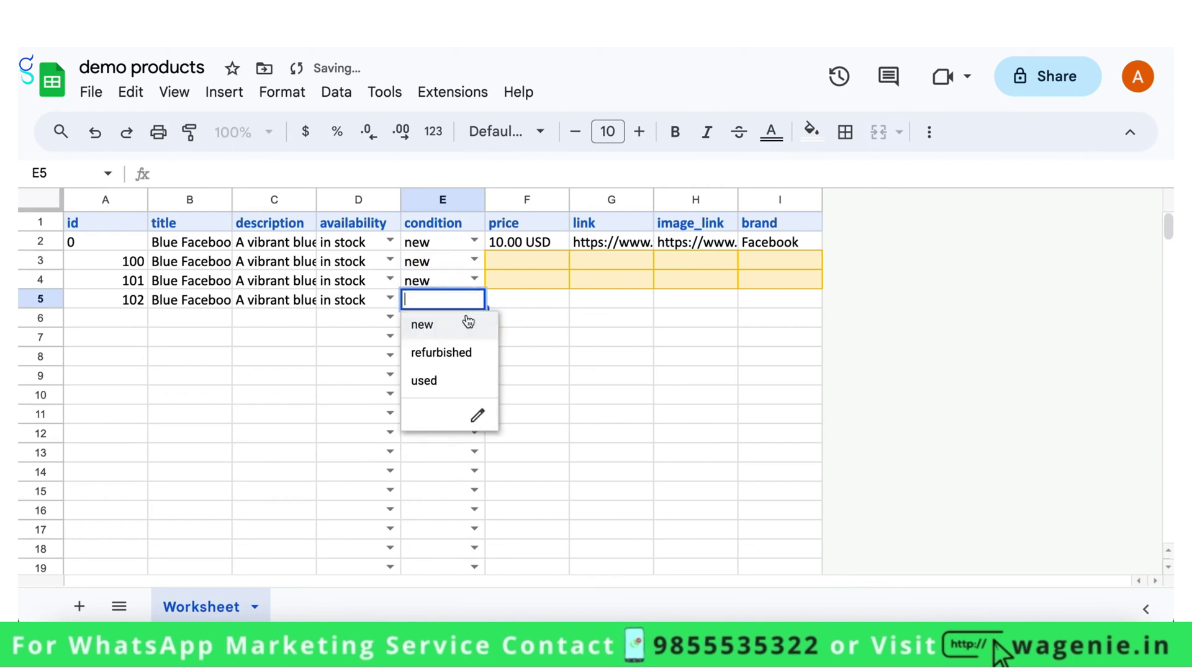
click(468, 323)
click(534, 245)
Step: Check the sample price format in F2: two decimals followed by a currency code
double_click(534, 245)
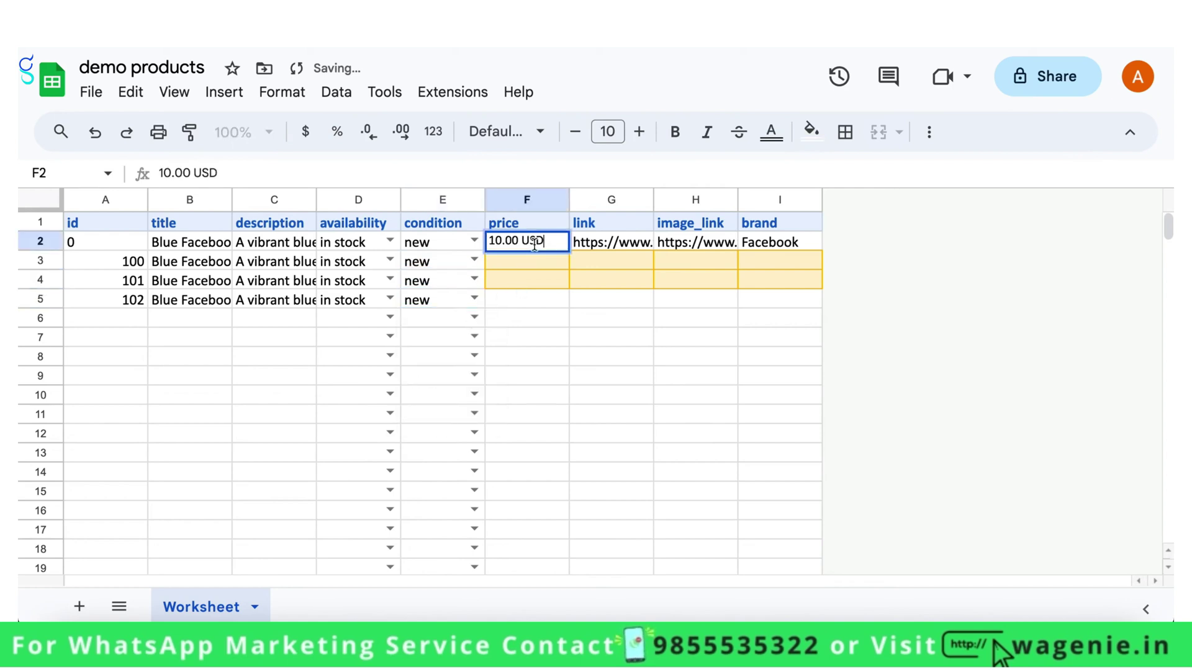
drag(518, 243, 507, 239)
double_click(528, 241)
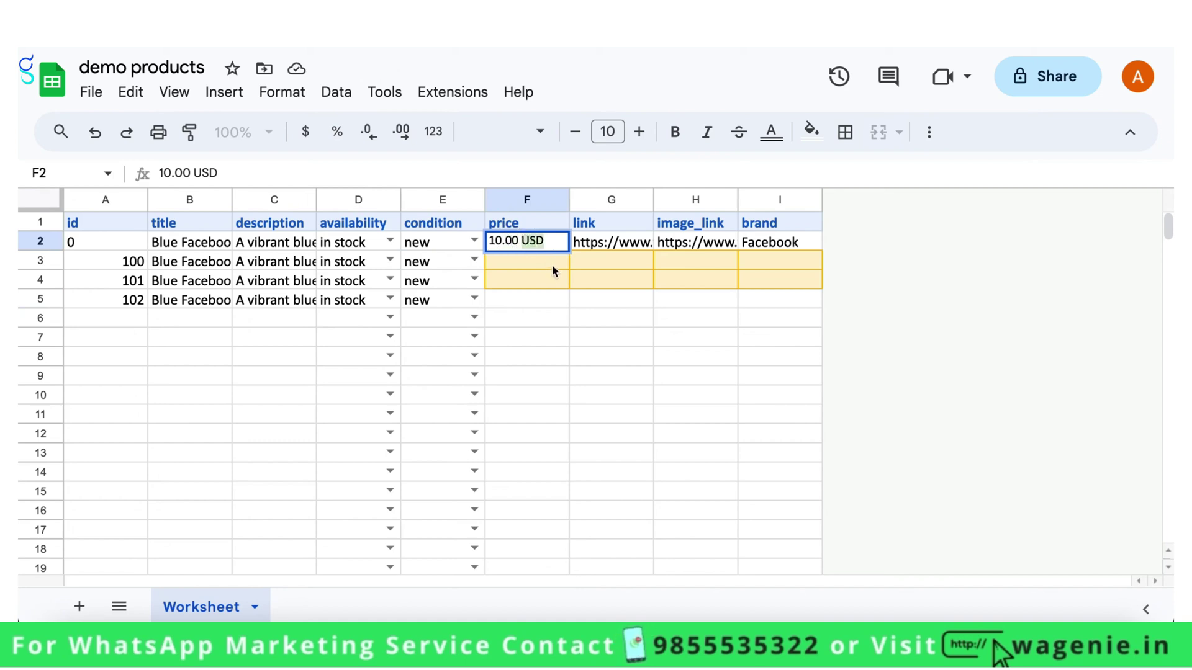
click(553, 267)
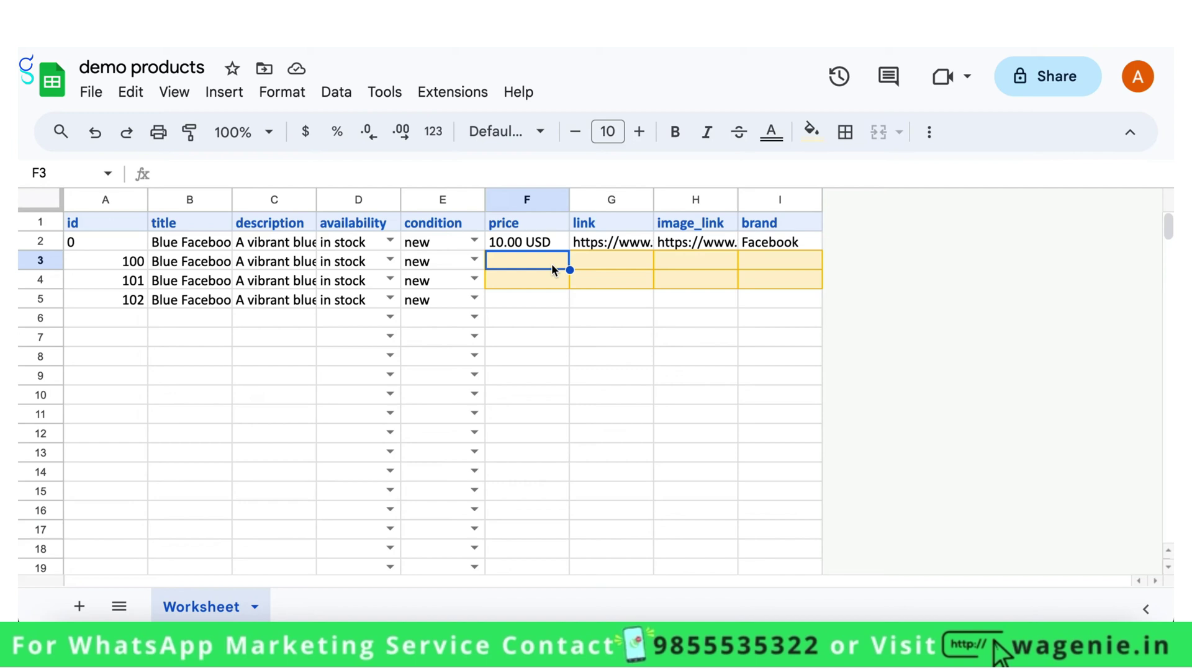
Step: Enter prices 1000.00 INR, 1200.00 INR and 999.00 INR in F3:F5
text(1000)
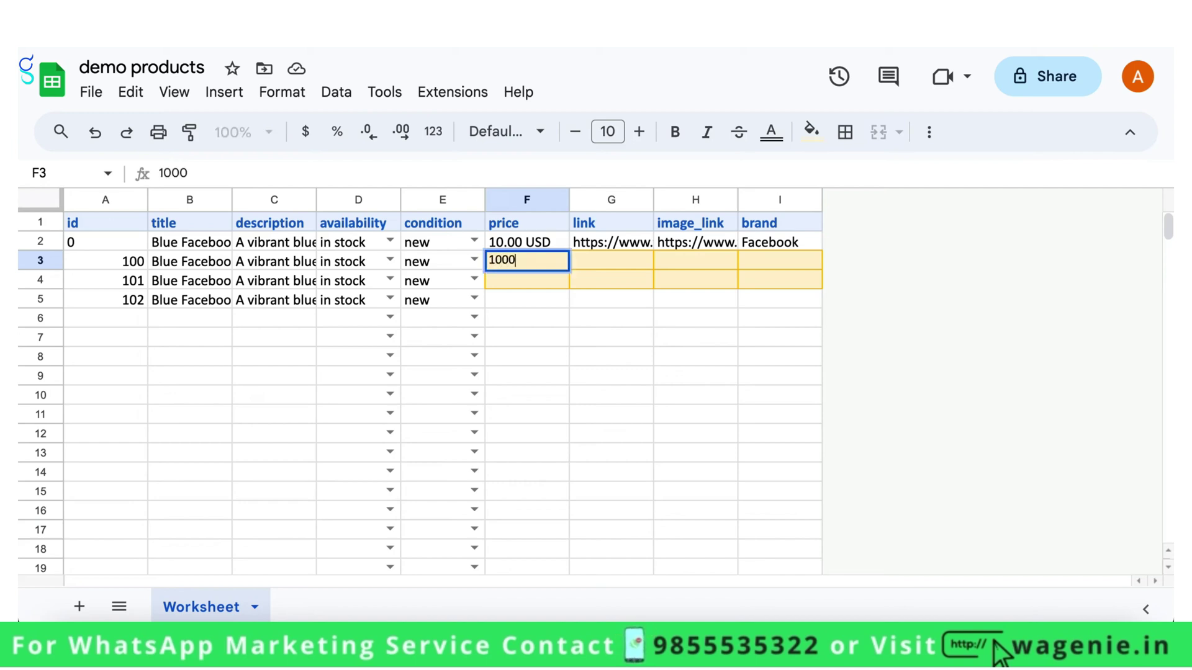
text(.00 INR)
key(Return)
text(12)
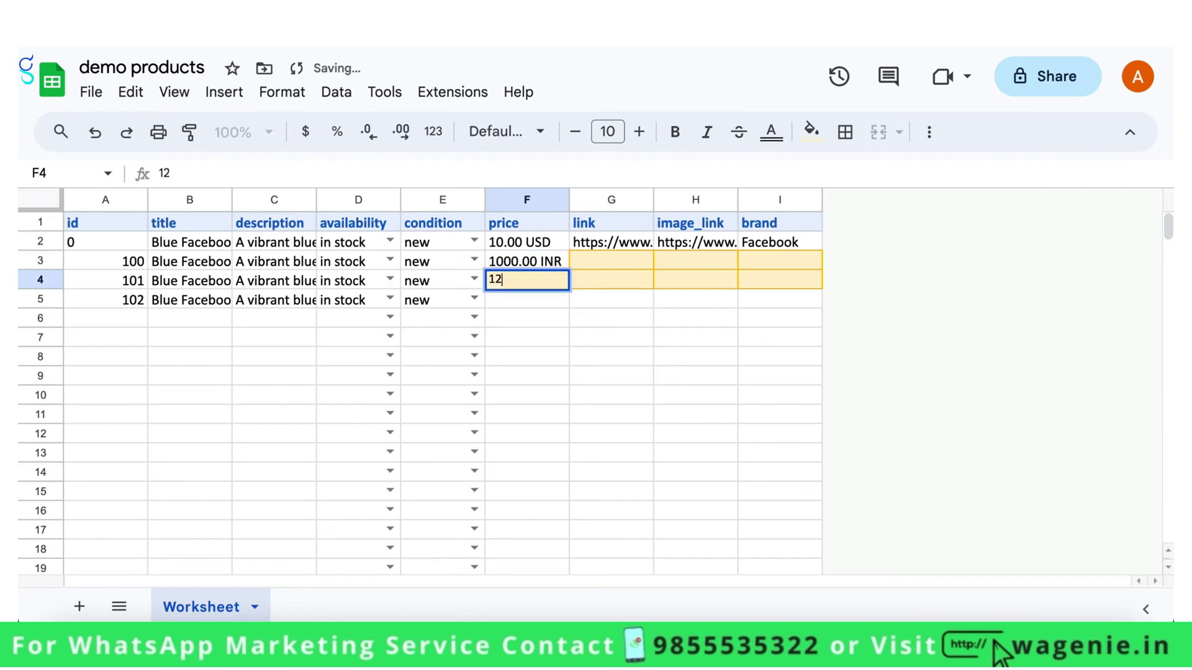
text(00.00 )
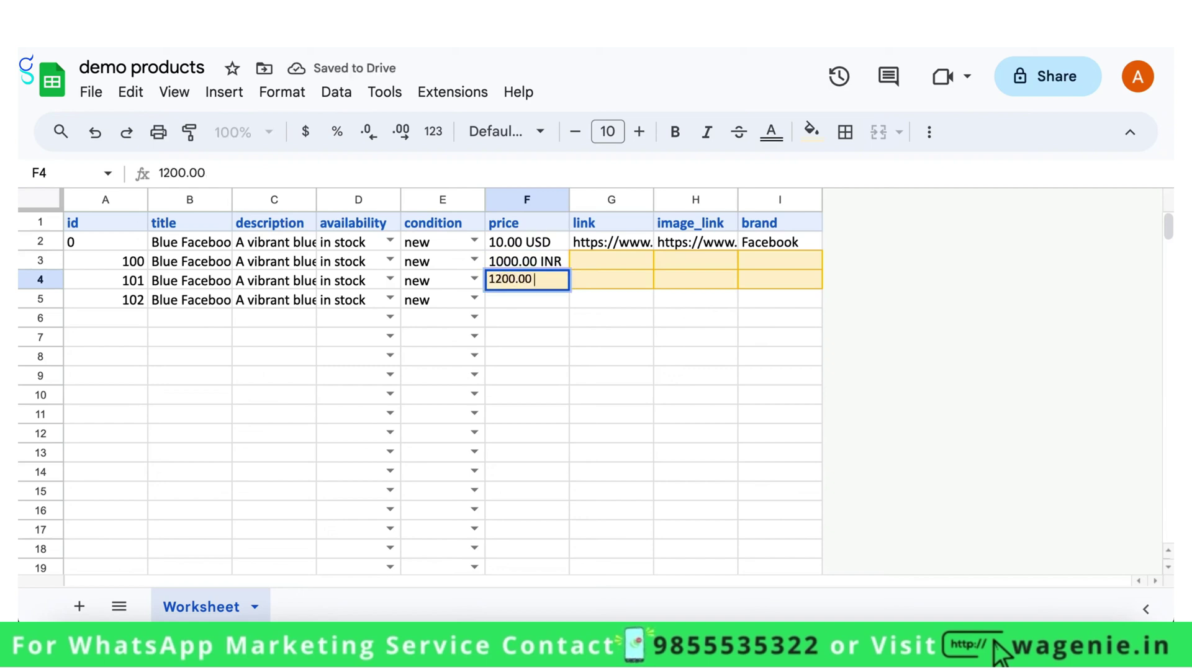
text(INR)
key(Return)
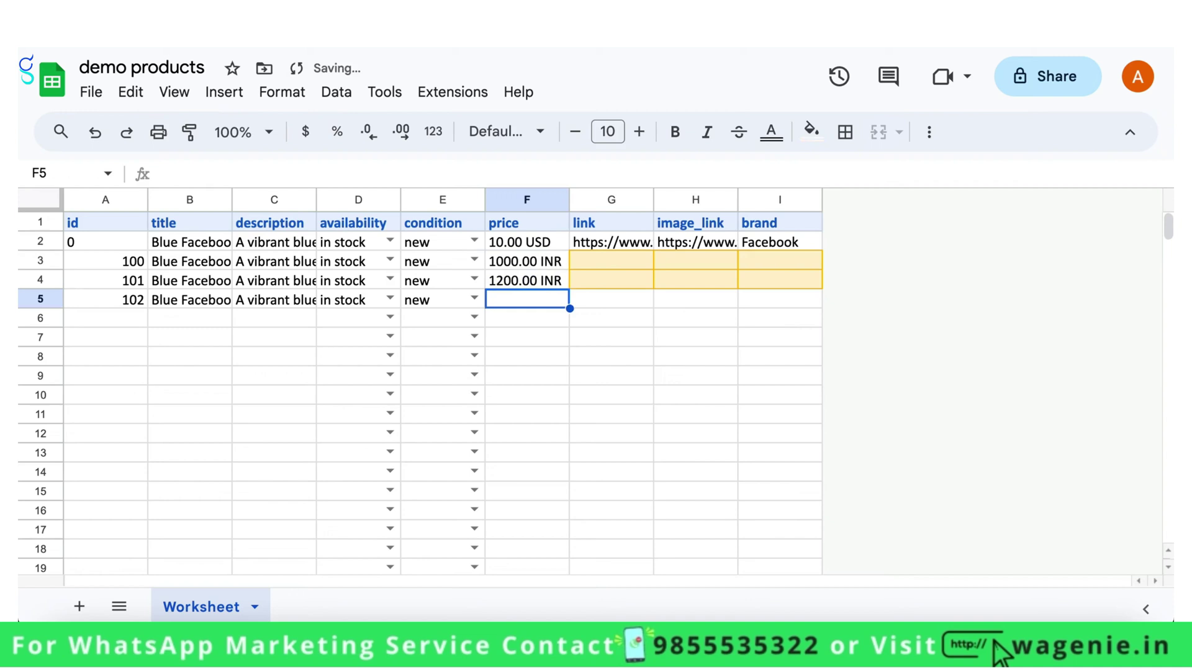
text(1000)
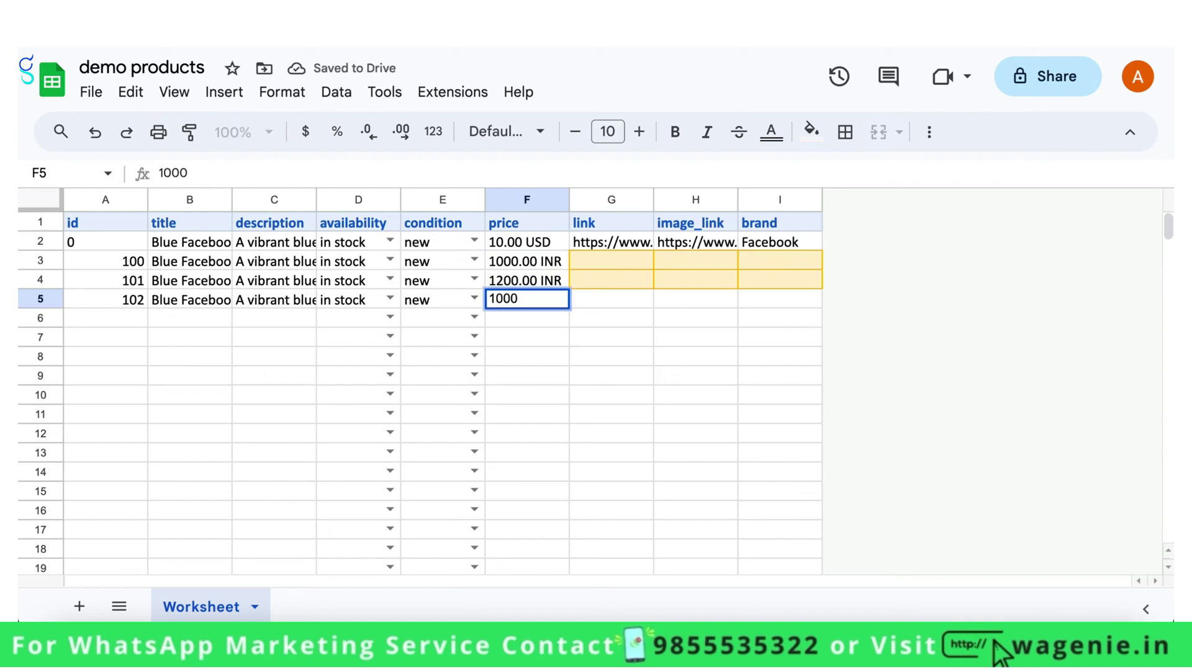
key(BackSpace)
key(BackSpace)
key(BackSpace)
key(BackSpace)
text(999)
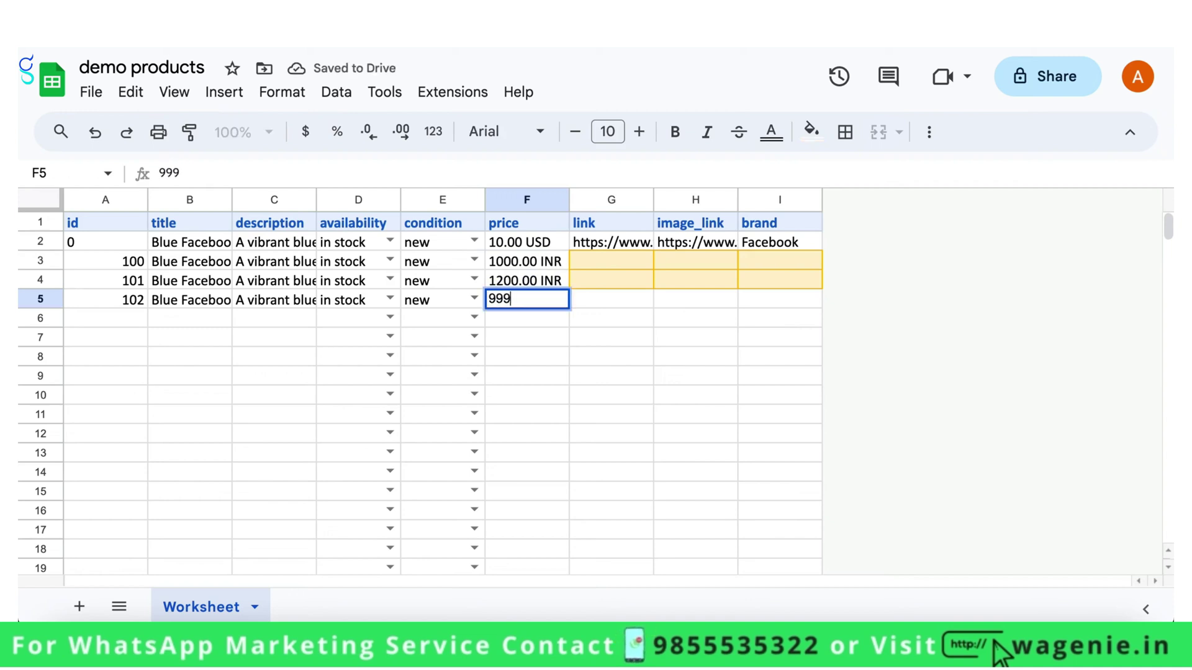
text(.00 INR)
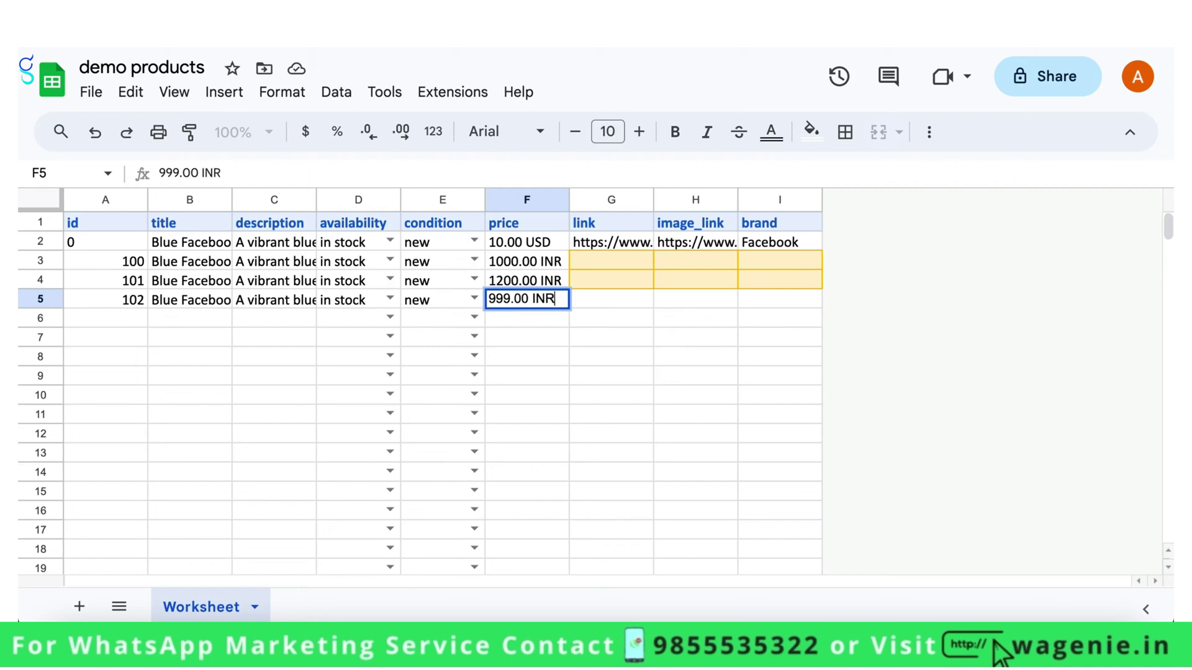
Step: Confirm the 999.00 INR price and copy the sample link from G2 into G3:G5
click(678, 319)
click(611, 251)
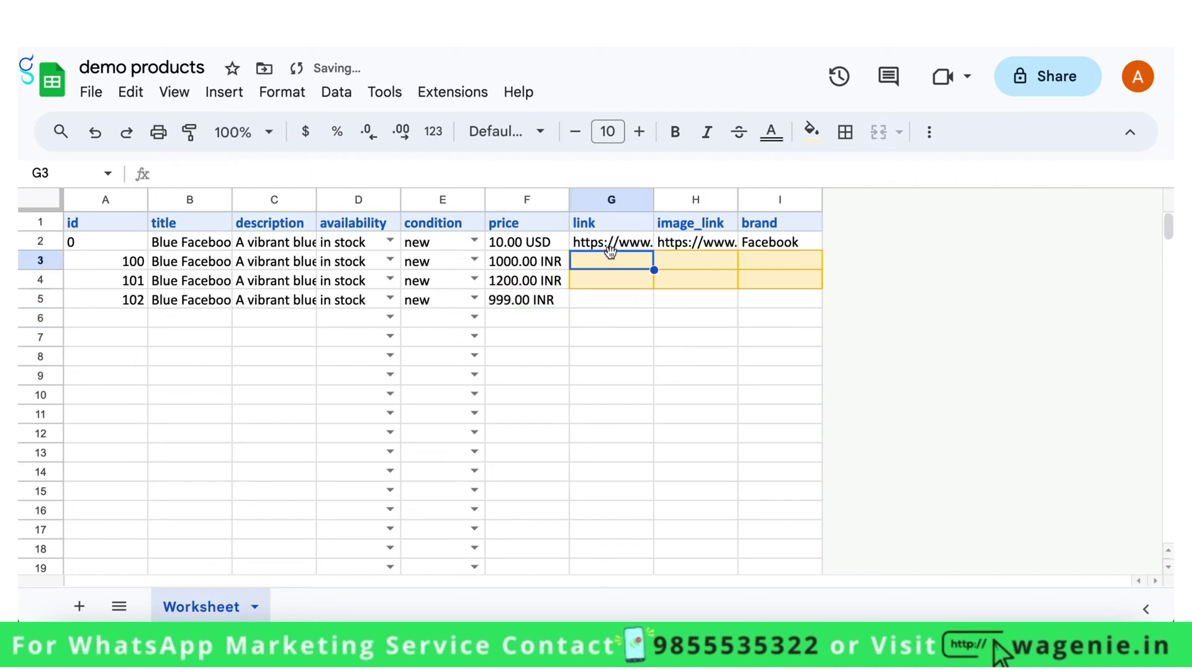
key(Down)
click(612, 242)
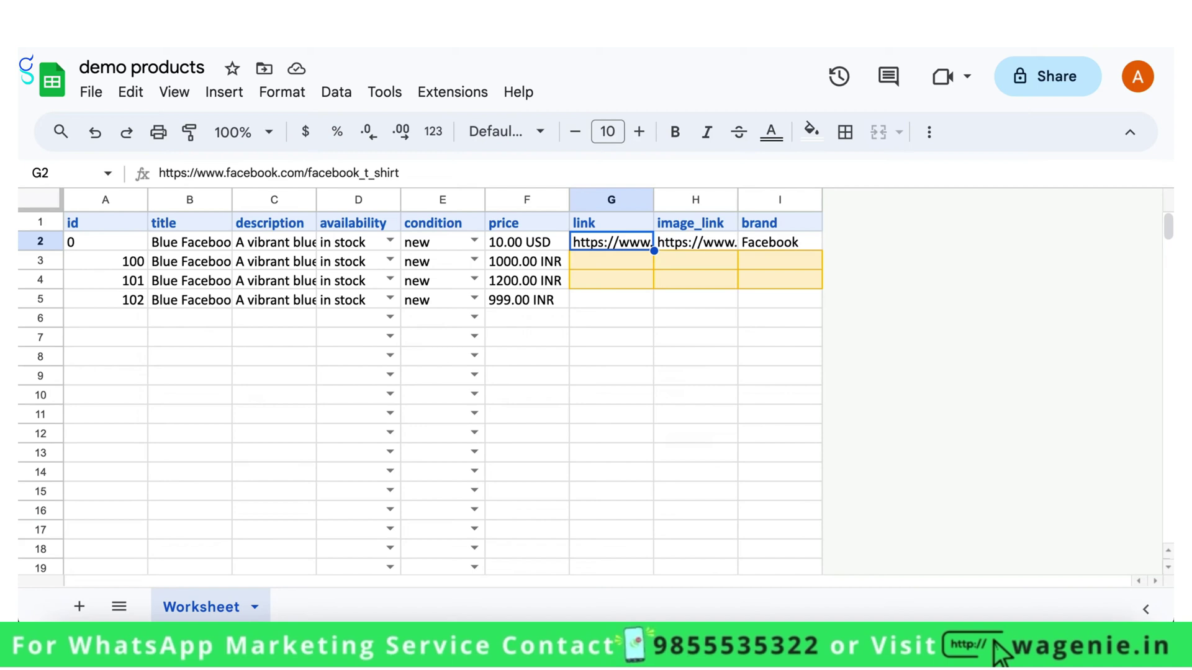
click(611, 260)
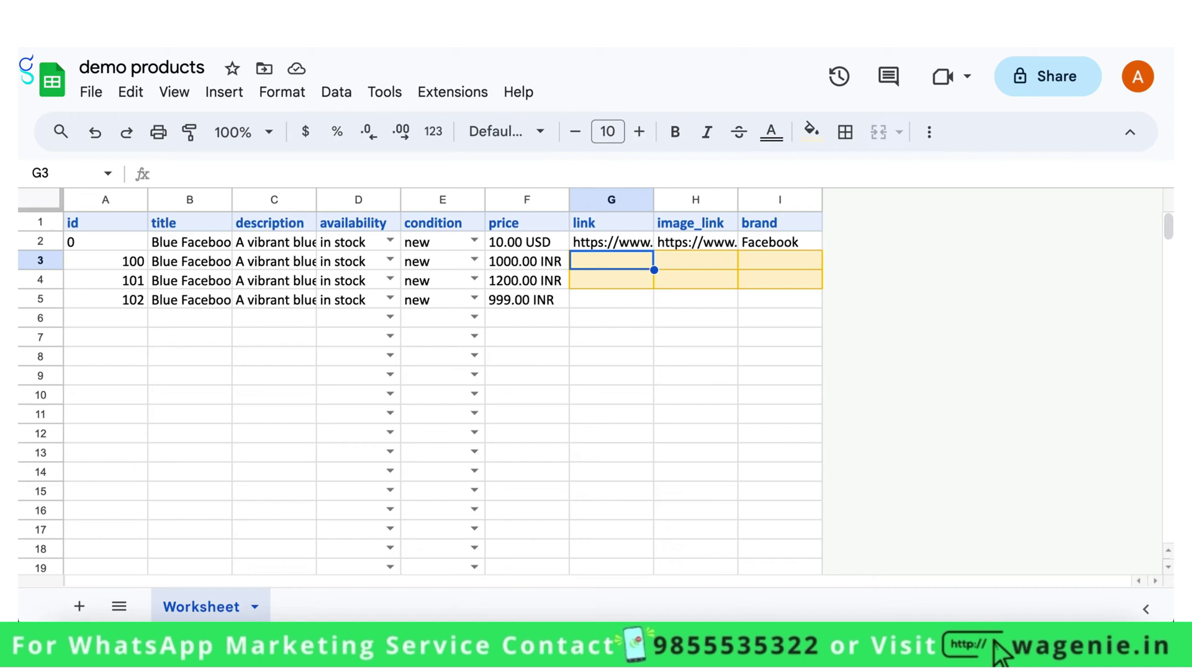
click(611, 242)
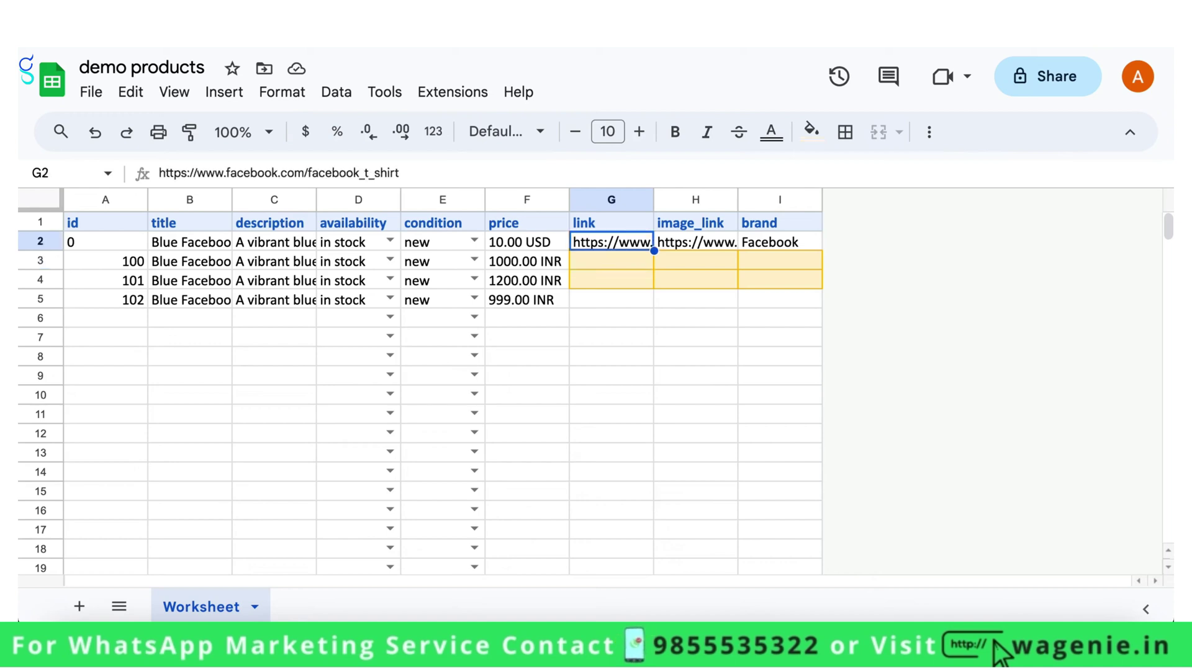
key(ctrl+c)
key(Down)
key(ctrl+v)
key(Down)
key(ctrl+v)
key(Down)
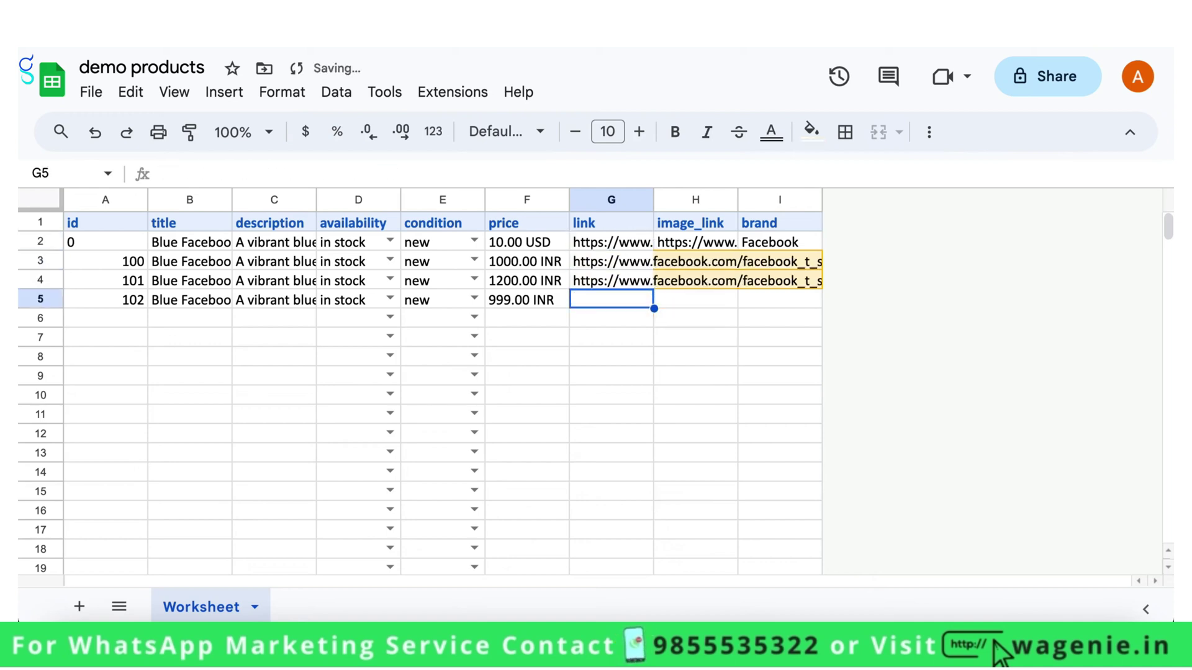
key(ctrl+v)
Step: Copy the sample image_link from H2 into H3:H5
key(Right)
key(Up)
key(Up)
key(Up)
key(ctrl+c)
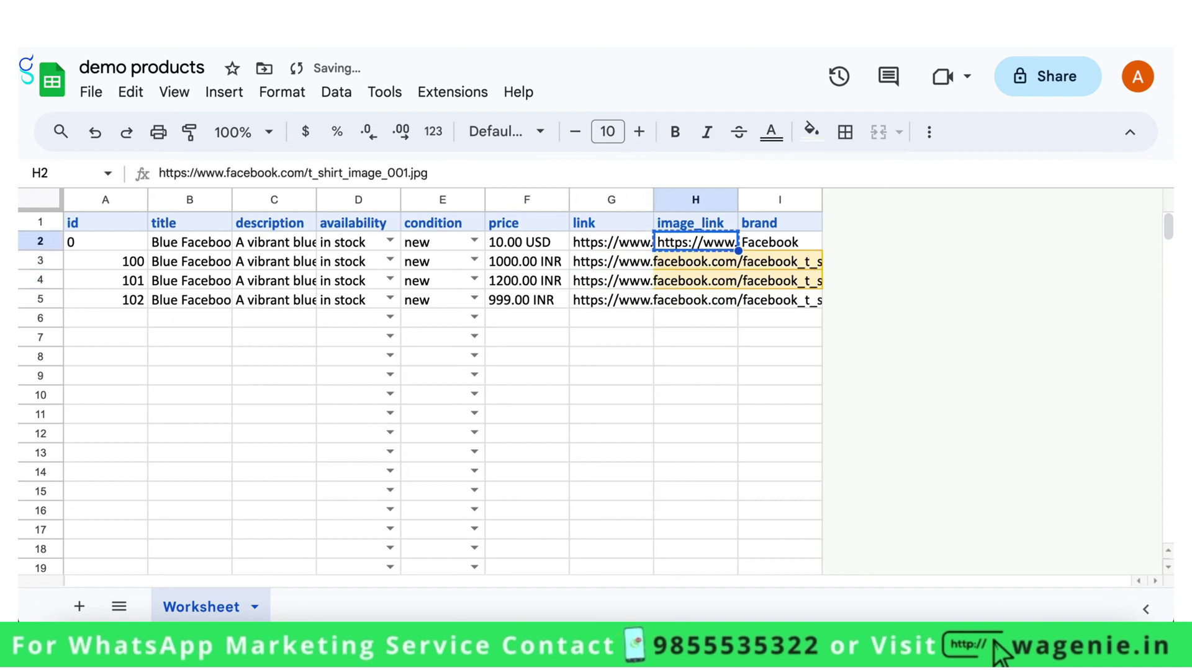
key(Down)
key(ctrl+v)
key(Down)
key(ctrl+v)
key(Down)
key(ctrl+v)
key(Up)
key(Up)
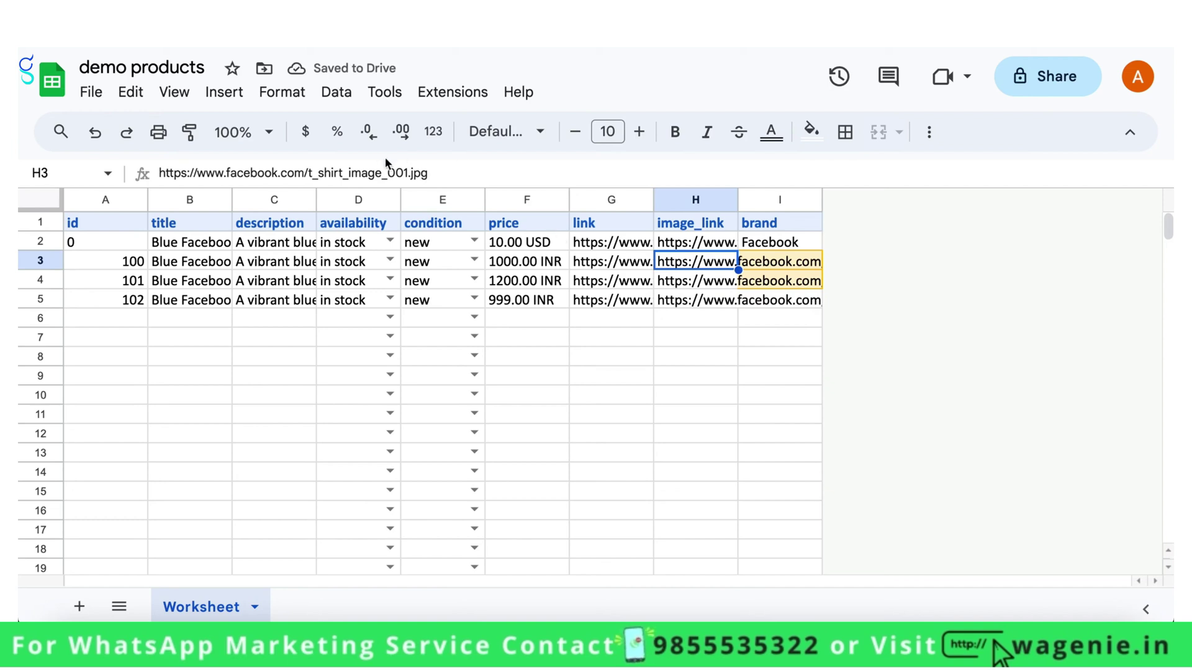
drag(428, 173, 128, 174)
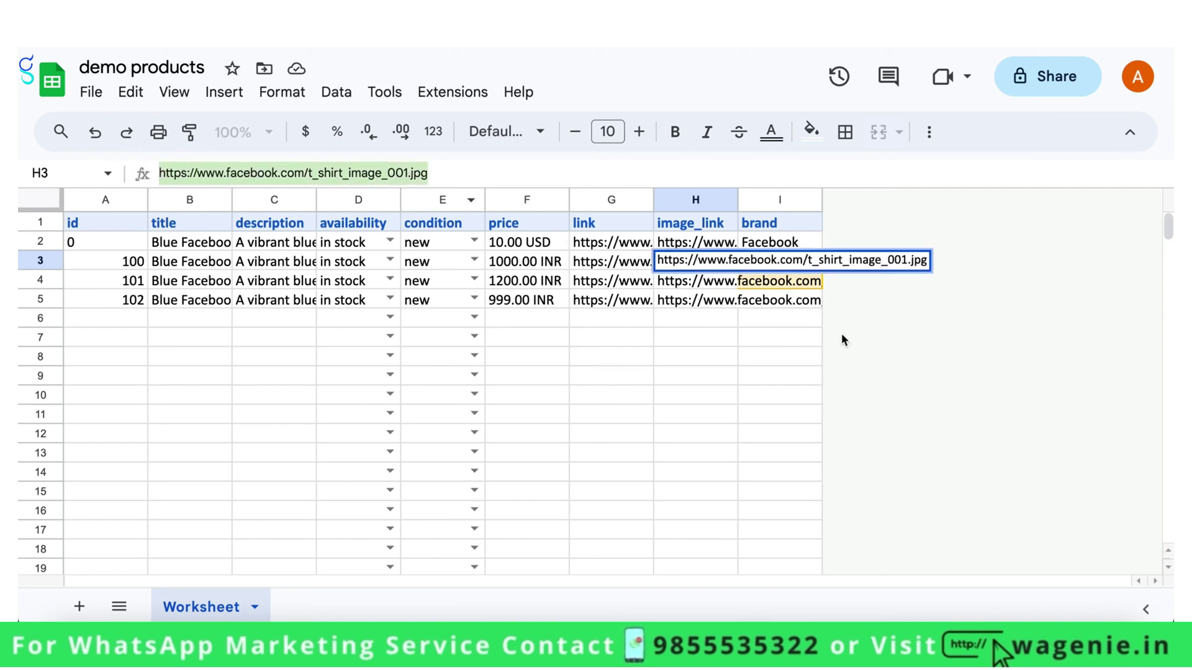
Step: Enter 'Demo' in brand cells I3, I4 and I5 for products 100, 101 and 102
click(756, 325)
key(Up)
key(Up)
key(Up)
text(Demo)
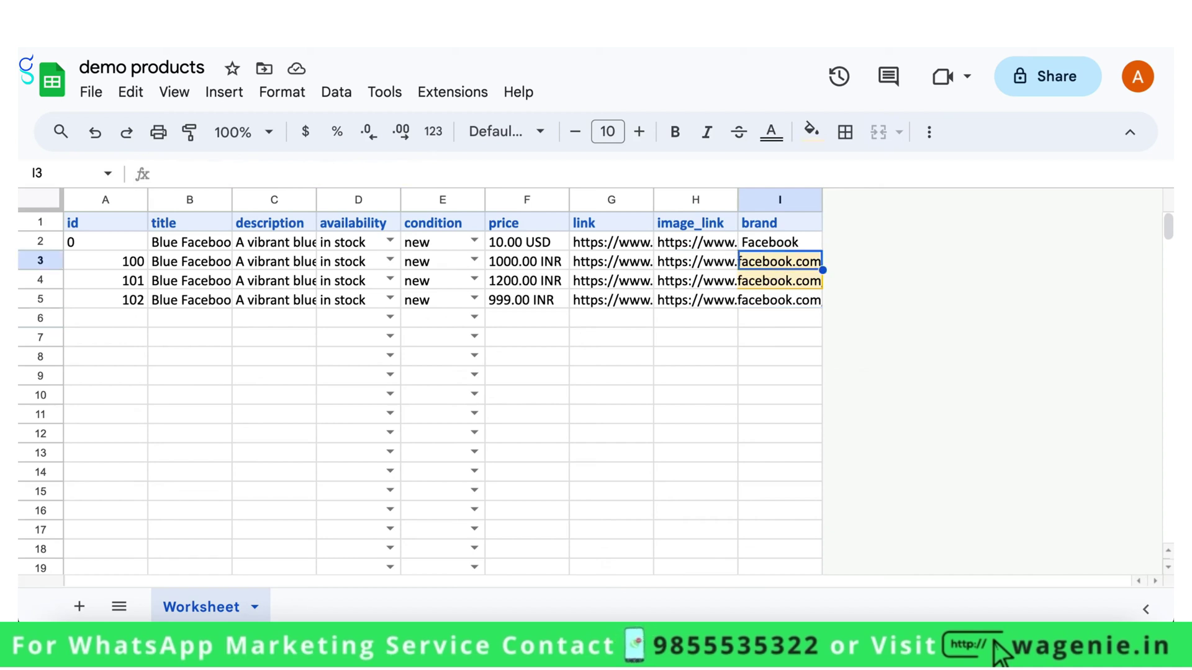
key(Return)
text(Demo)
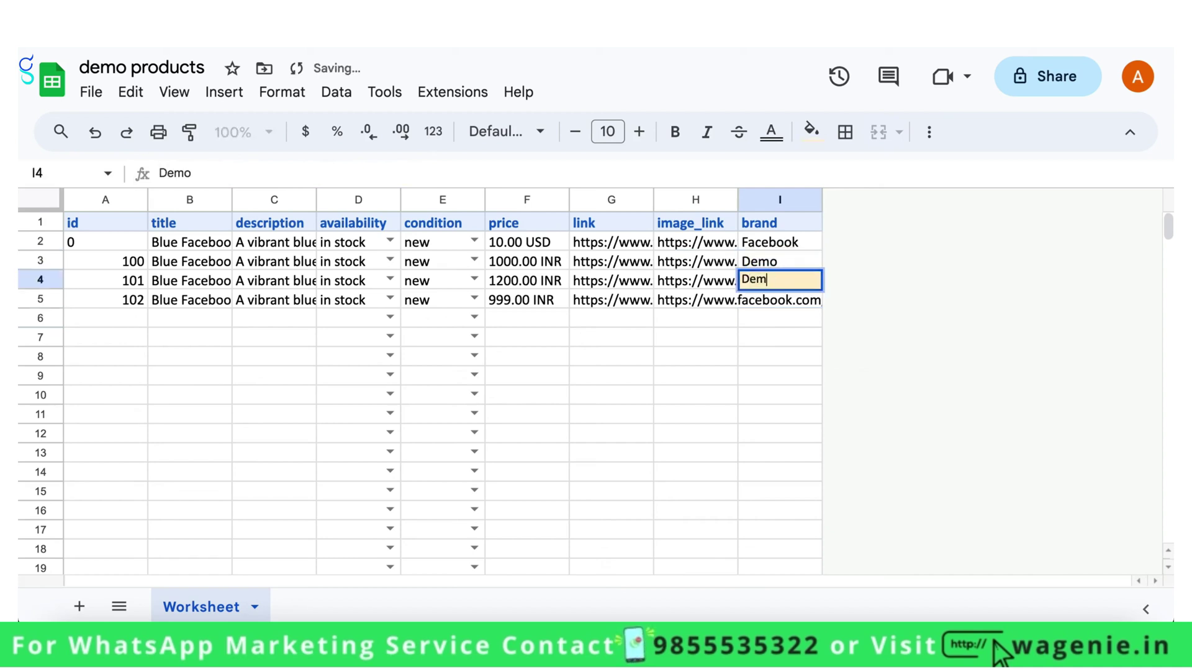
key(Return)
text(Demo)
click(772, 338)
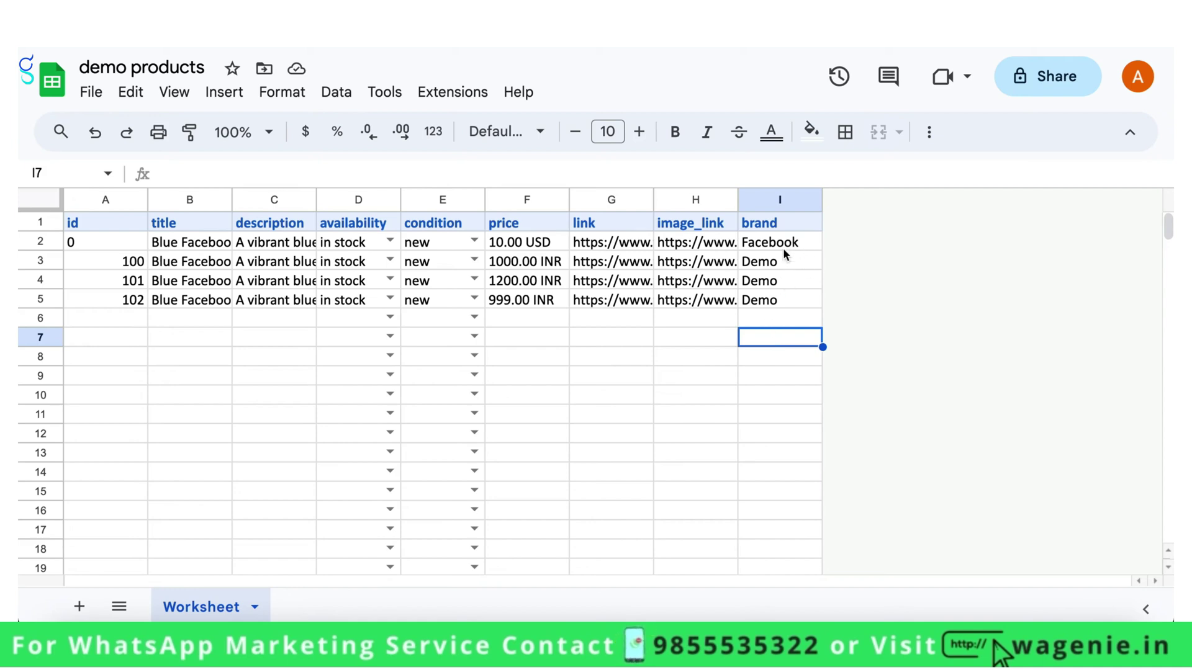
drag(782, 261, 776, 315)
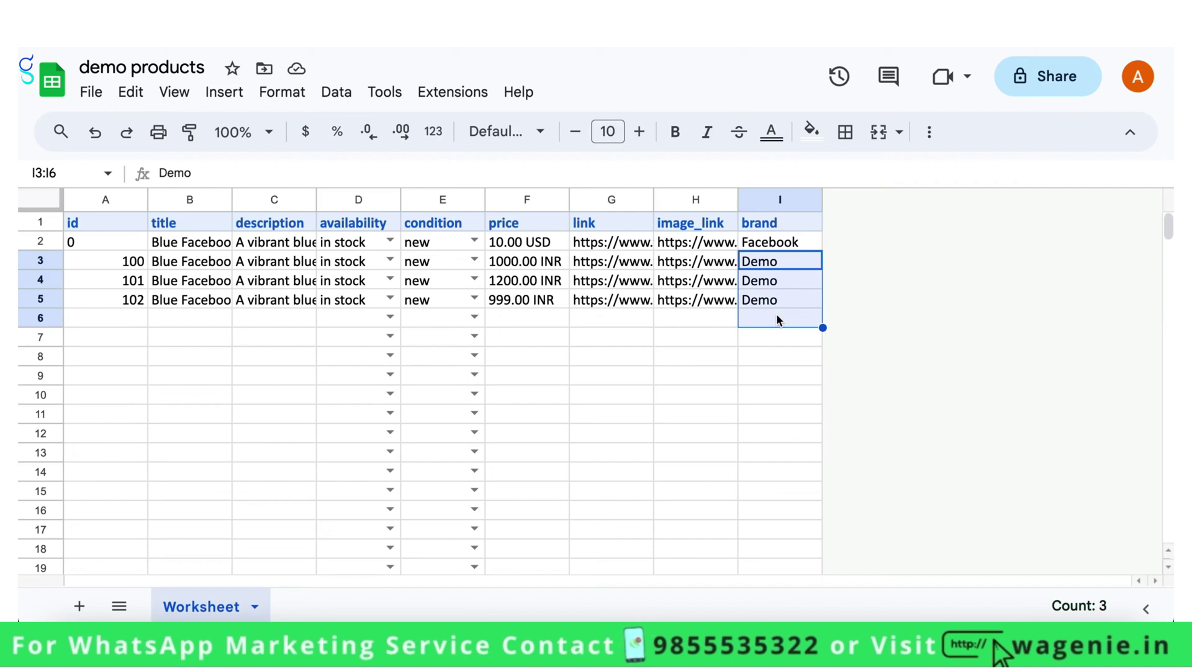
click(787, 344)
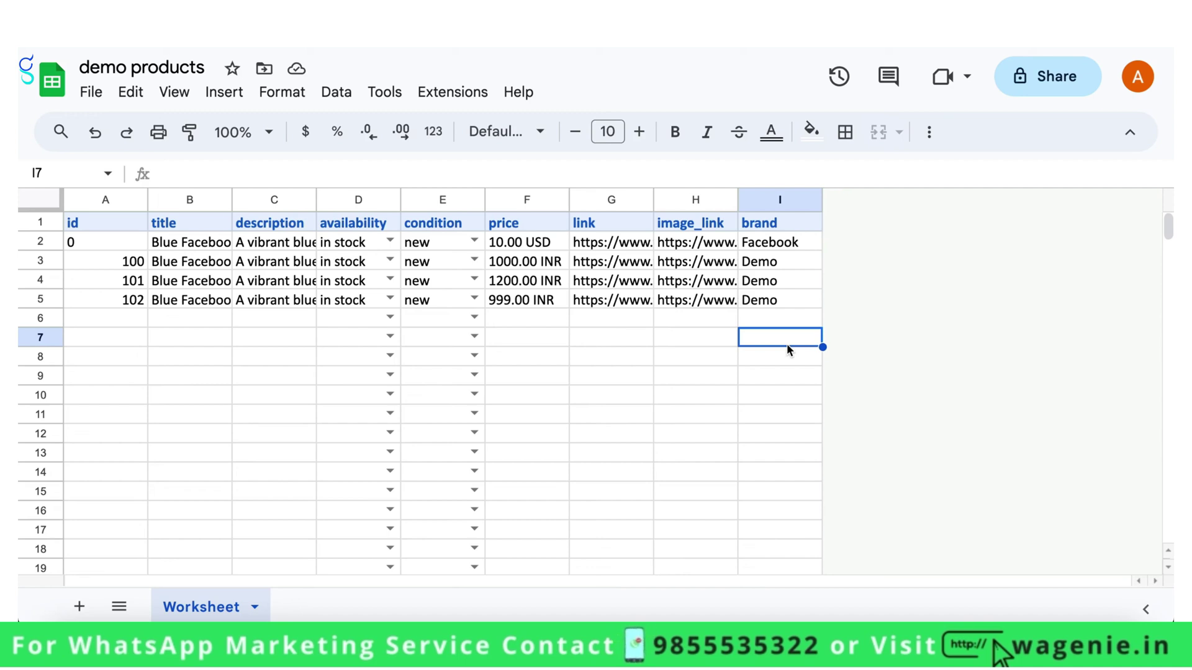
Step: Insert three empty columns after the brand column
click(780, 200)
right_click(780, 200)
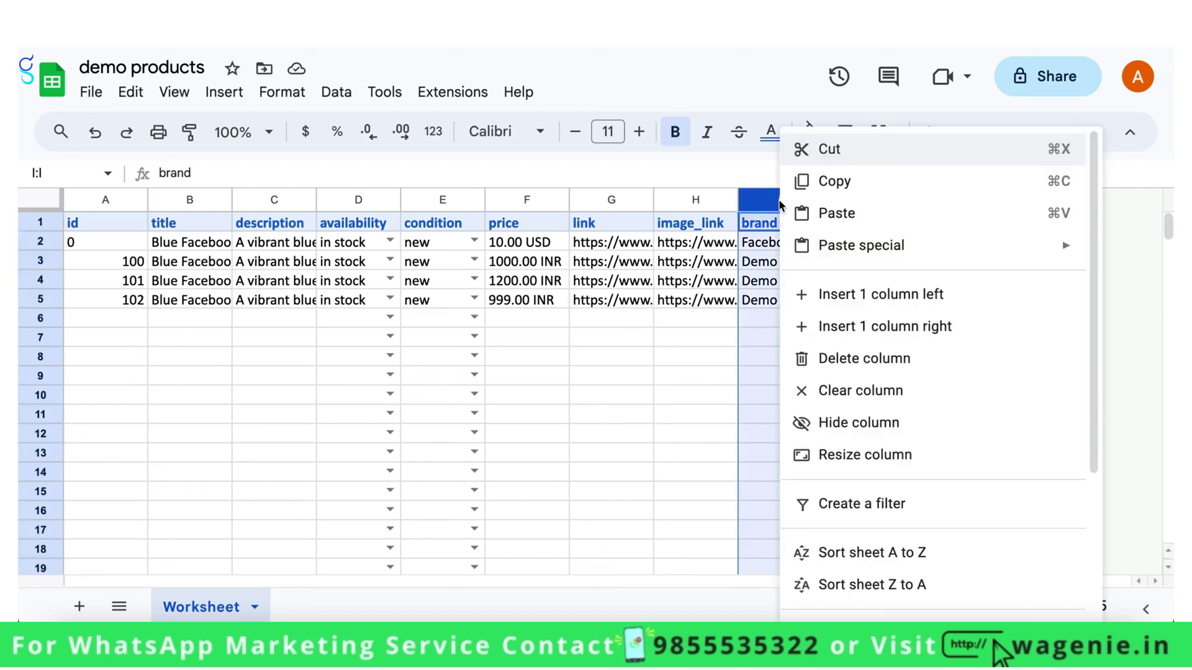
click(890, 336)
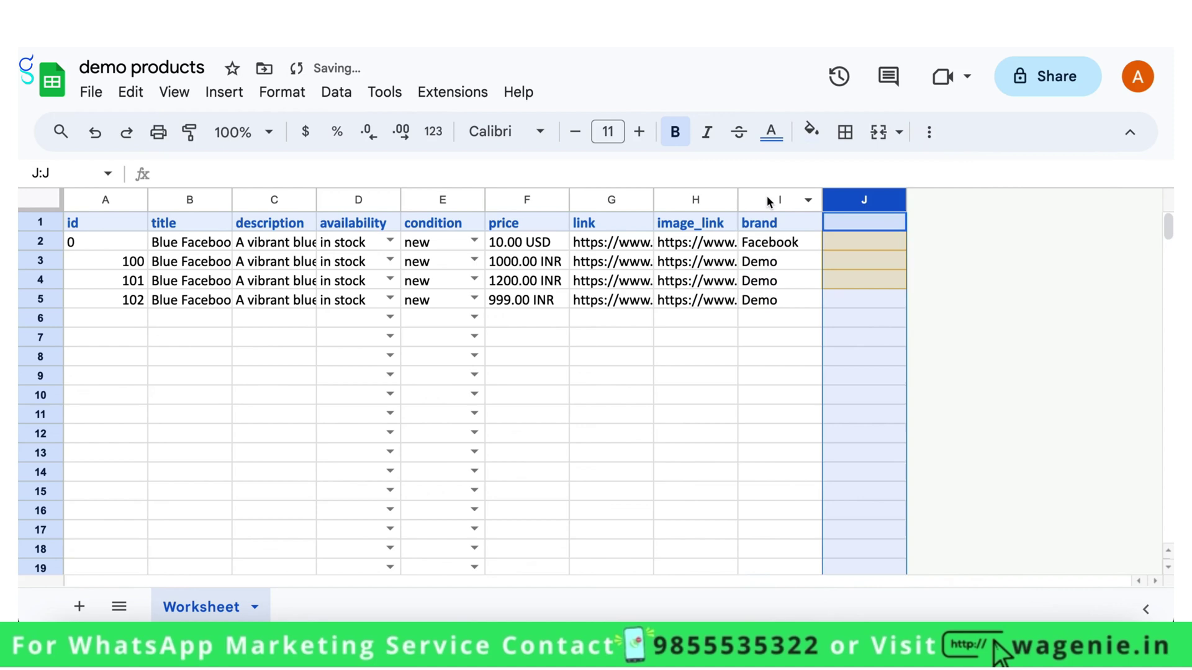
right_click(767, 198)
click(846, 330)
right_click(785, 203)
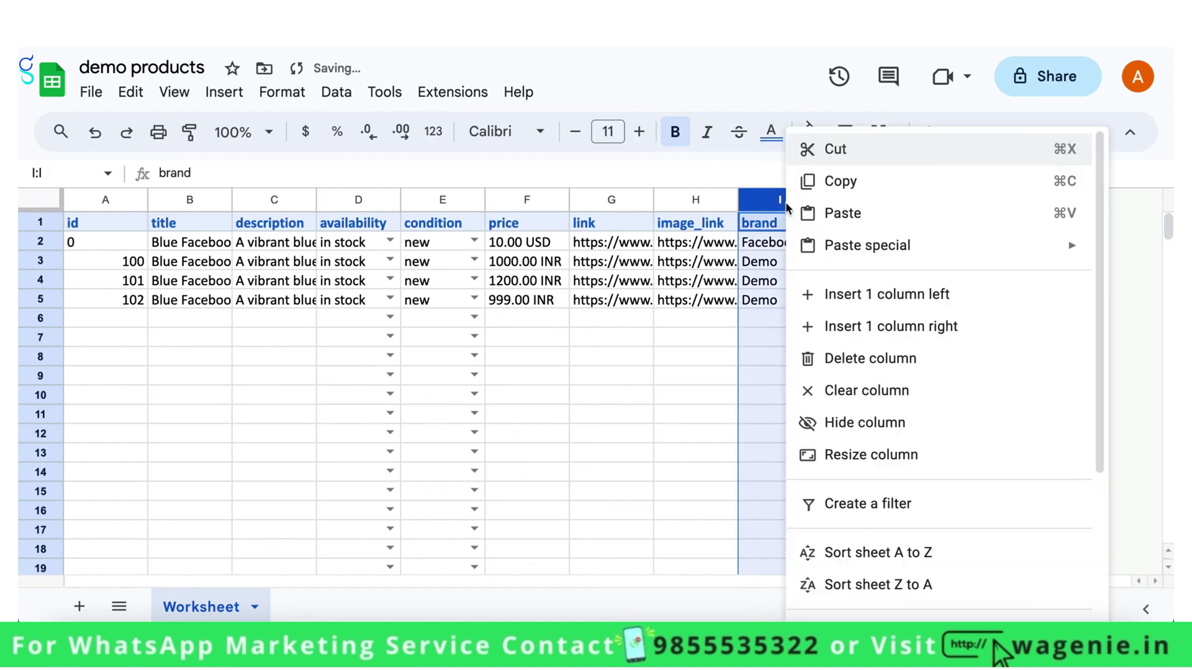
click(842, 326)
Step: Name the J1 header origin_country
click(885, 225)
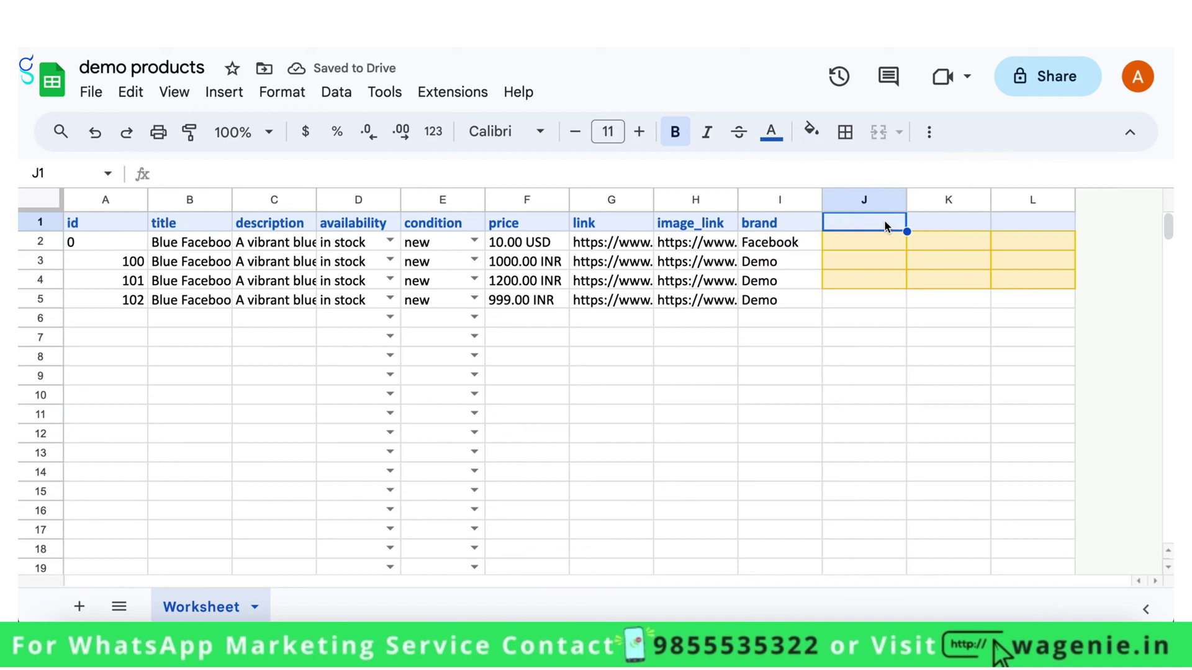
text(o)
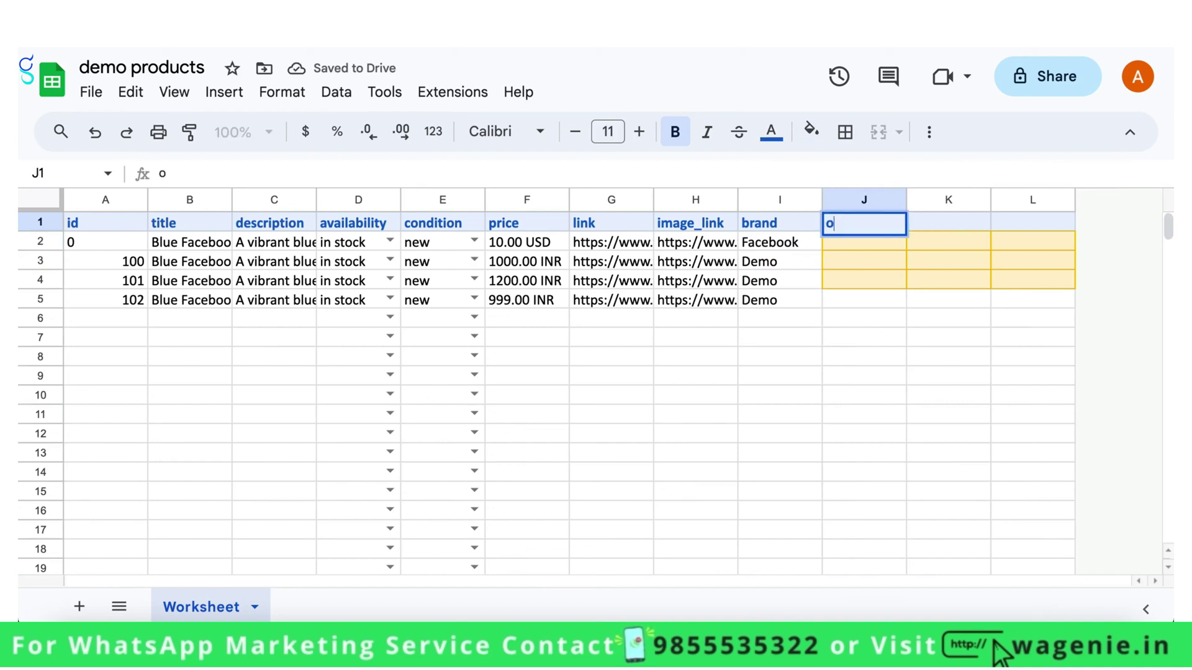
text(riging_)
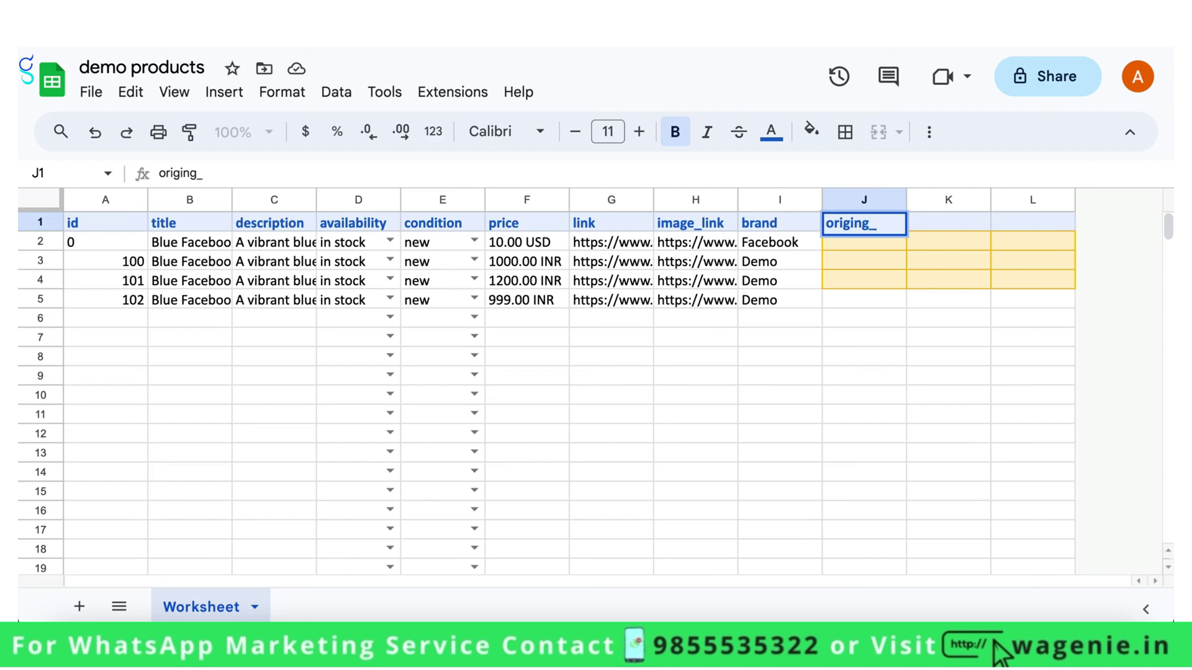
key(BackSpace)
key(BackSpace)
text(_countrt)
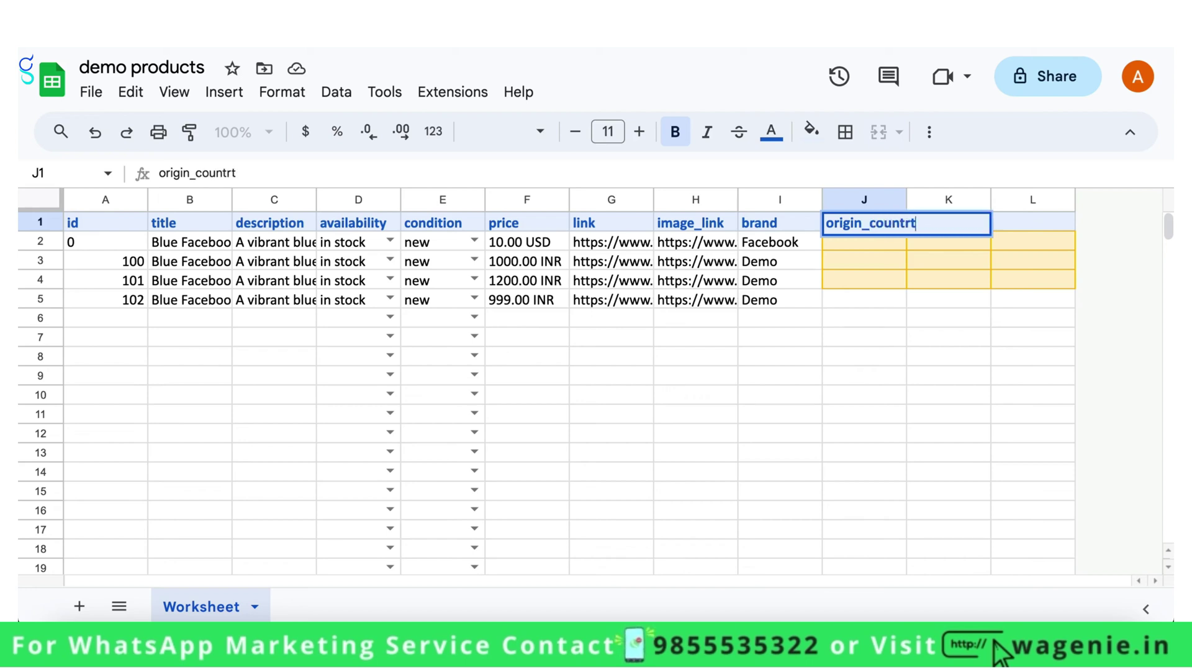
key(BackSpace)
text(y)
click(952, 312)
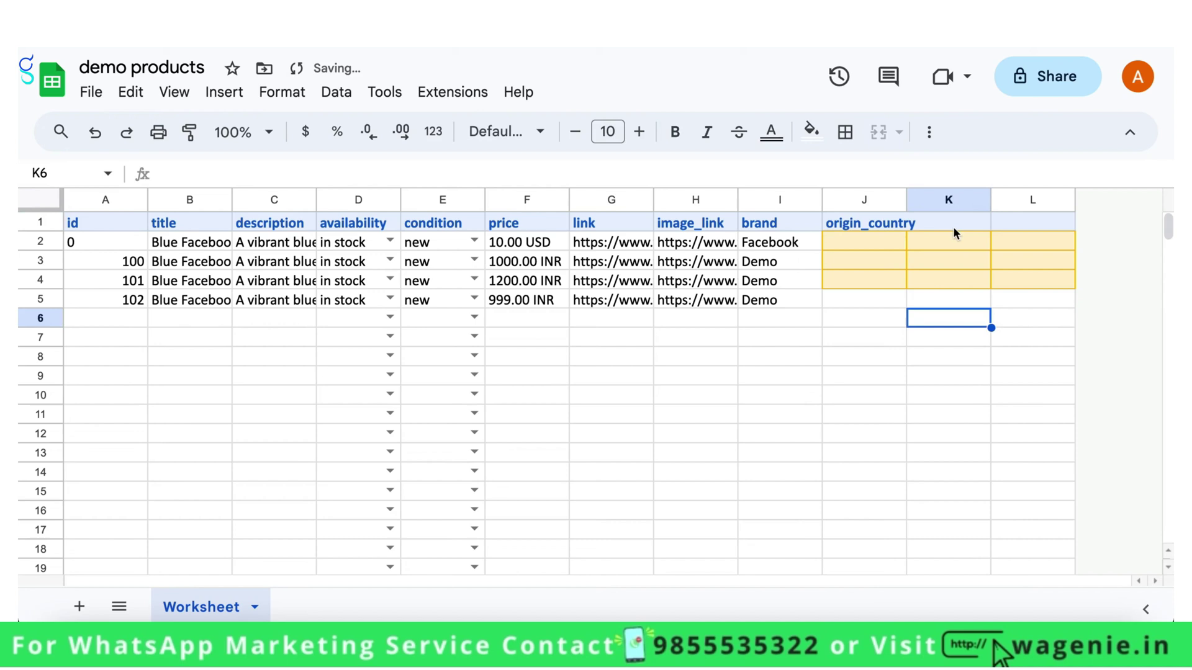
Step: Add headers importer_name in K1 and wa_compliance_category in L1, then select J1:L1
click(953, 226)
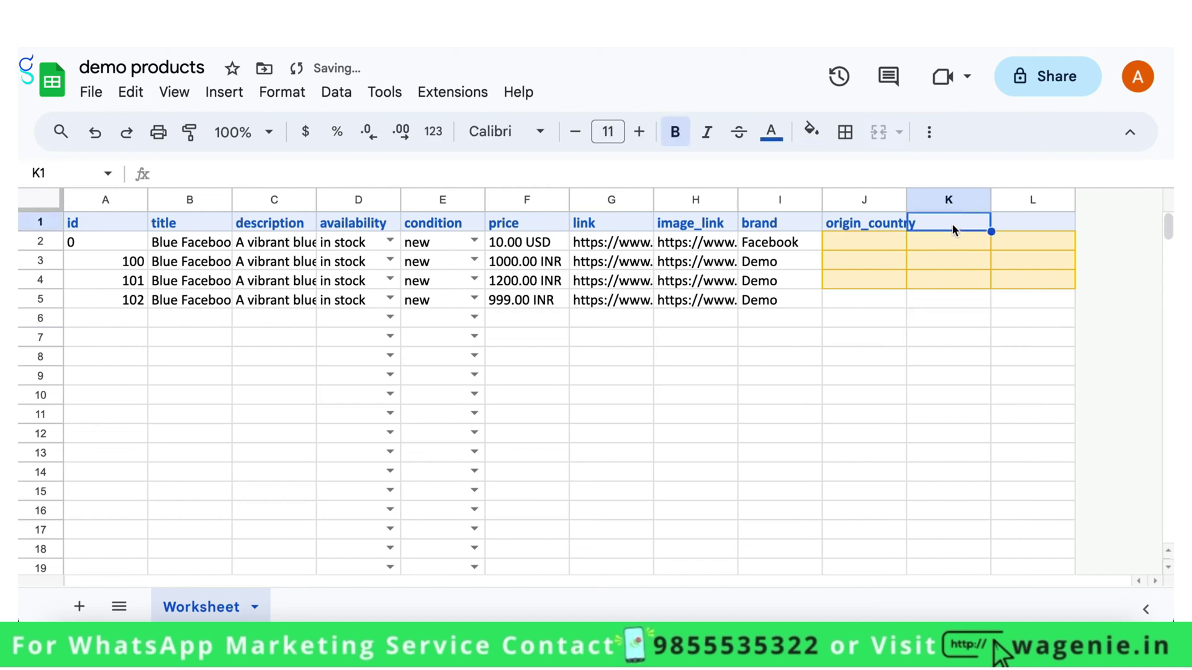
text(importer)
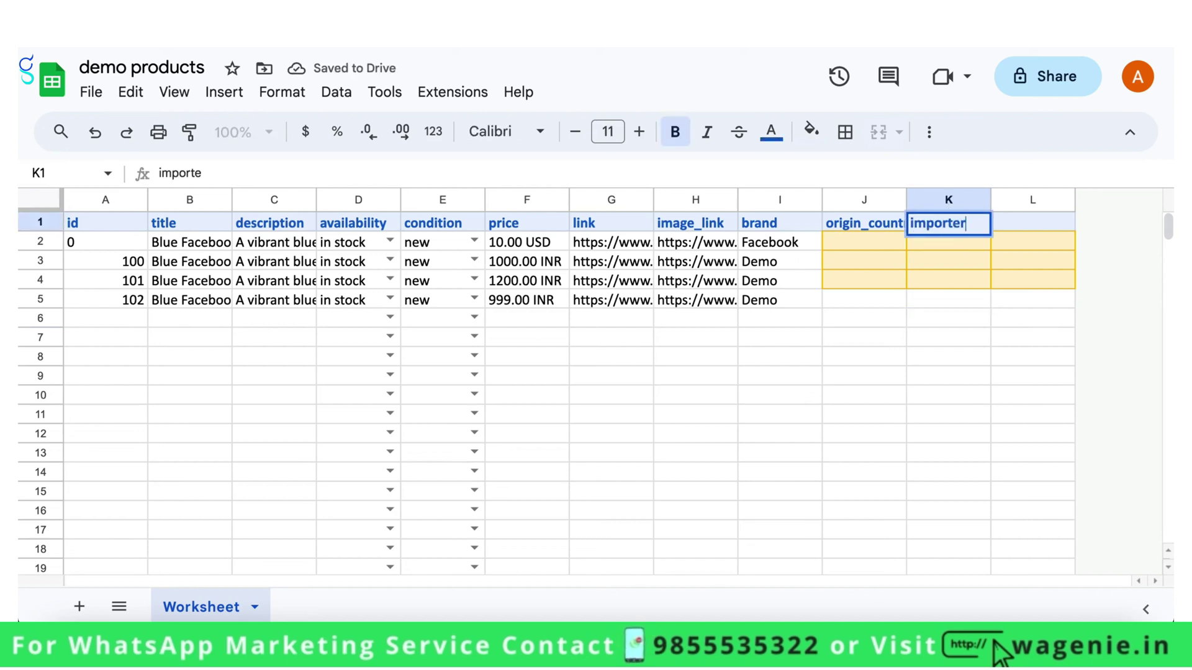
text(_n)
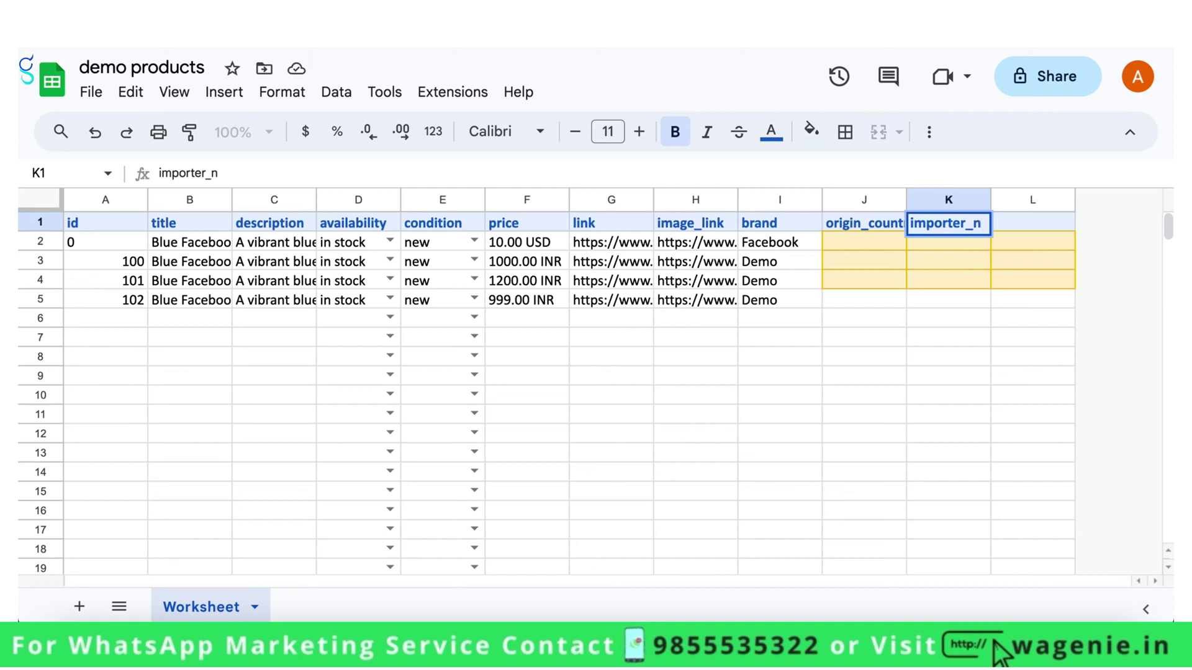
text(ame)
click(1011, 315)
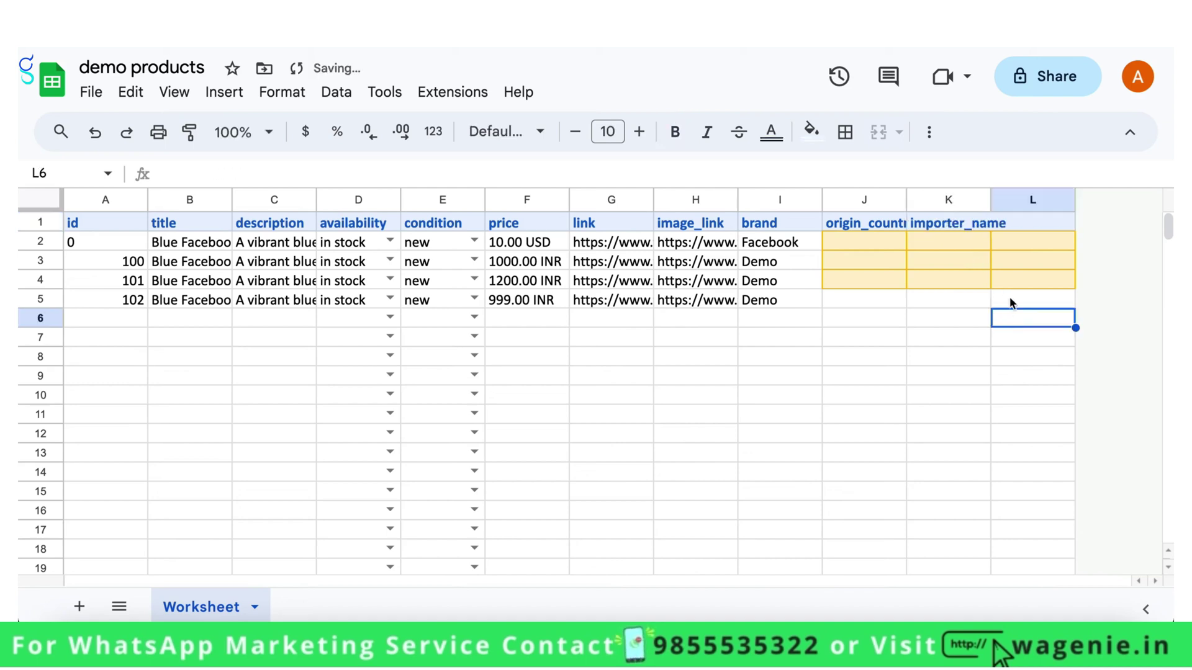
click(1044, 222)
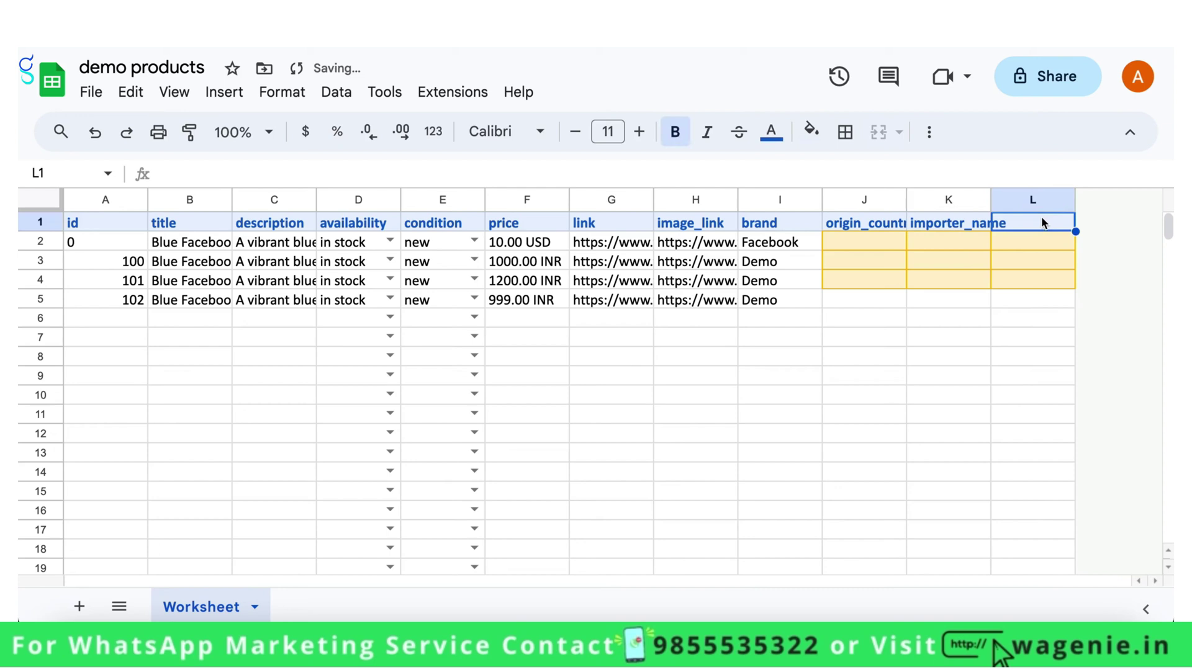
text(wa_compli)
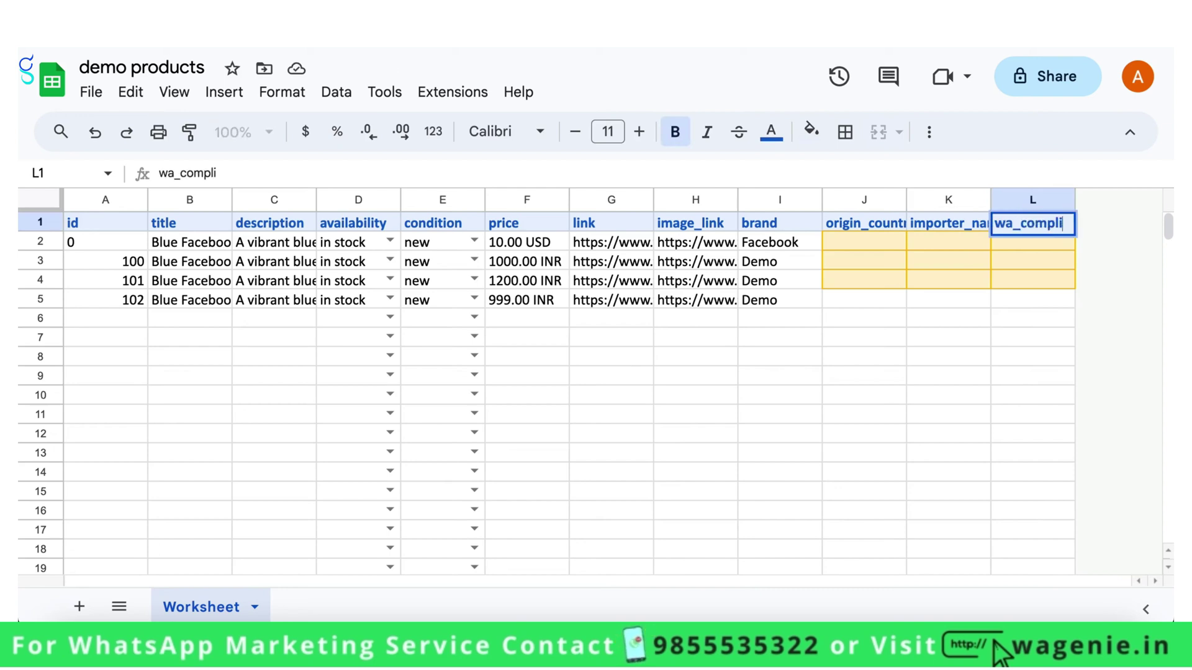
text(ance)
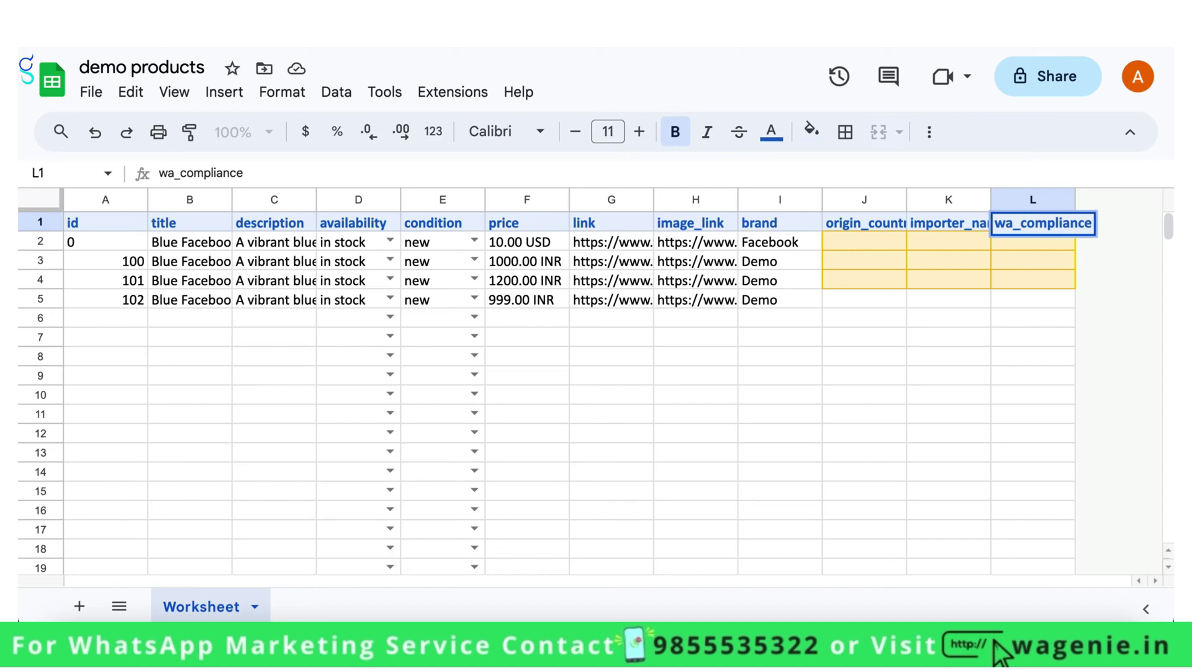
text(_category)
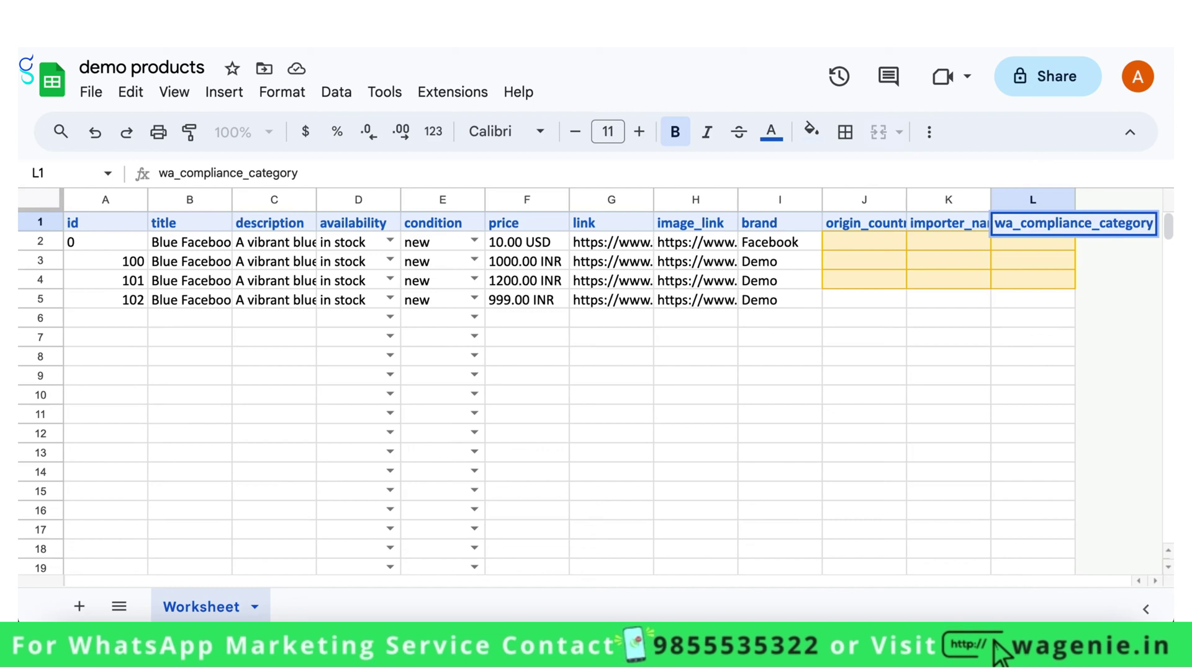
click(1016, 306)
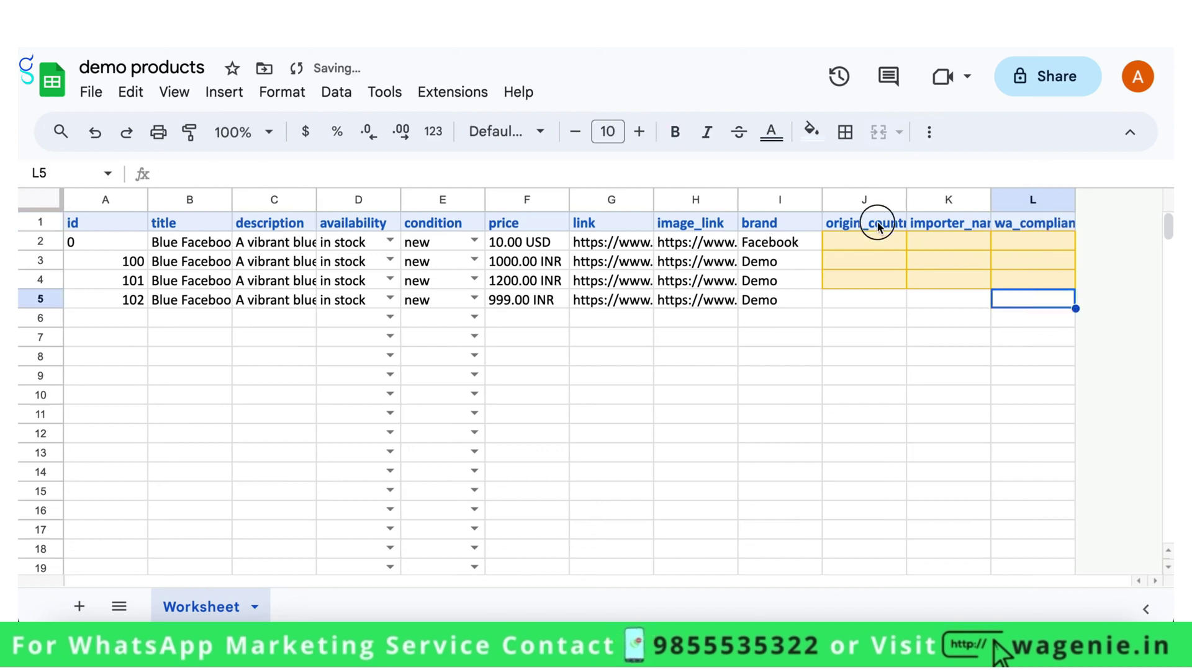
drag(878, 225, 1005, 221)
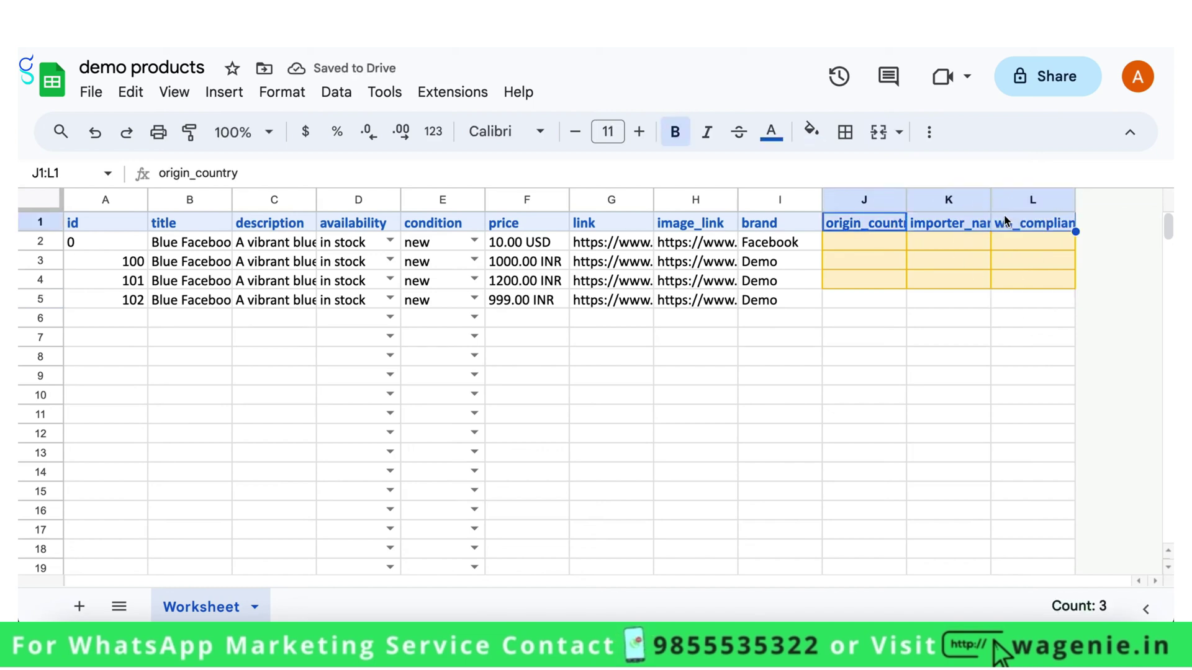
Step: Enter IN as origin_country in J2 through J5 for all four products
click(874, 248)
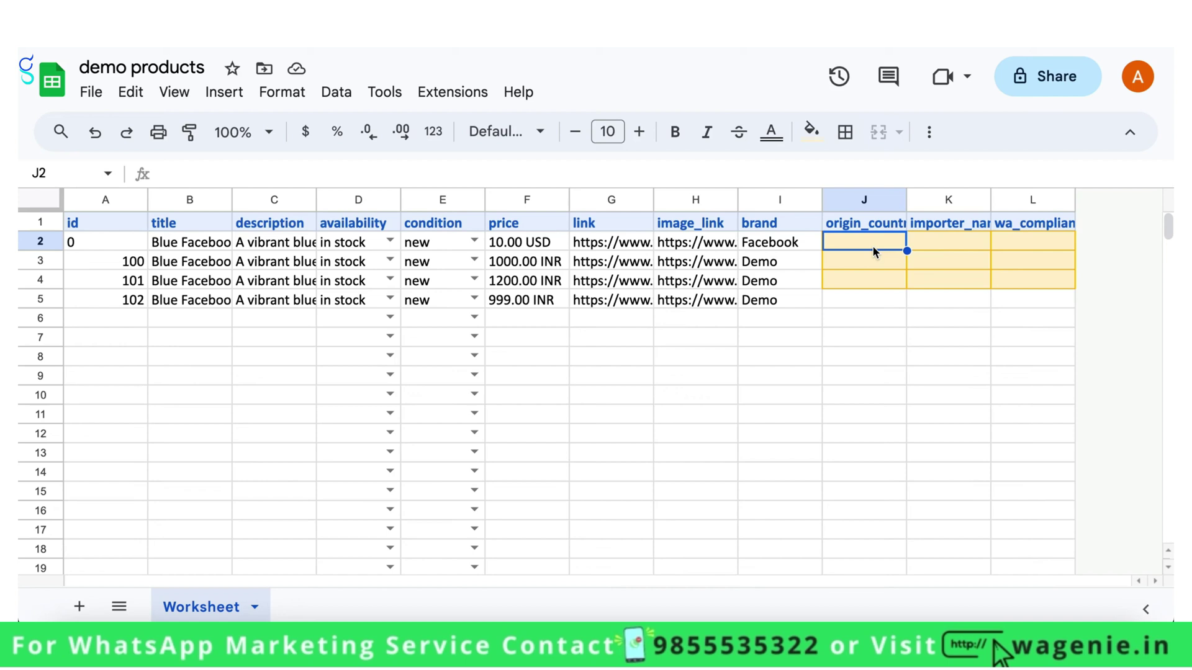
text(IN)
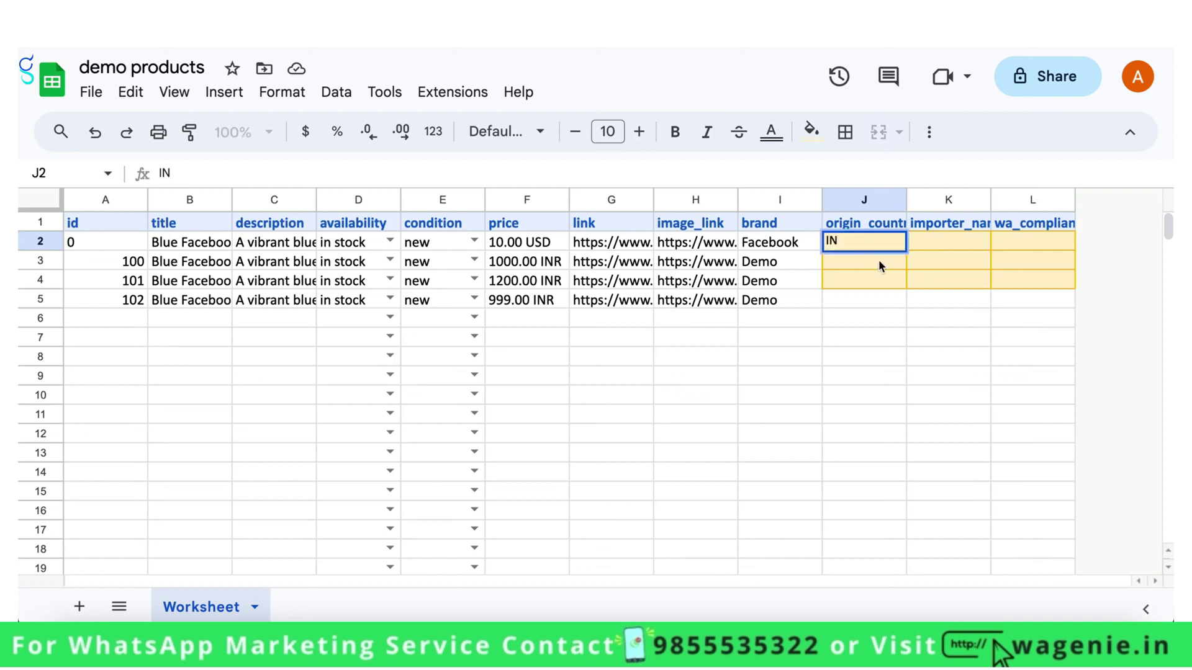
key(Return)
text(IN)
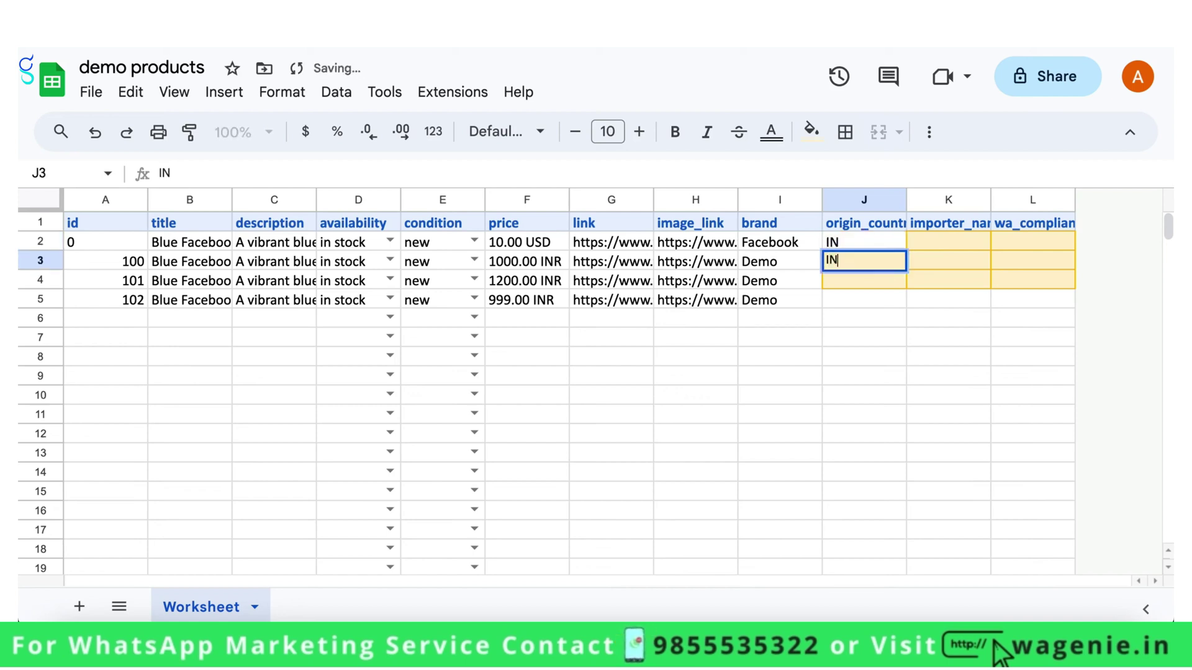
key(Return)
text(IN)
key(Return)
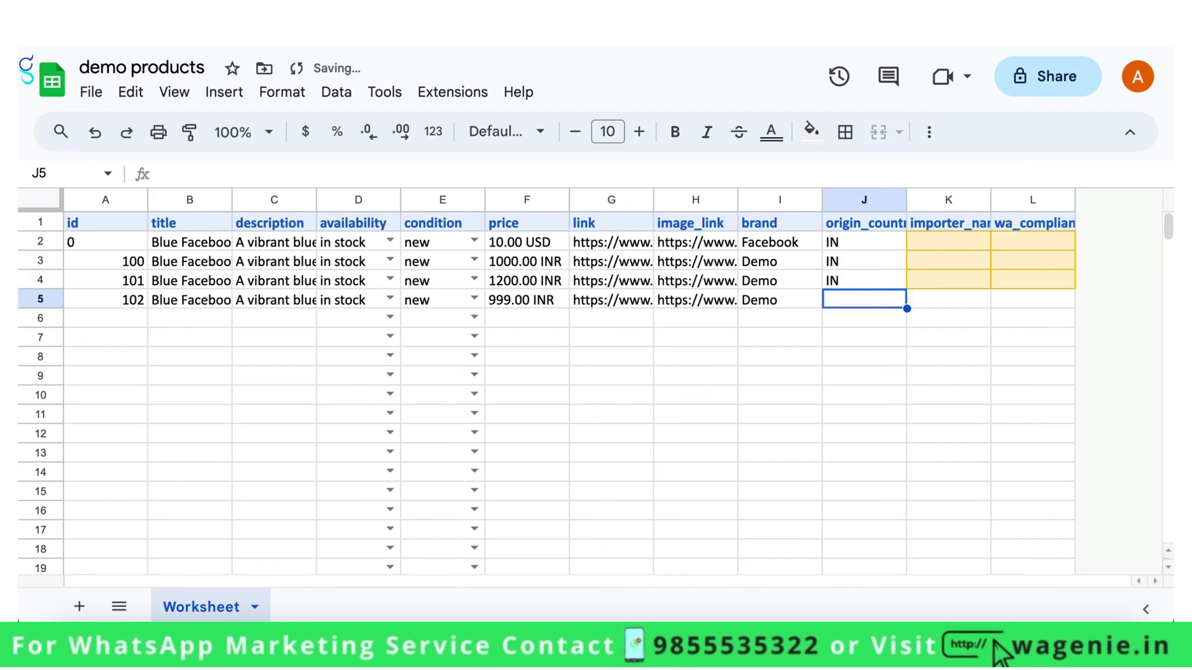
text(IN)
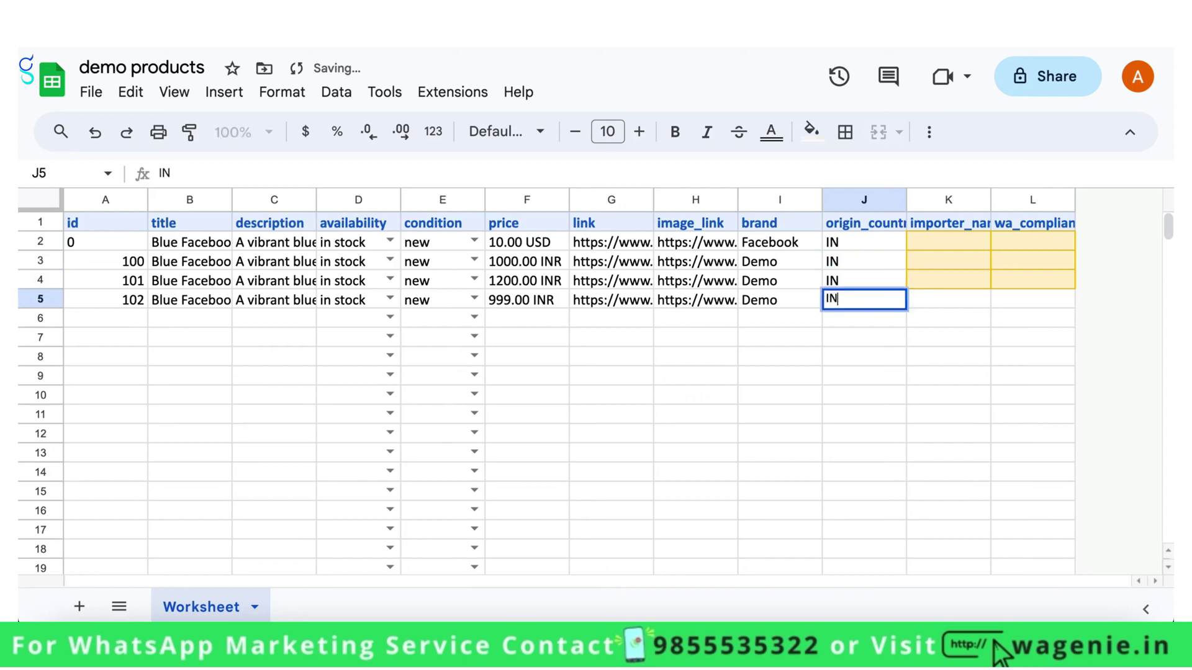
Step: Set importer_name to Demo in K2 and copy it down through K5
click(972, 243)
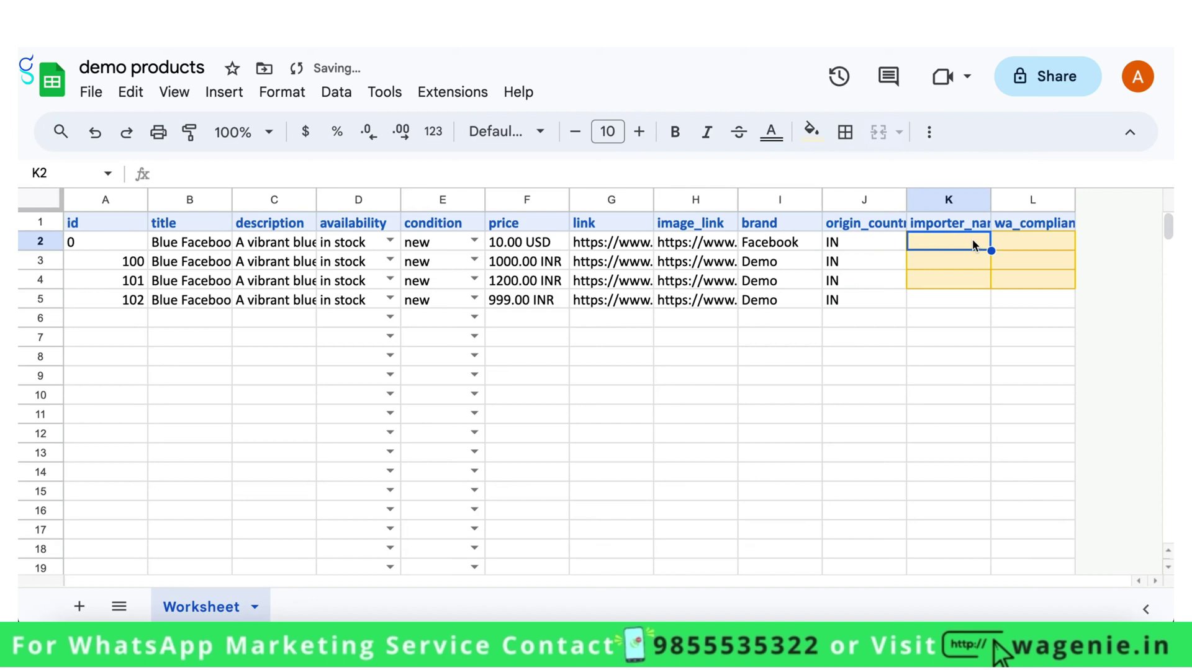
text(D)
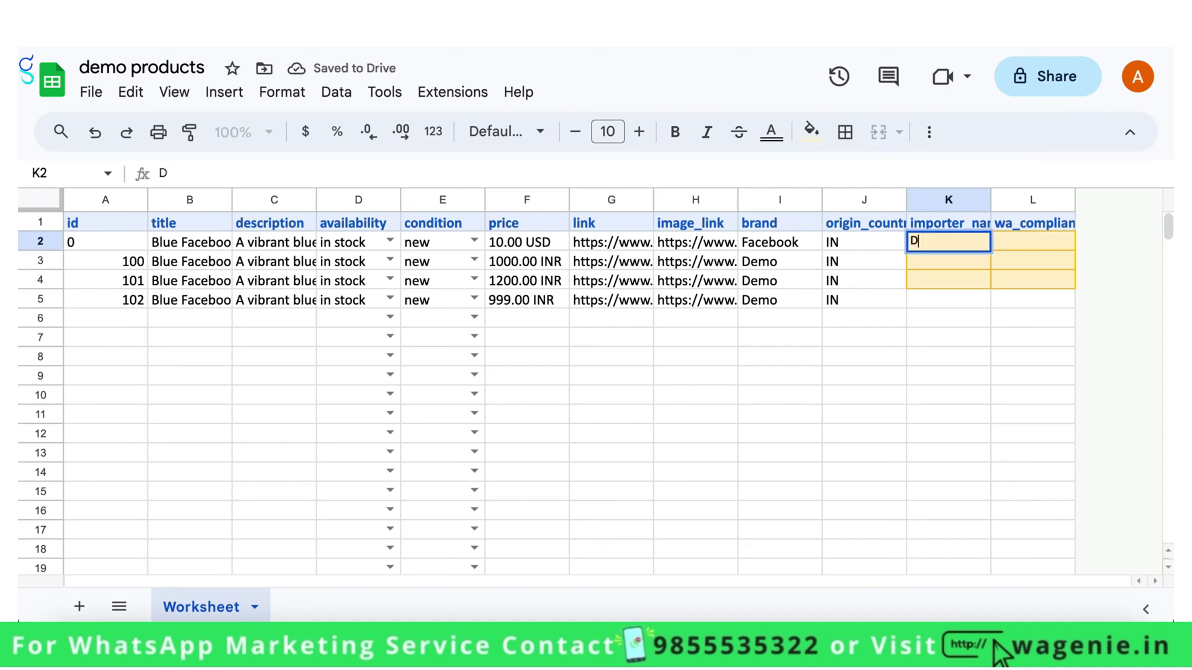
text(emp)
key(Return)
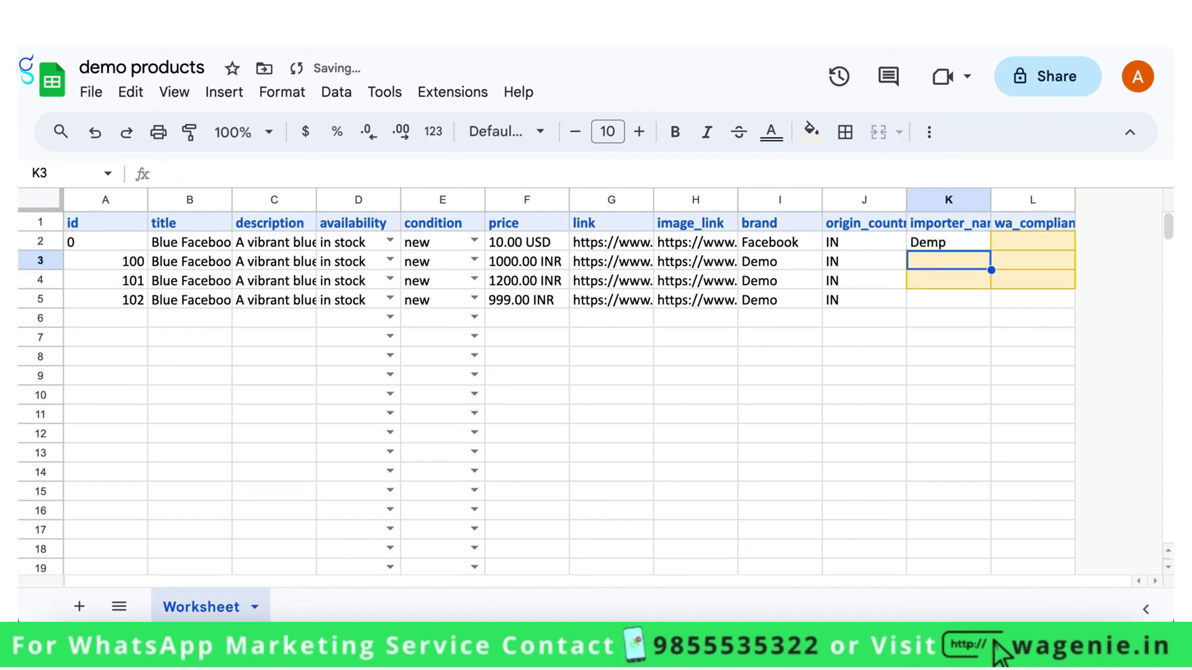
key(Up)
text(Demo)
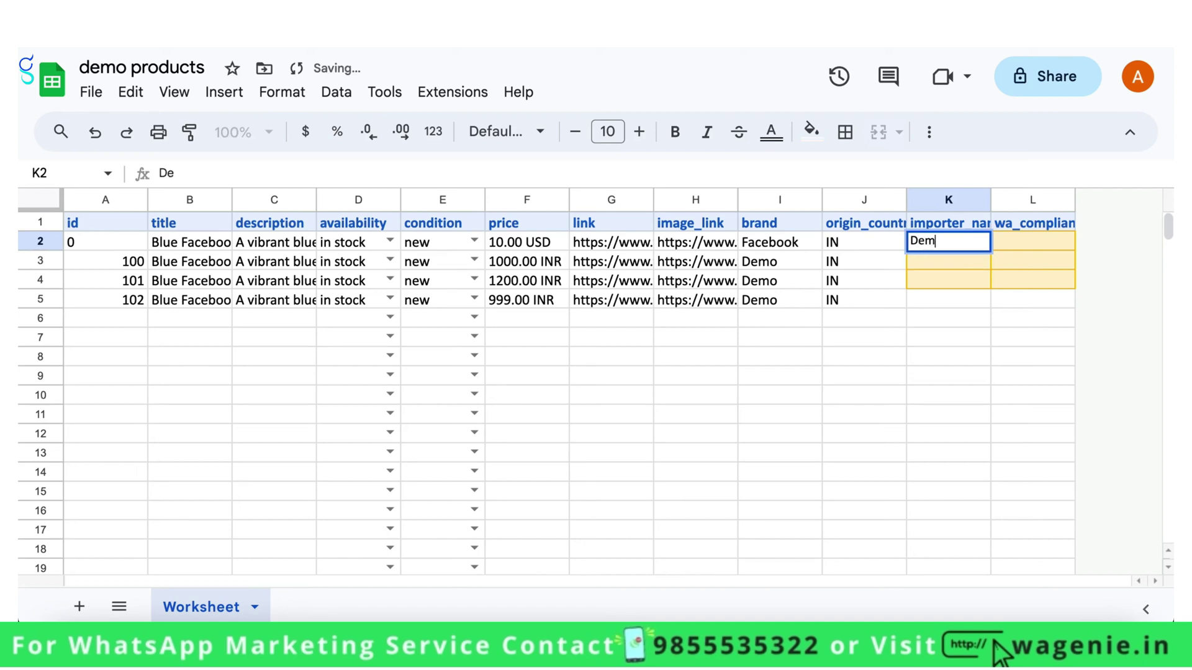
key(Return)
key(Up)
key(ctrl+c)
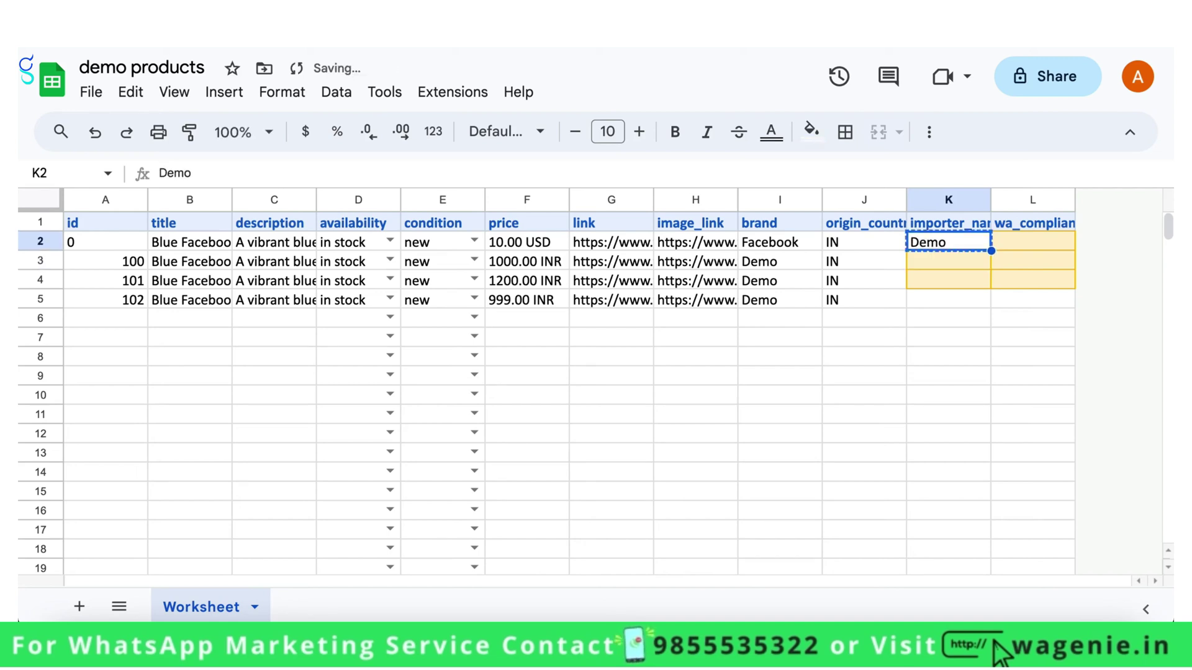
key(shift+Down)
key(shift+Down)
key(shift+Down)
key(ctrl+v)
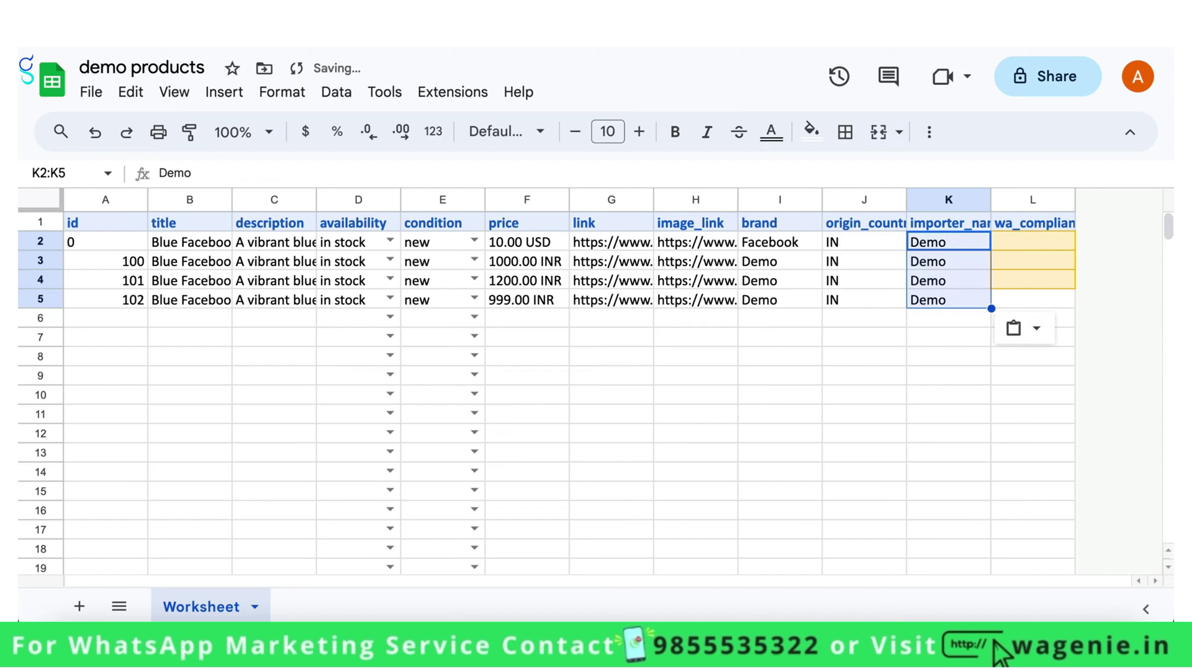
click(1068, 249)
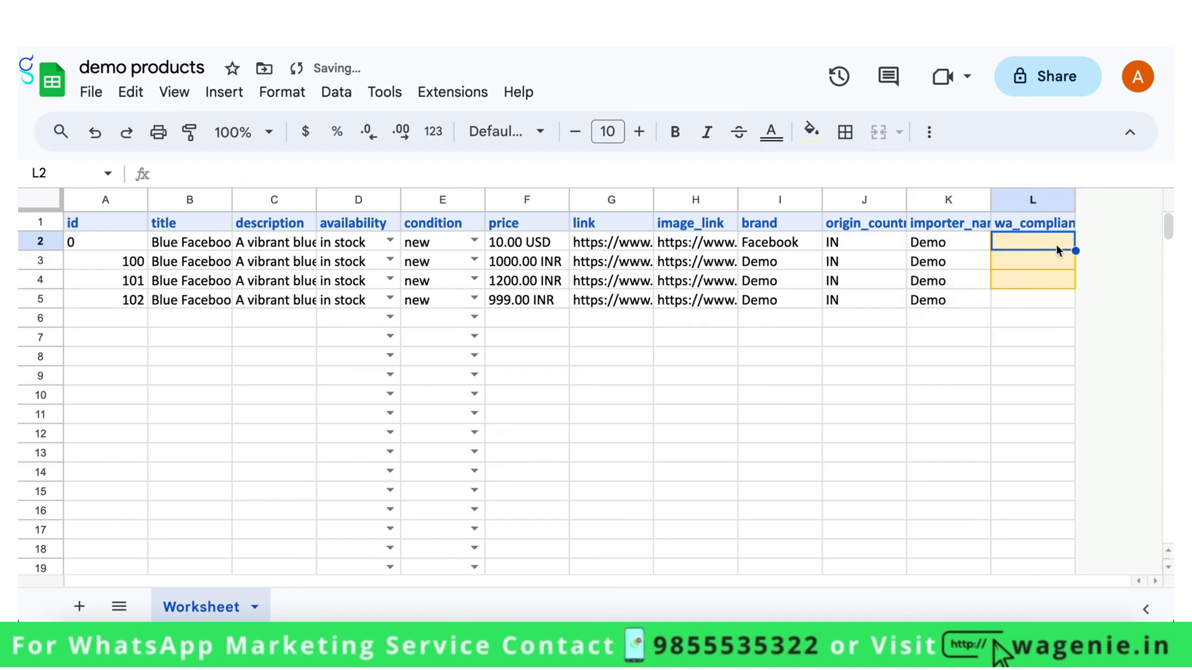
Step: Enter COUNTRY_ORIGIN_EXEMPT in L2, copy it down through L5, and select J1:L5 to check
text(COUN)
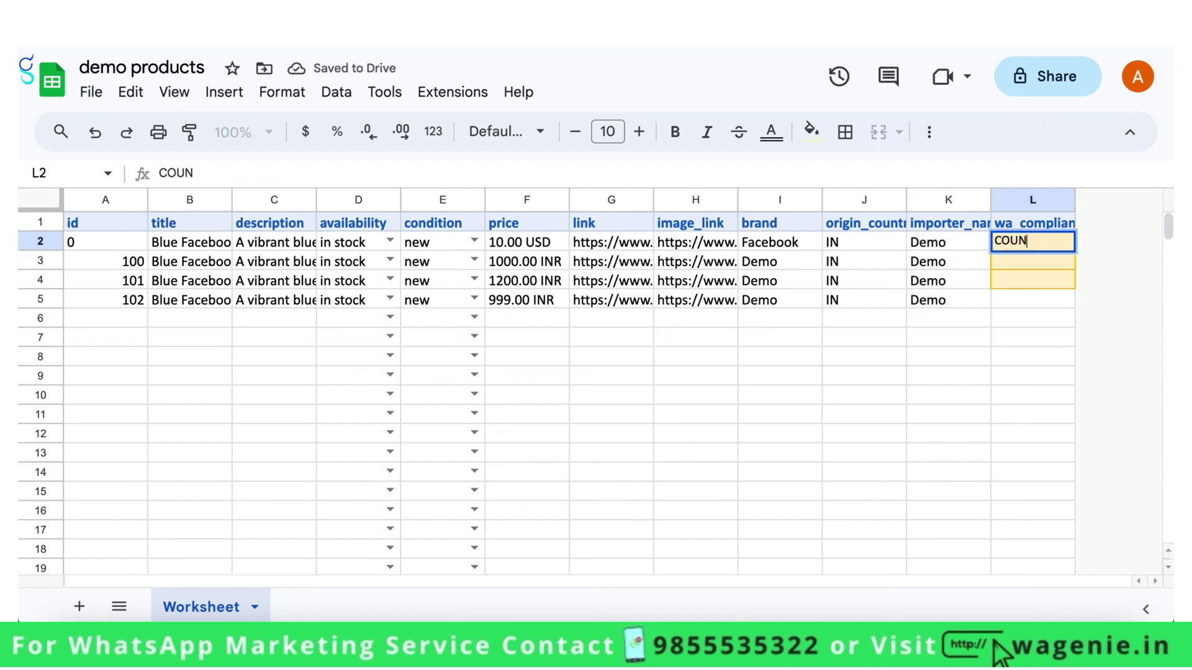
text(TRY)
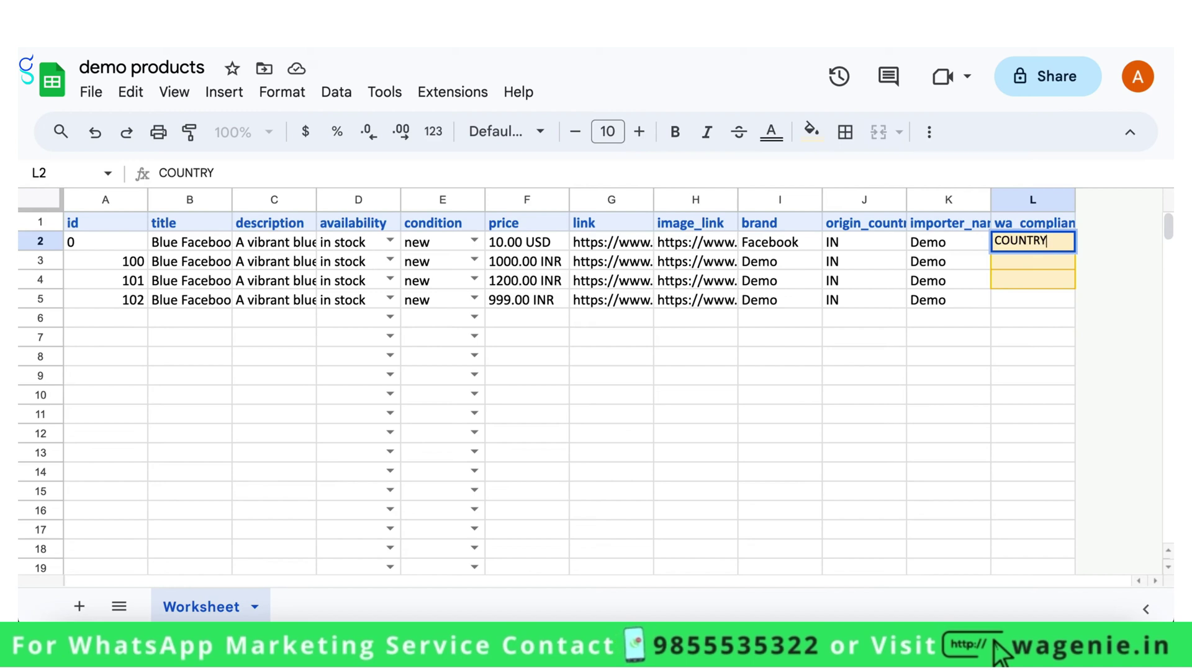
text(_ORIGIN_)
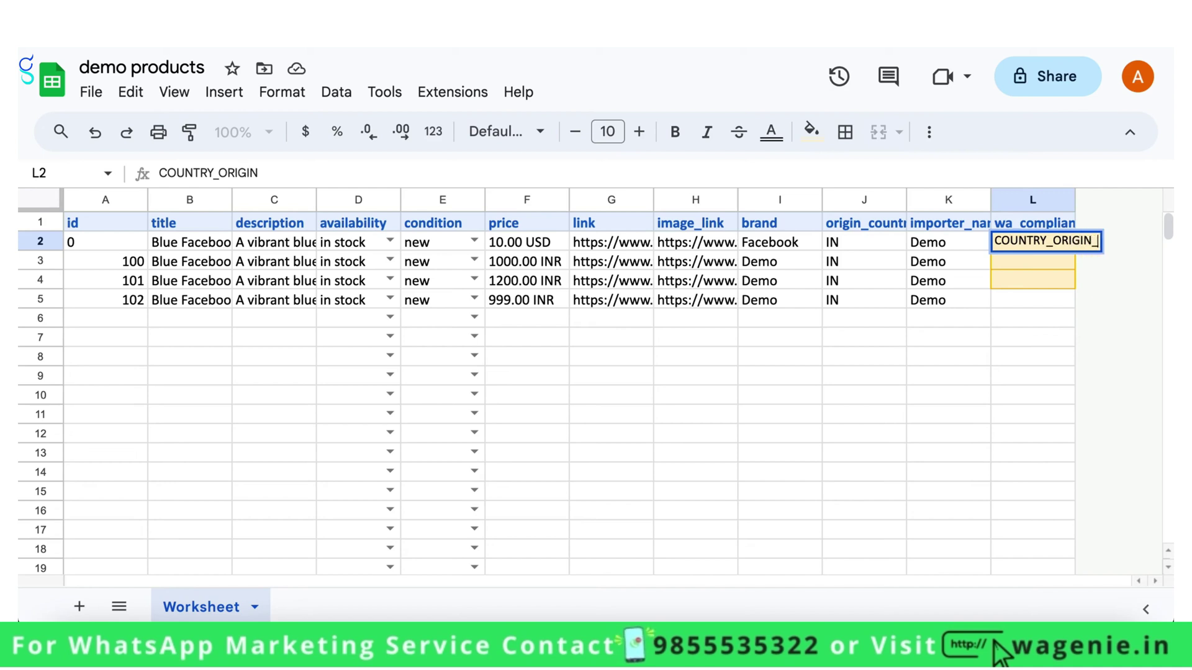
text(EXE)
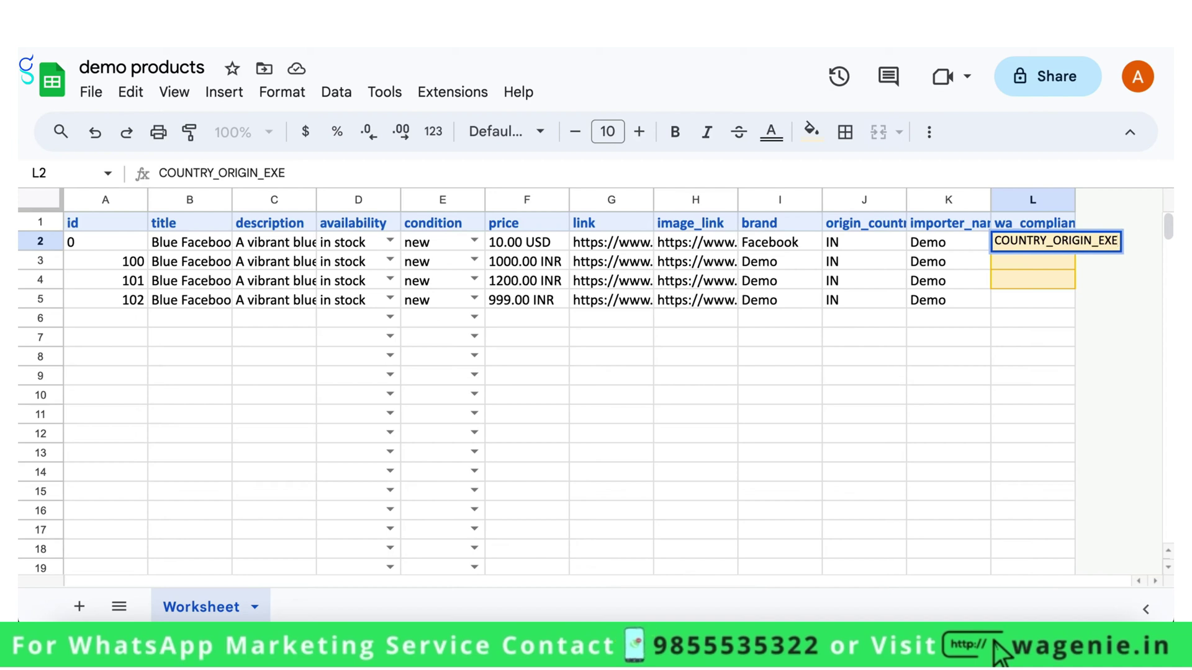
text(M)
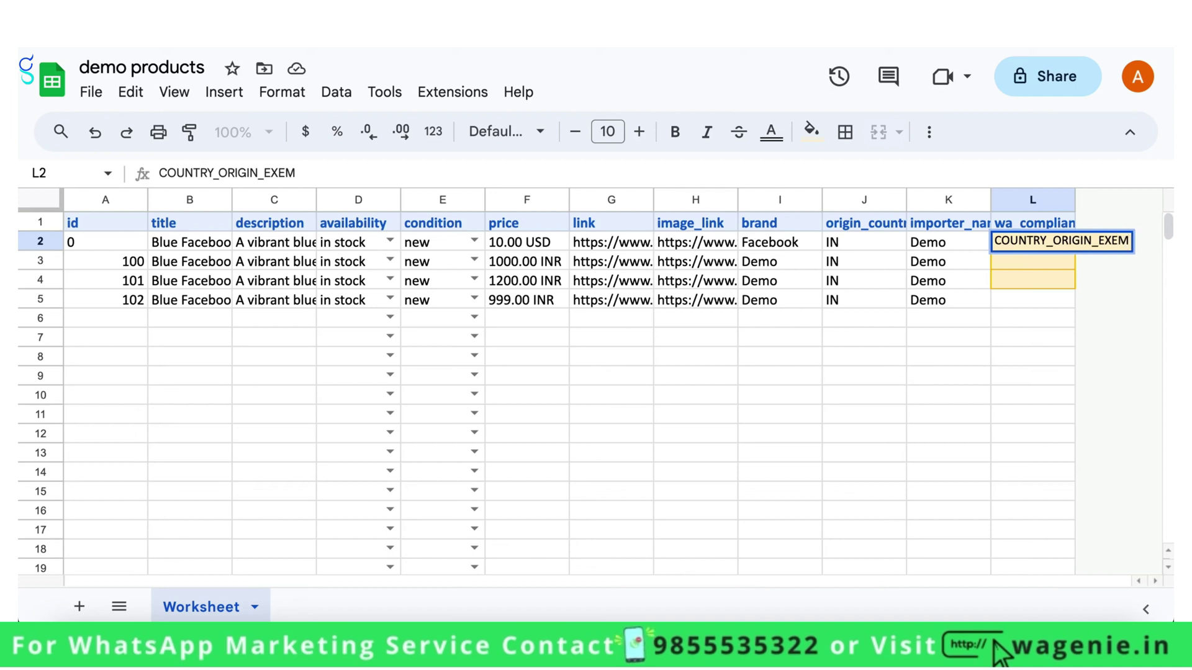
text(PT)
key(Return)
key(Up)
key(ctrl+c)
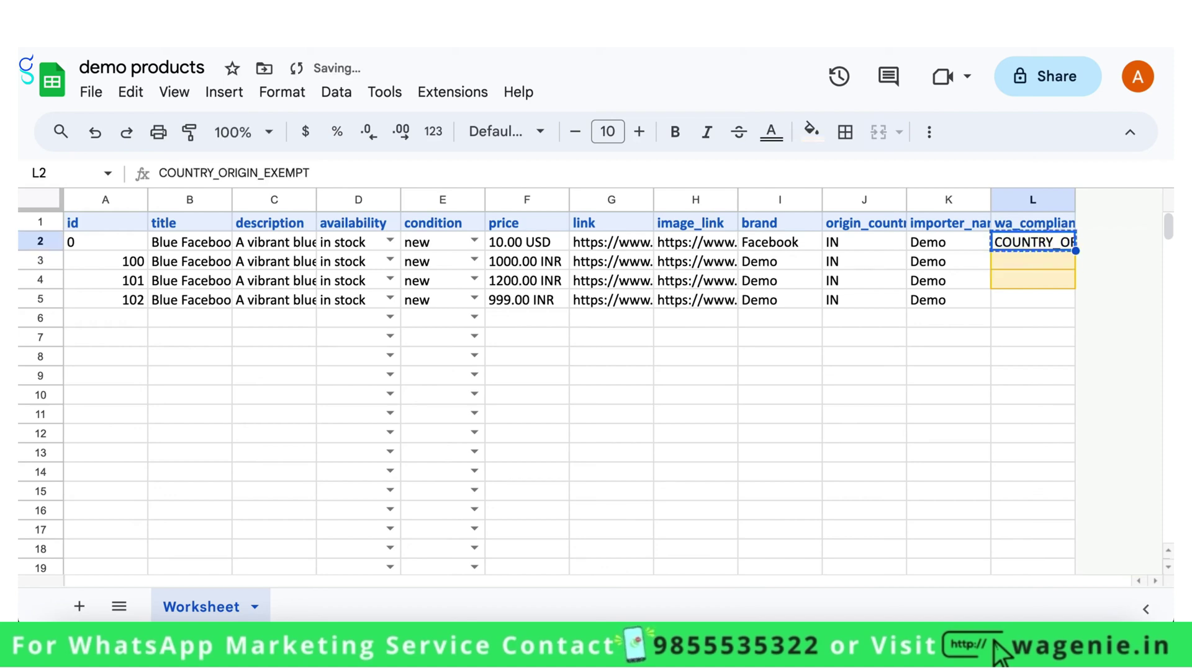
key(shift+Down)
key(shift+Down)
key(shift+Down)
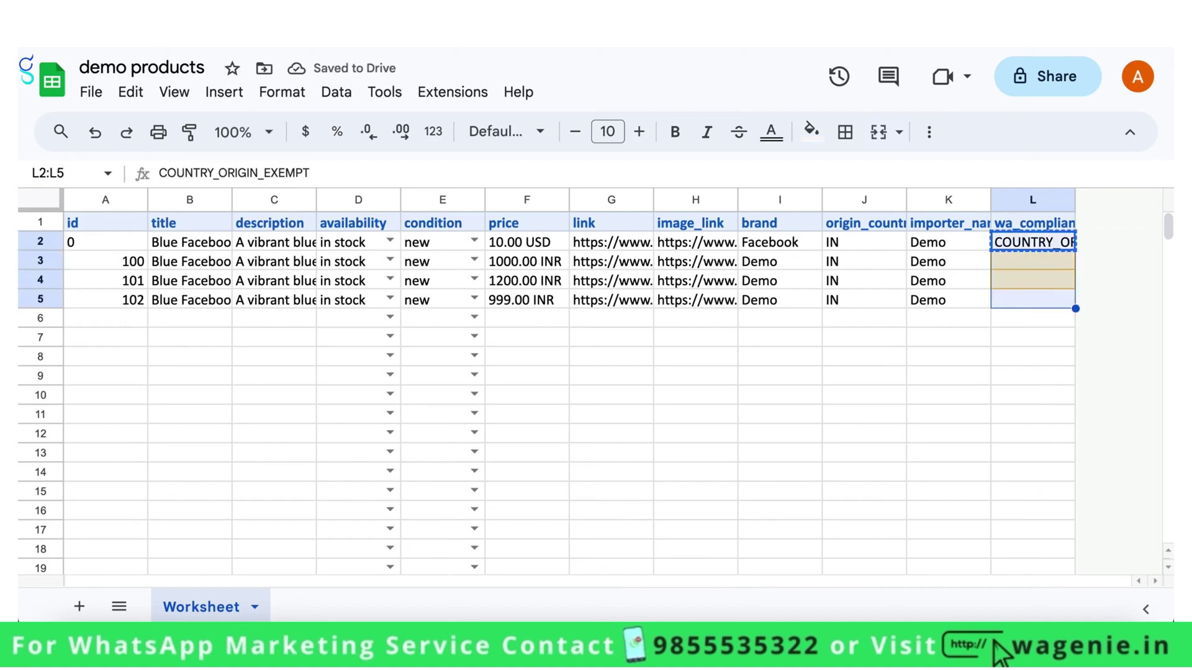
key(ctrl+v)
click(983, 357)
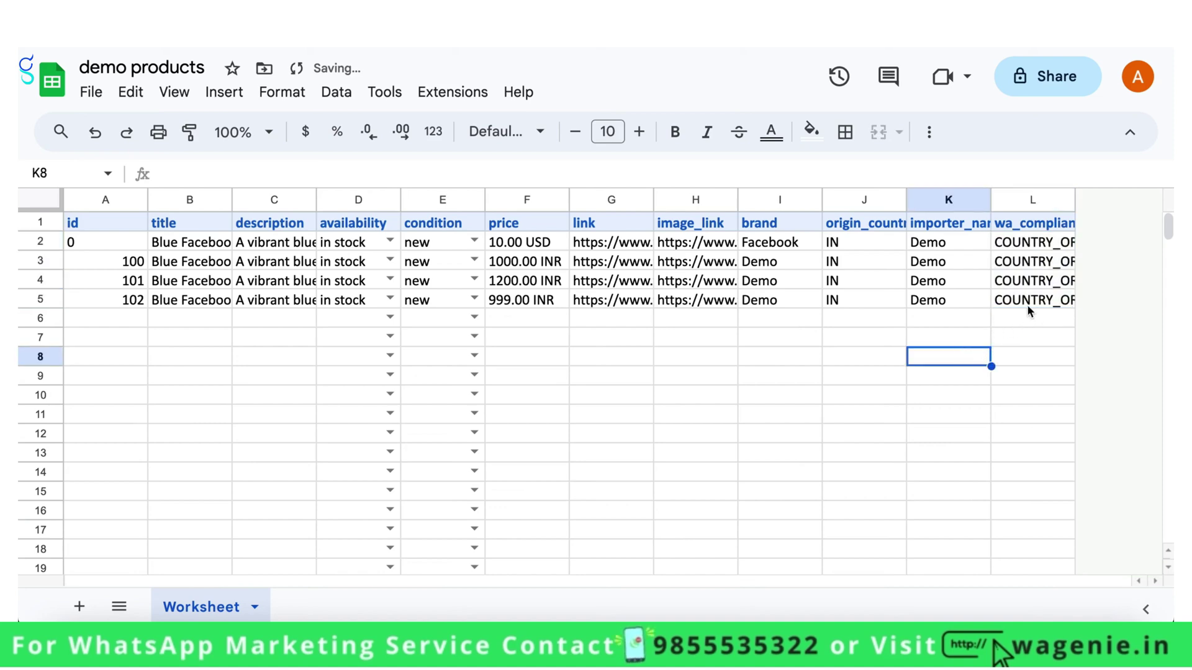
drag(1027, 304, 878, 232)
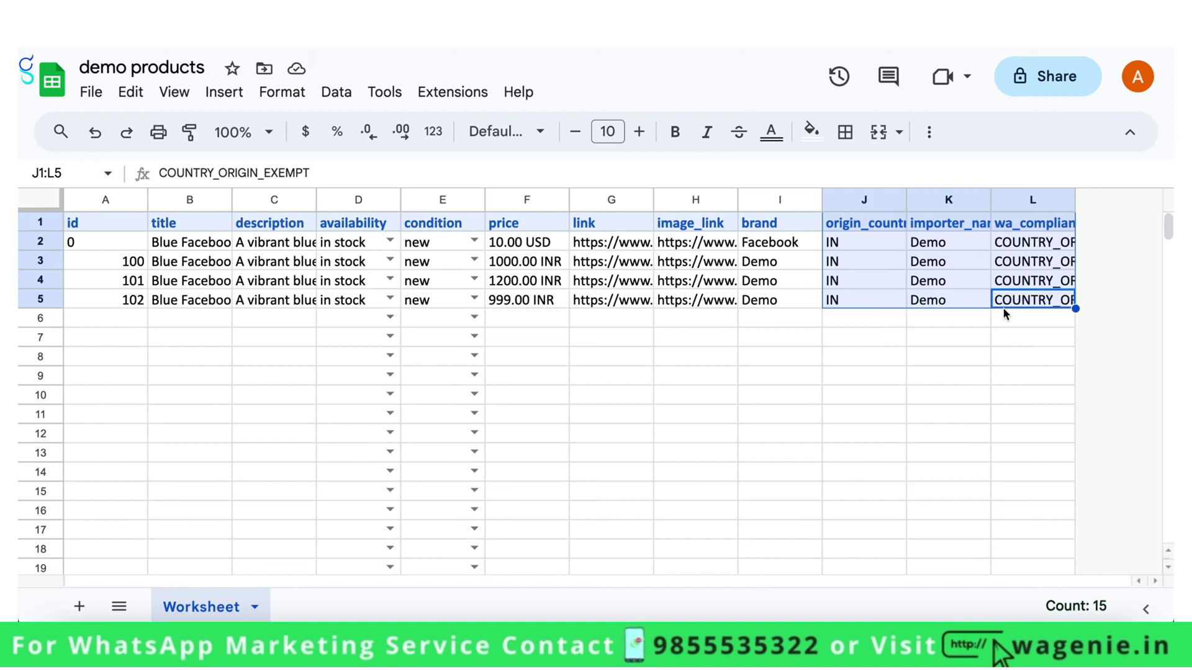
Step: Set the sheet's General access to Anyone with the link and copy its share link
click(863, 200)
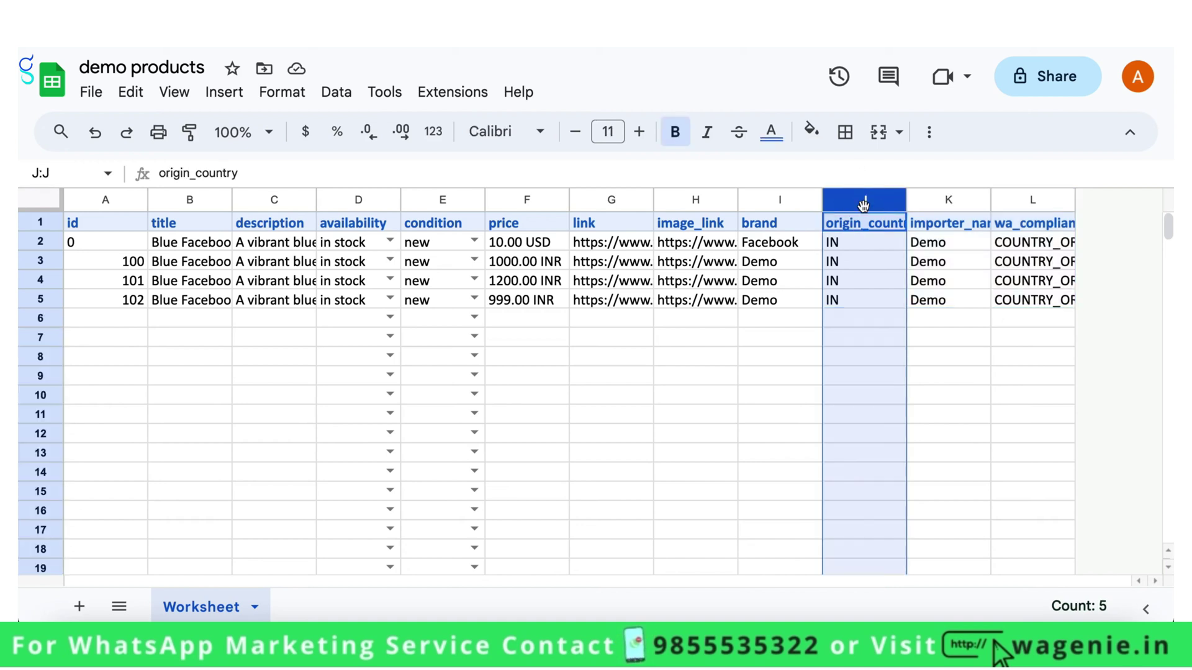
drag(863, 205, 1032, 200)
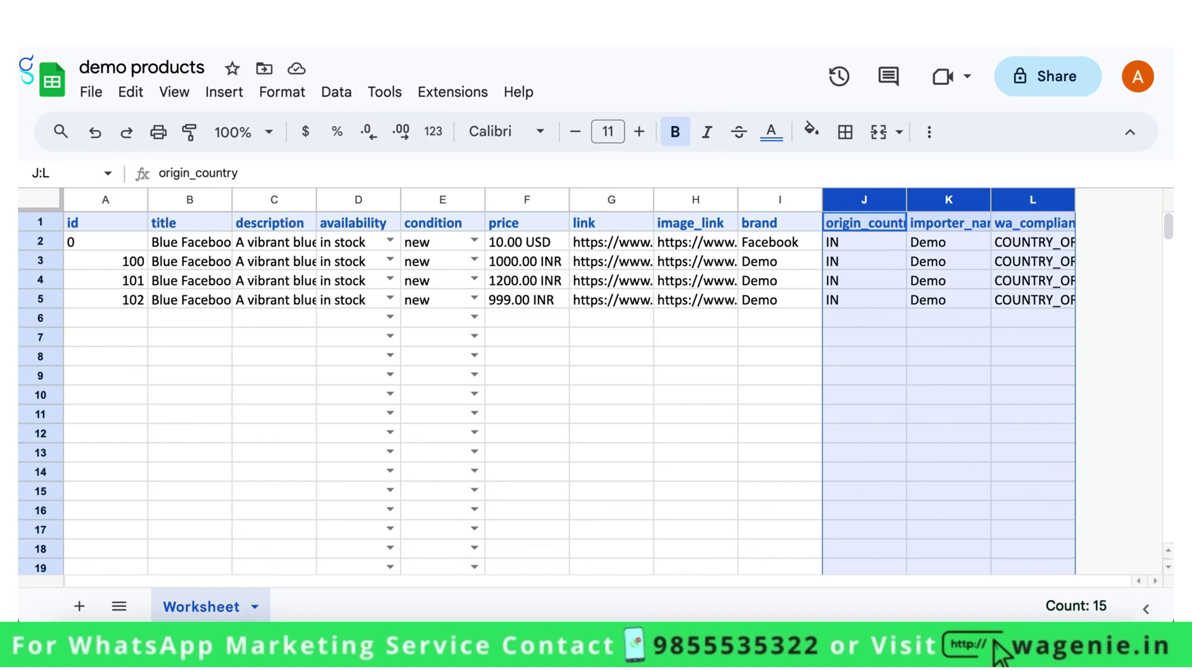
click(1048, 77)
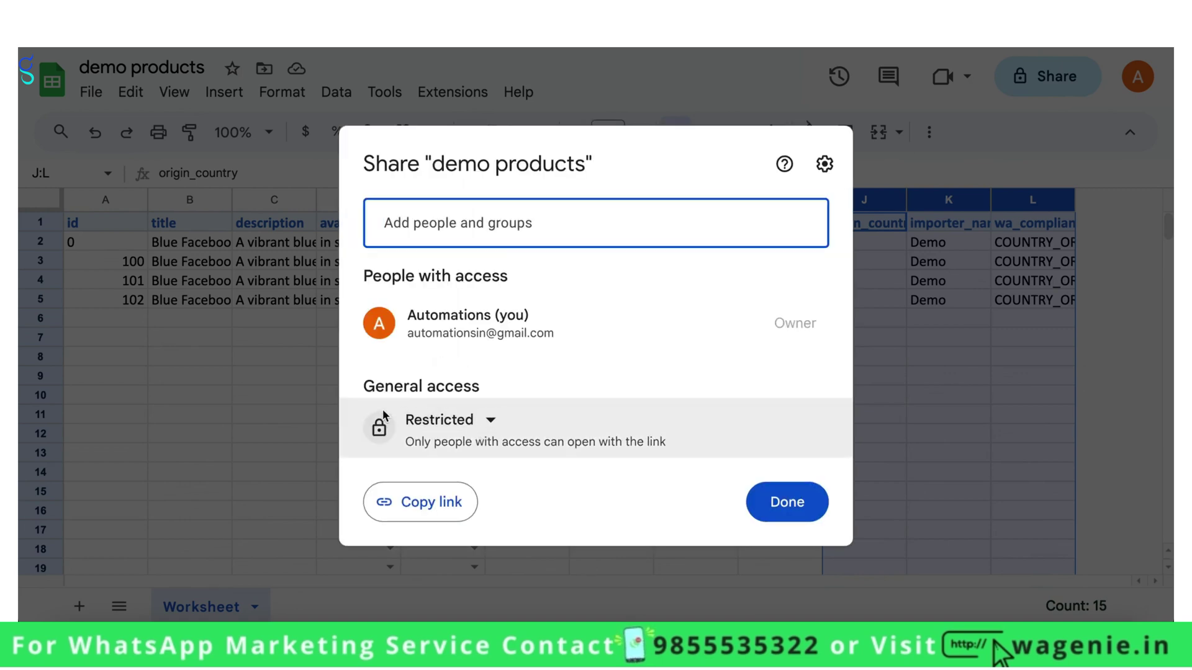
click(475, 421)
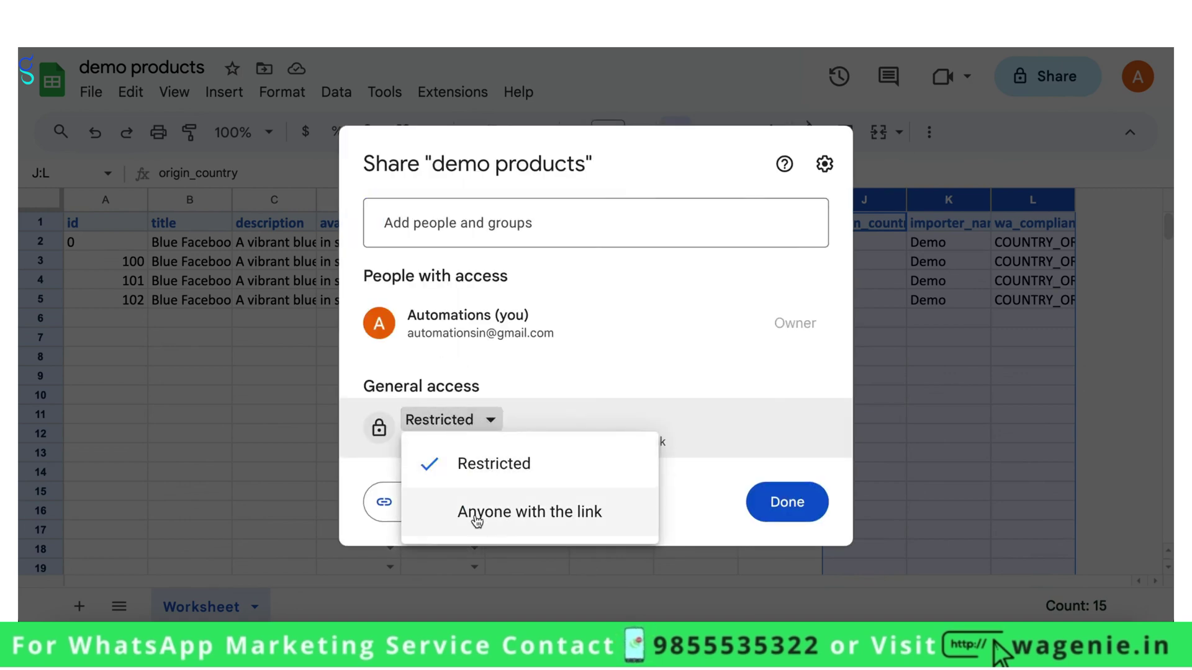
click(476, 513)
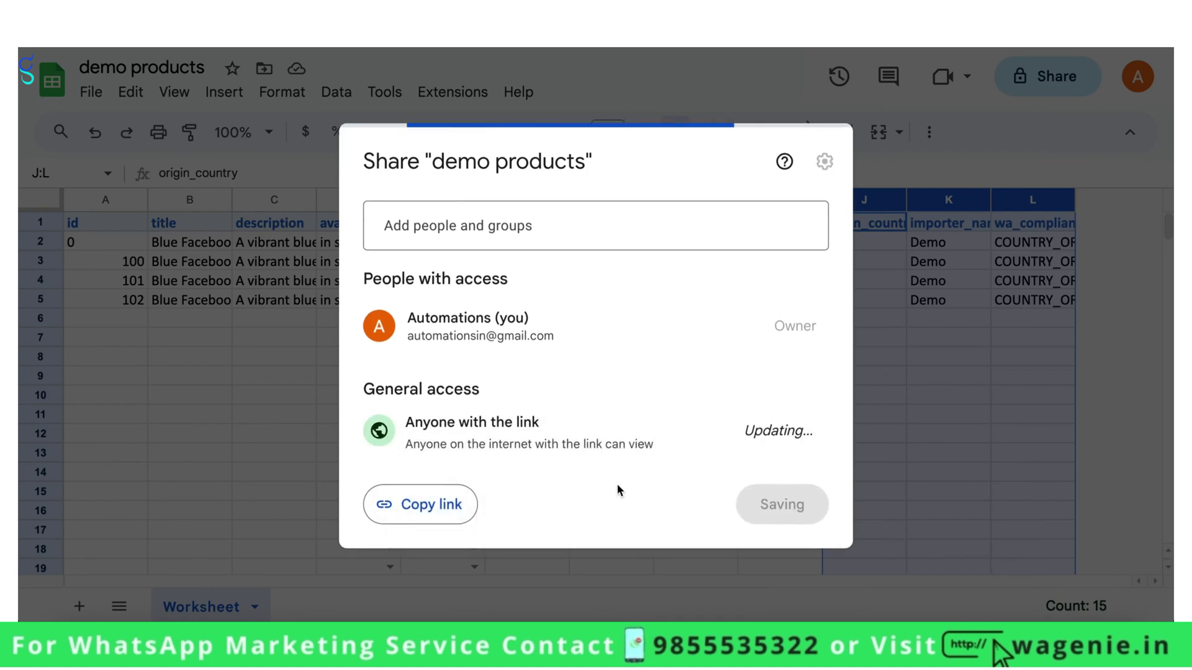
click(422, 502)
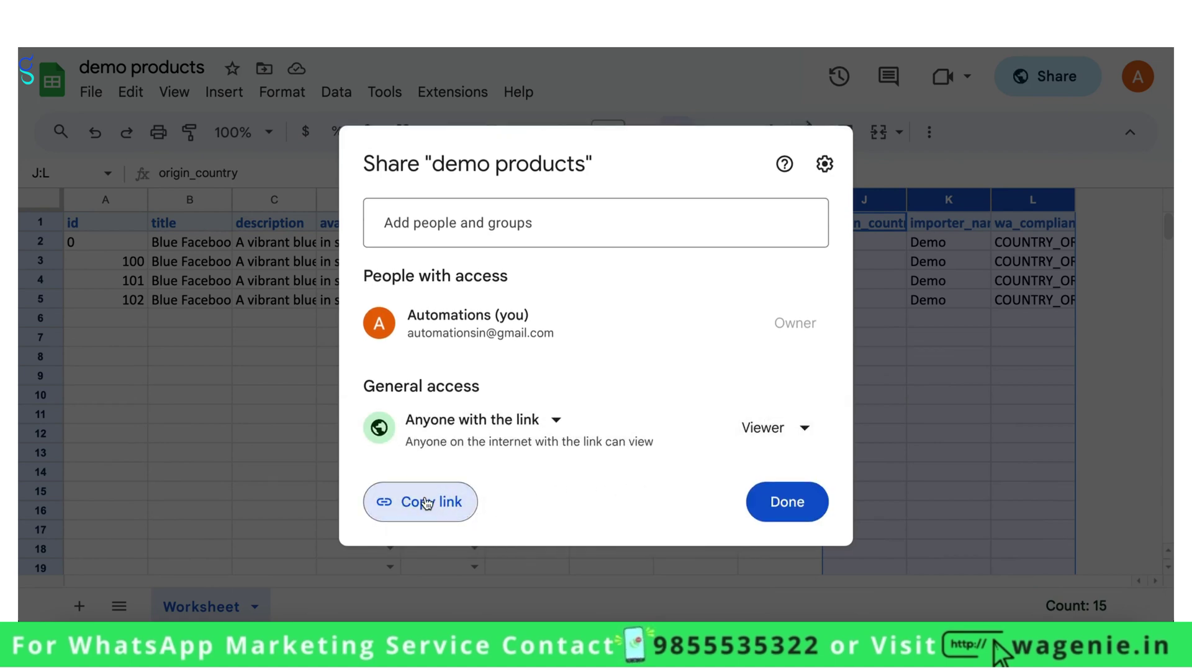
click(770, 506)
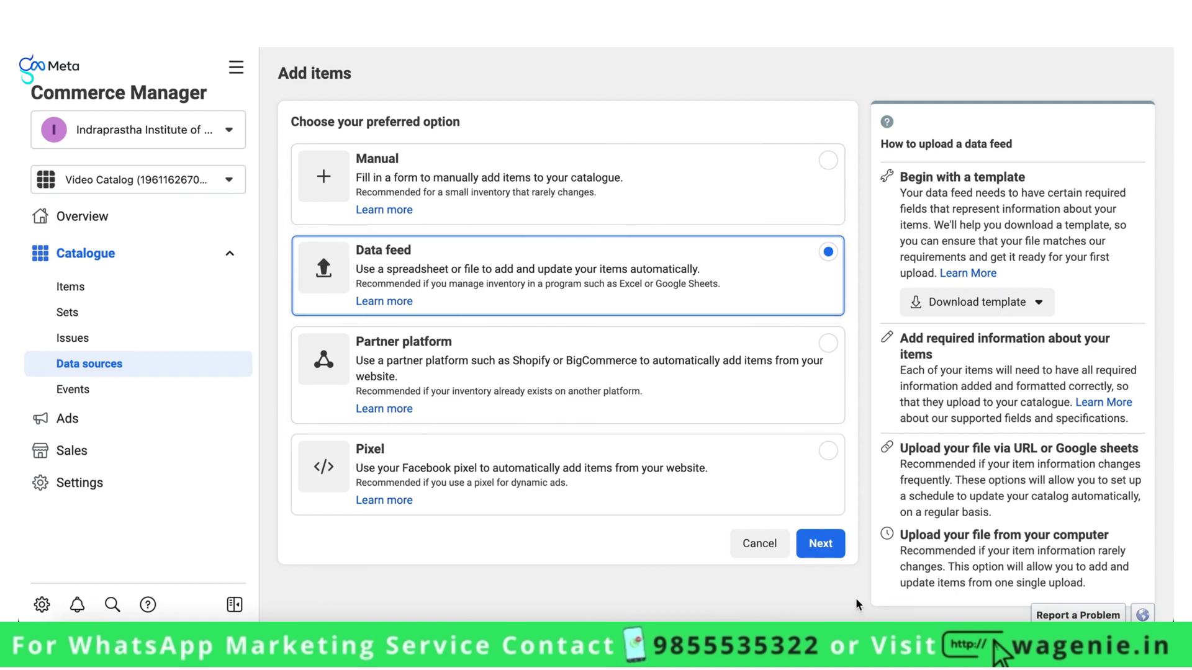
Step: Choose Data feed and submit the pasted Google Sheets URL as the feed source
click(828, 554)
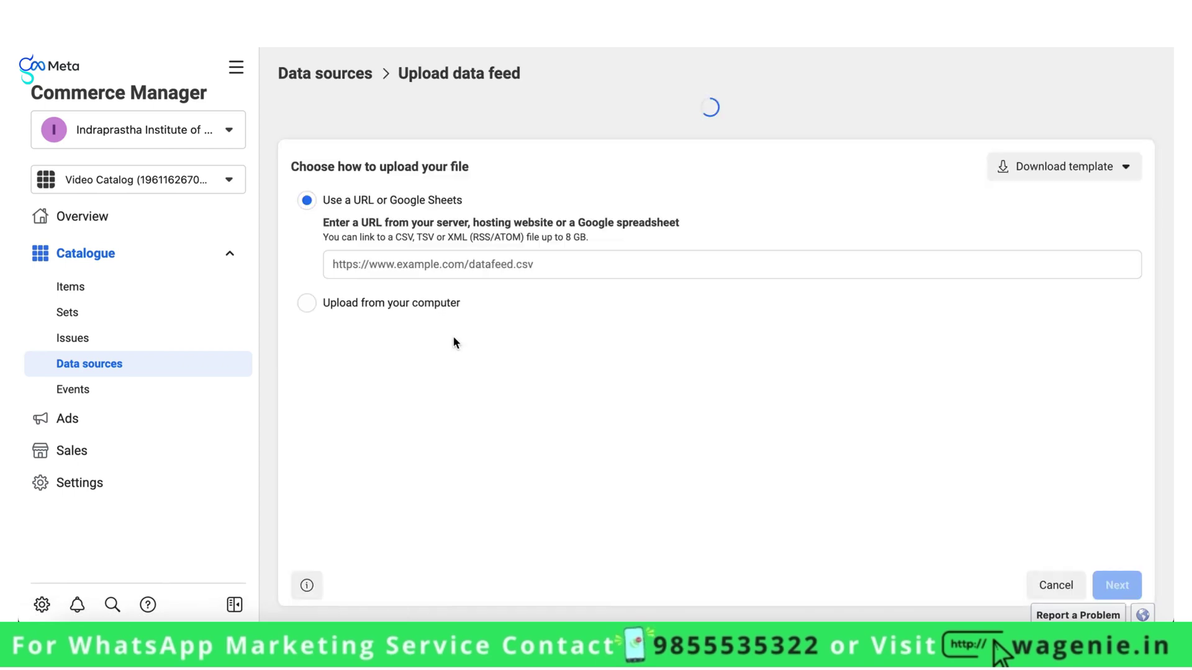
click(417, 223)
key(ctrl+v)
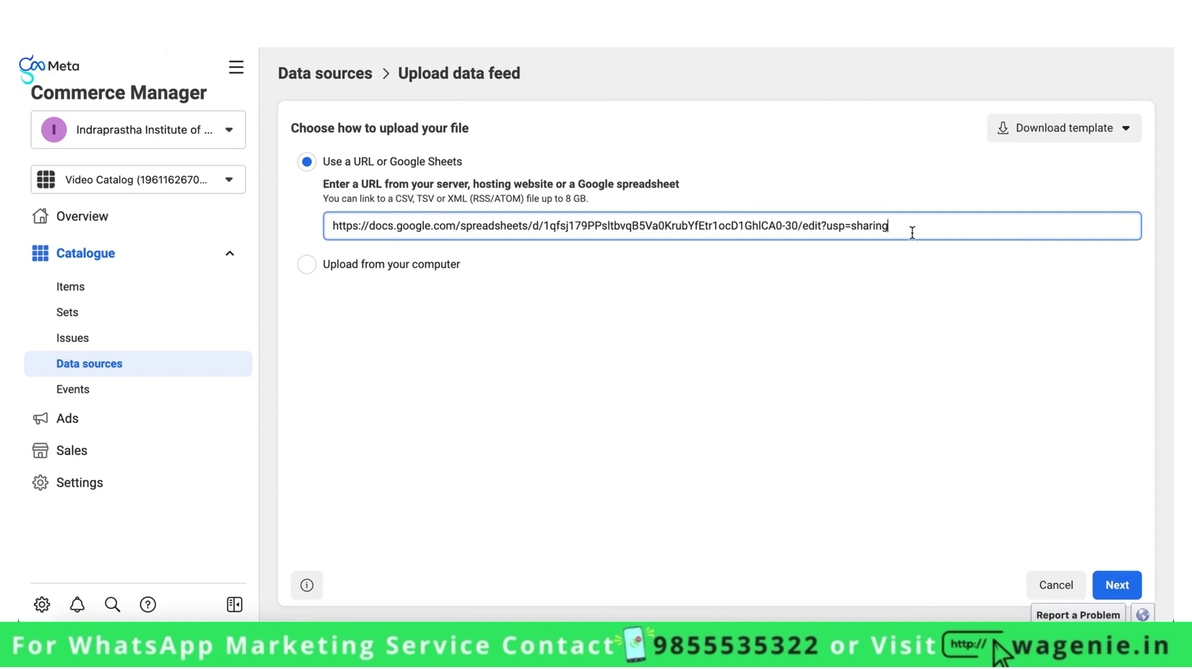
click(919, 259)
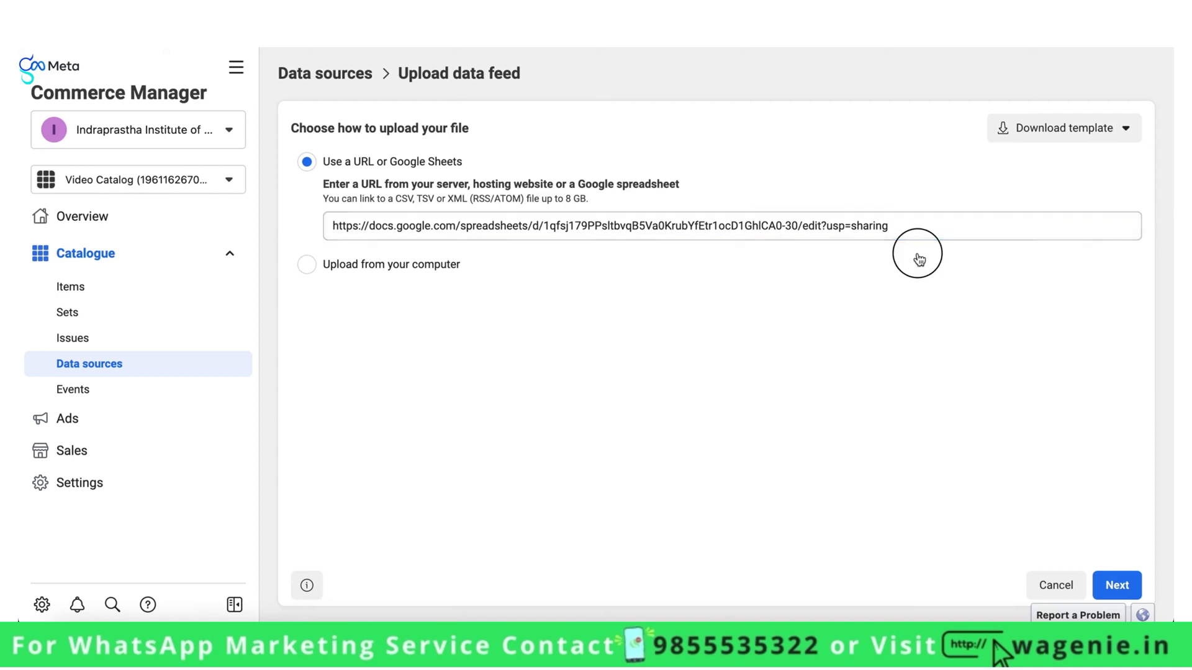
click(409, 161)
click(1116, 585)
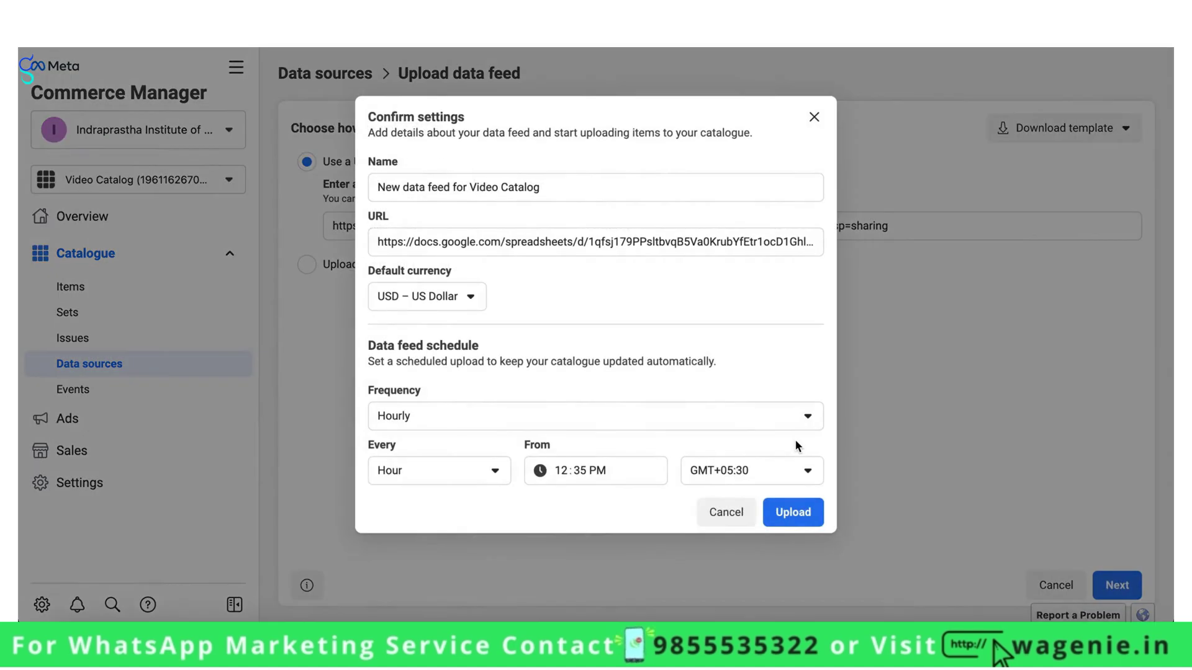
Step: Set default currency to INR – Indian Rupee, keeping the Hourly, every-hour upload schedule
click(466, 301)
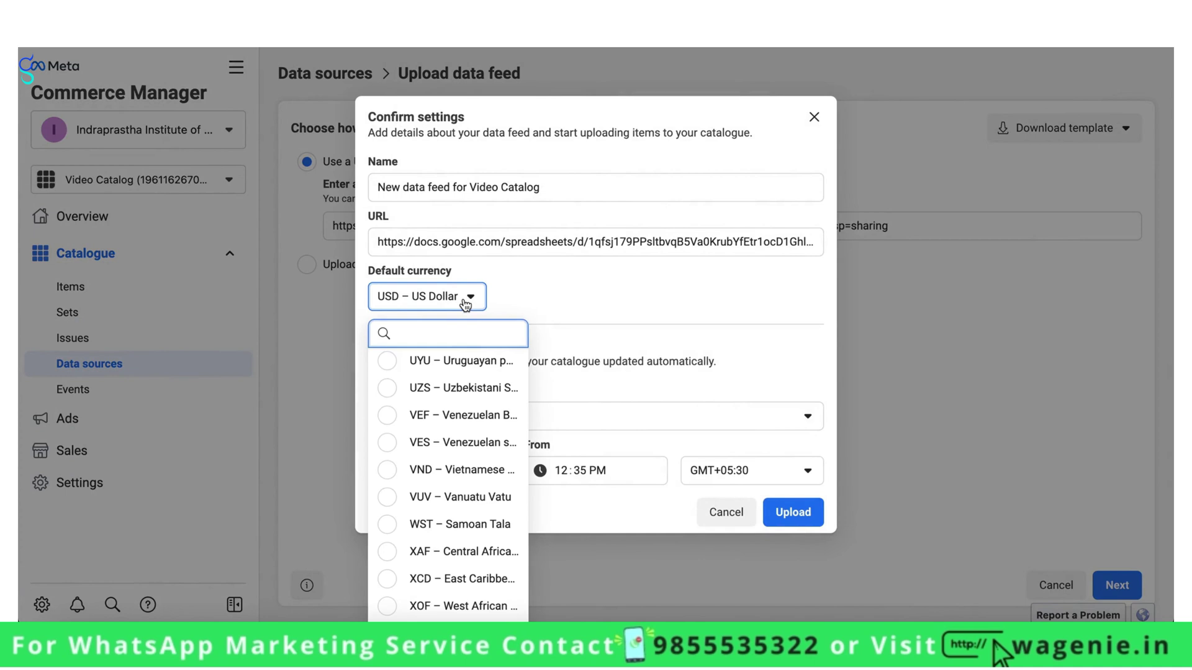
text(inr)
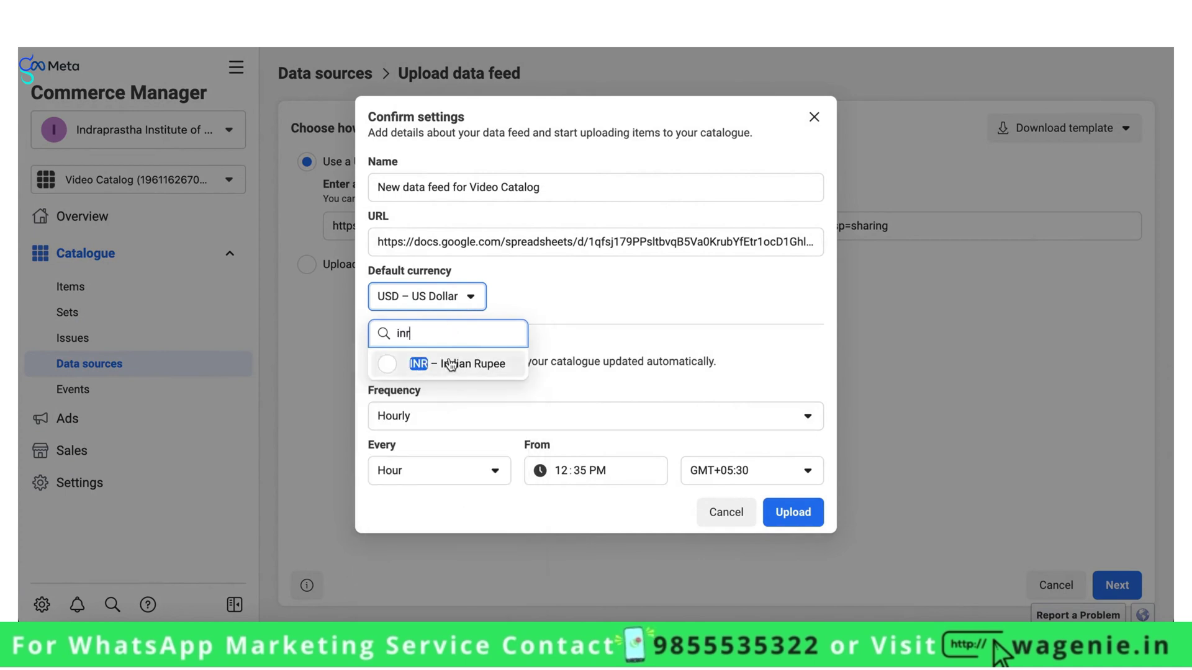
click(451, 365)
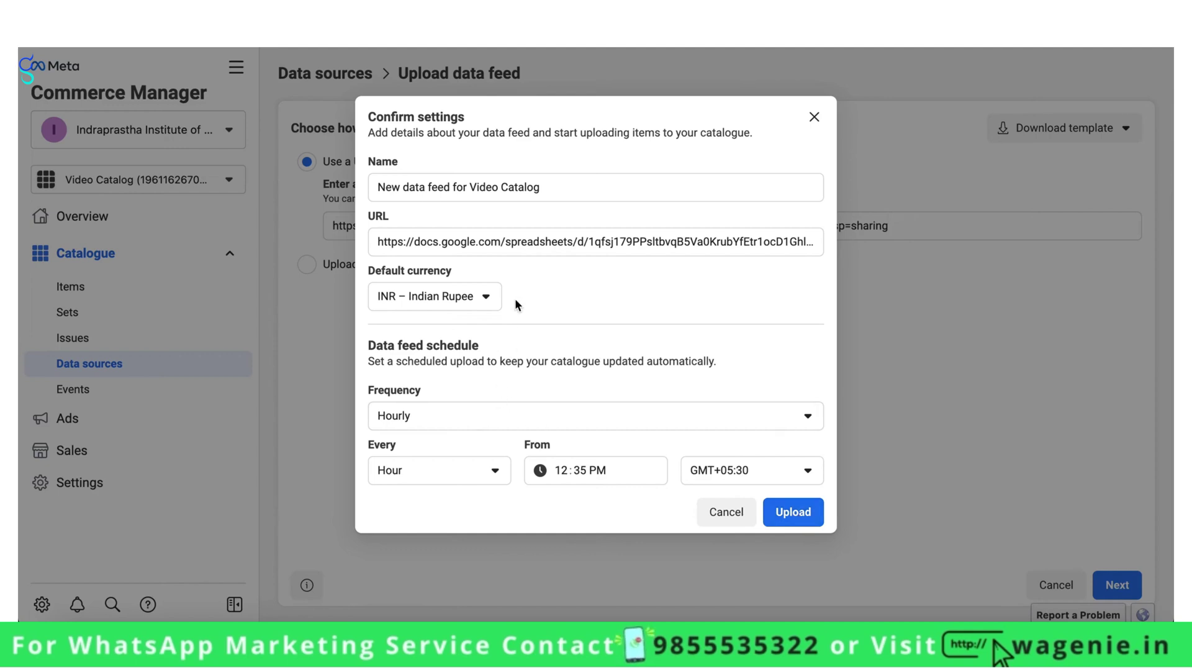
click(455, 411)
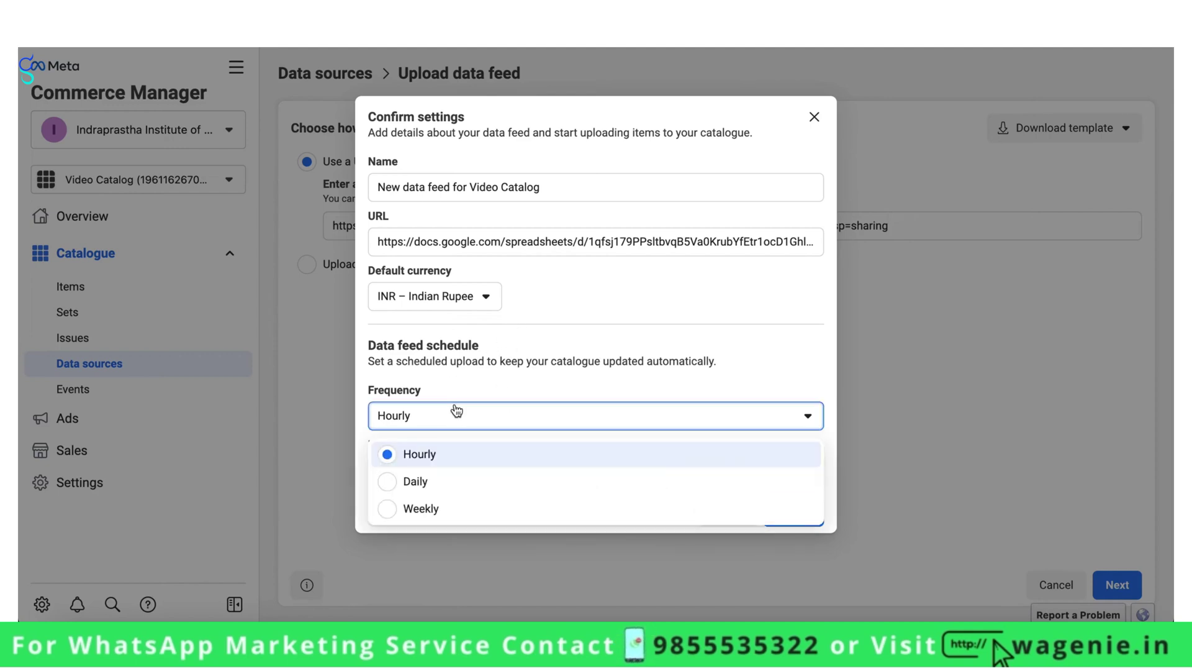
click(454, 457)
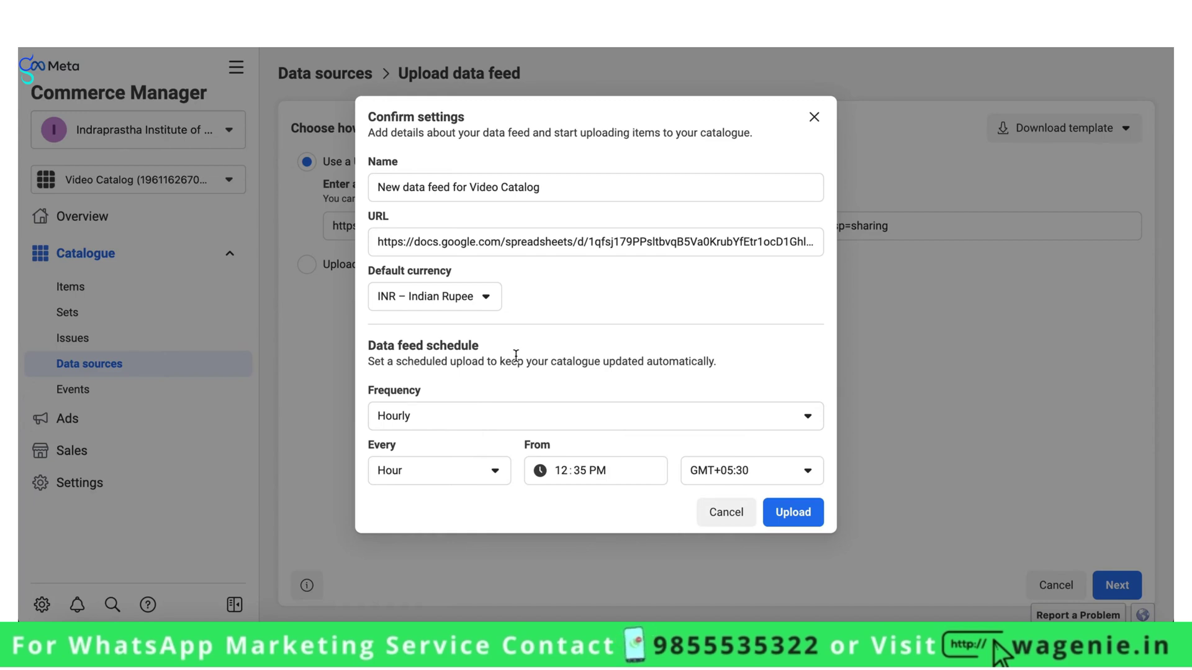
click(459, 485)
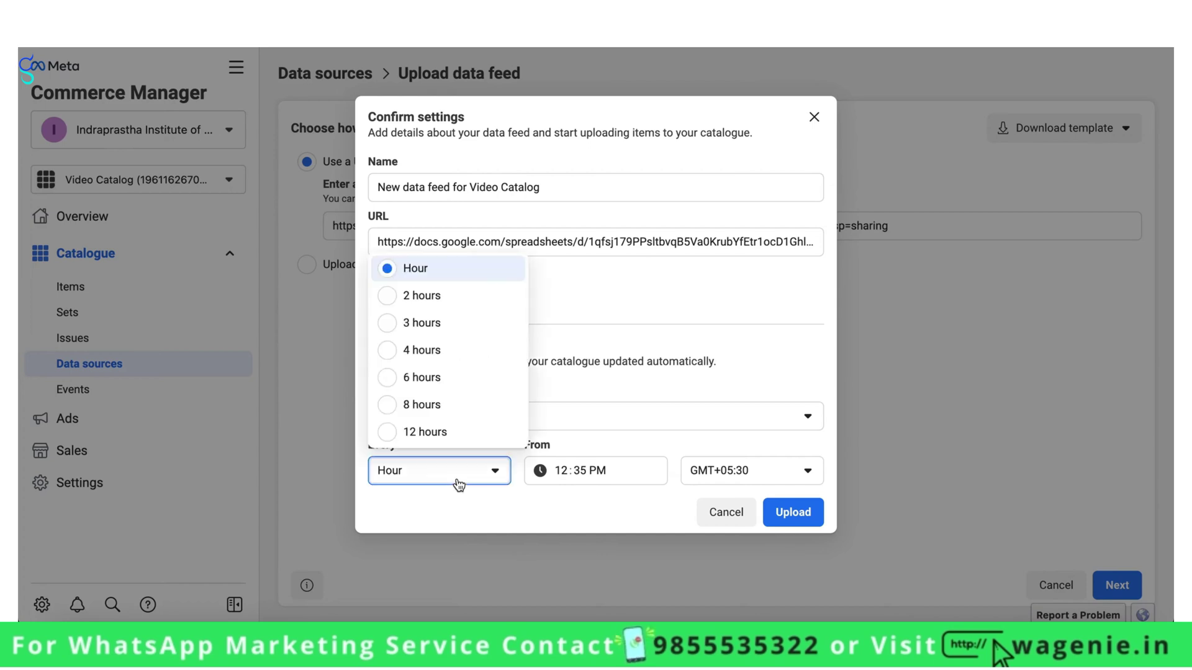
click(449, 484)
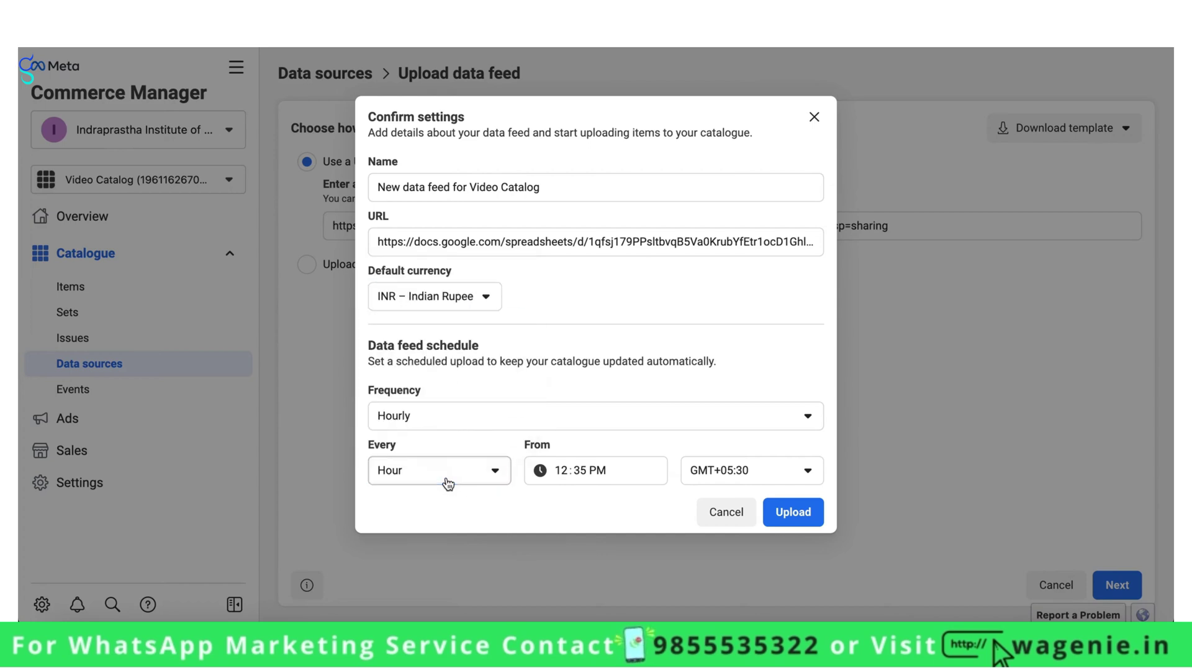
click(449, 483)
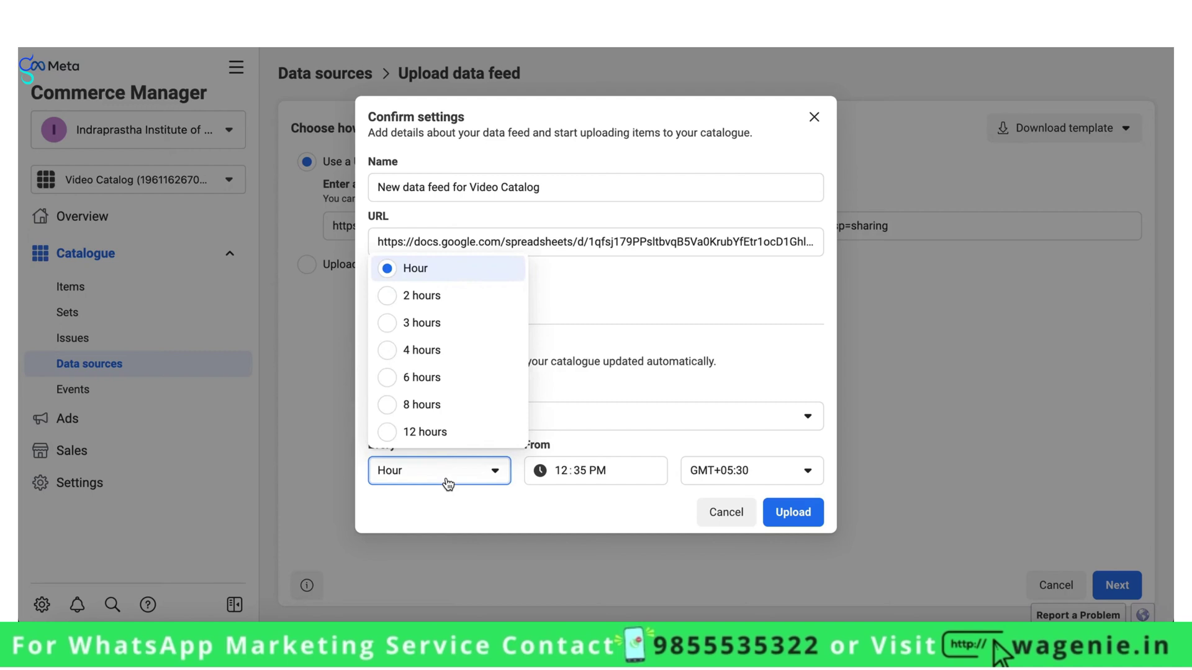
click(622, 500)
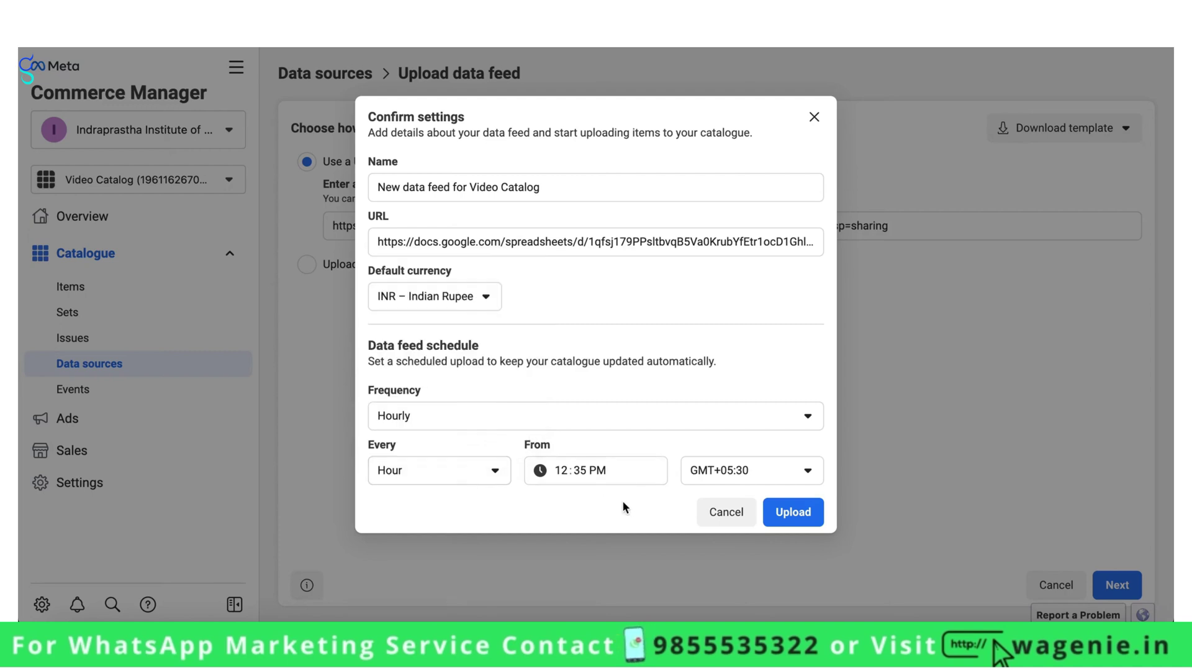
click(448, 423)
click(495, 394)
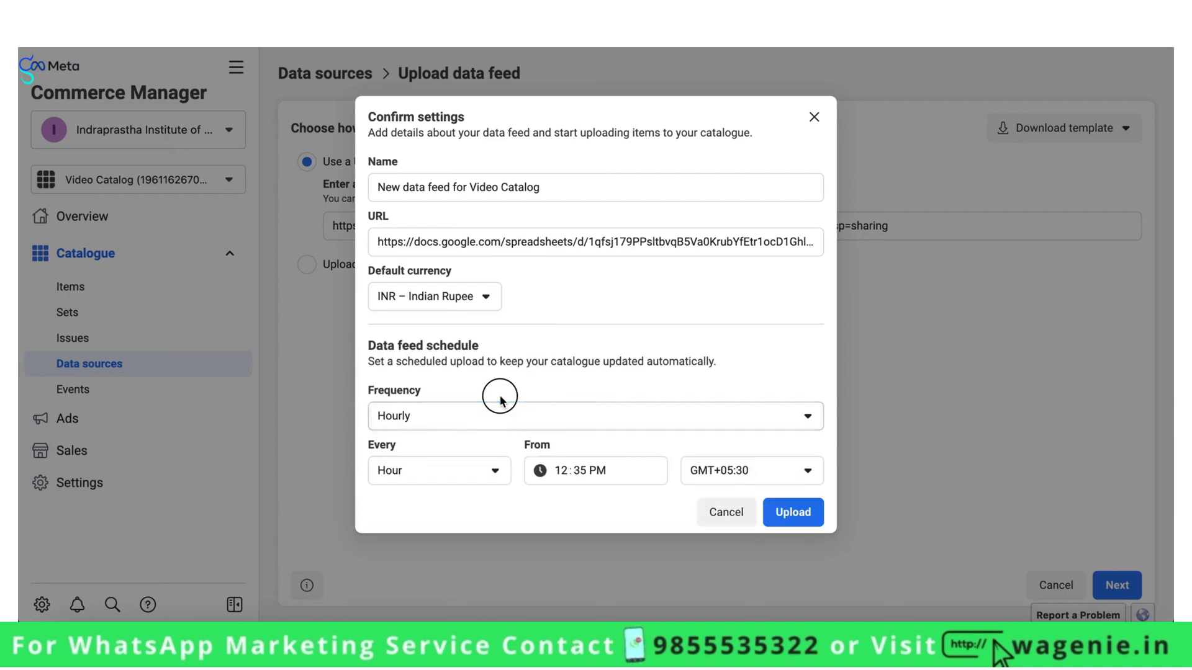
Step: Upload the data feed and review its overview and upload sessions
click(772, 510)
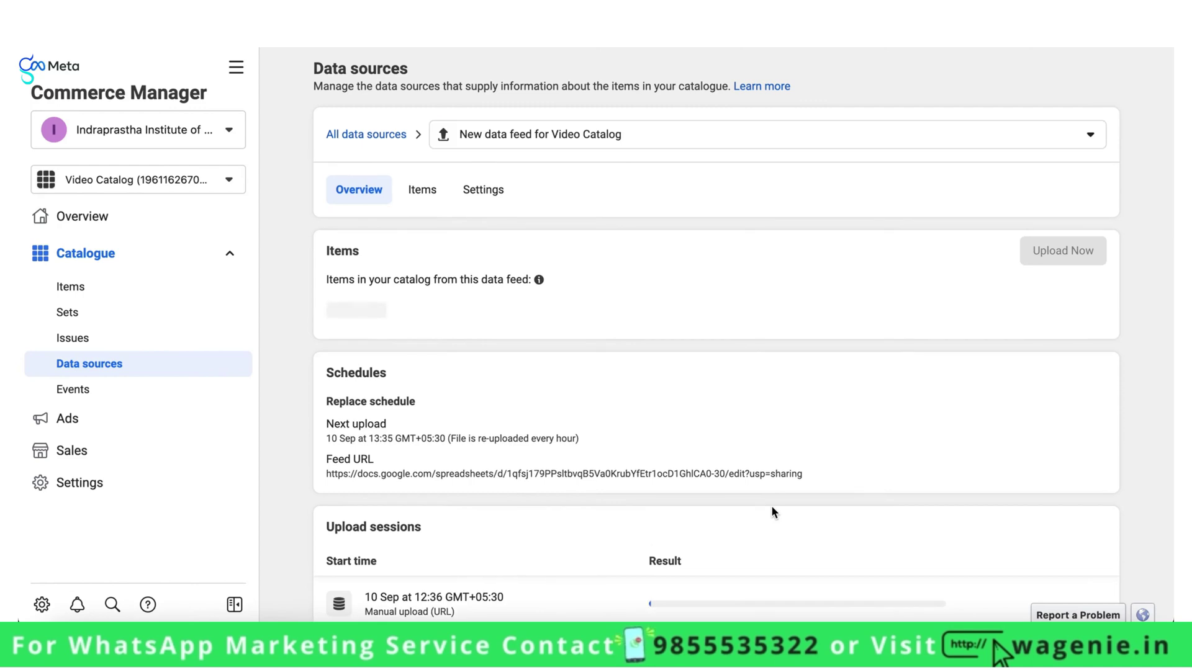
scroll(770, 507, down, 1)
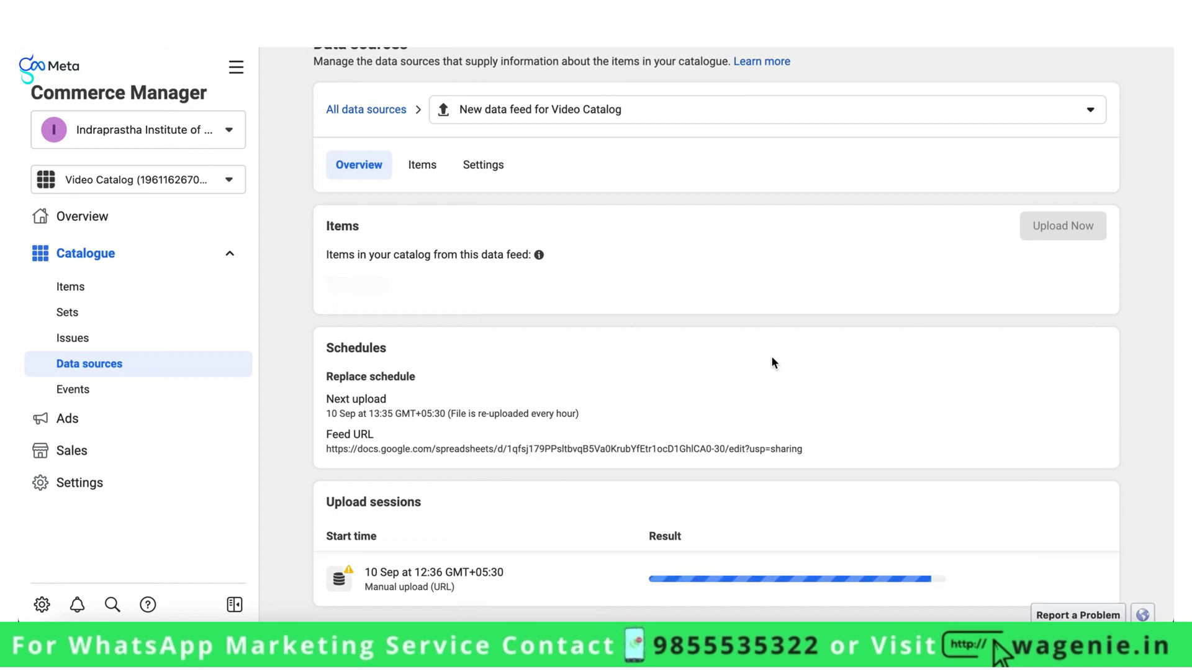
scroll(565, 317, up, 1)
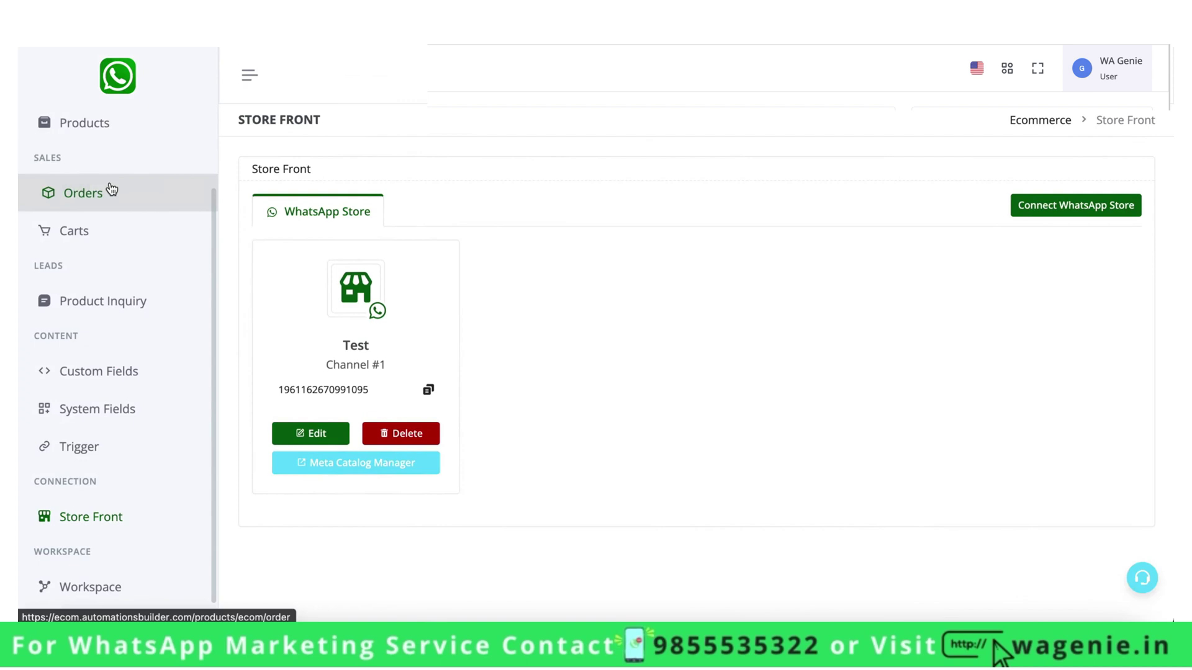
Step: Go to the Products page in WA Genie and select the Test store
click(90, 133)
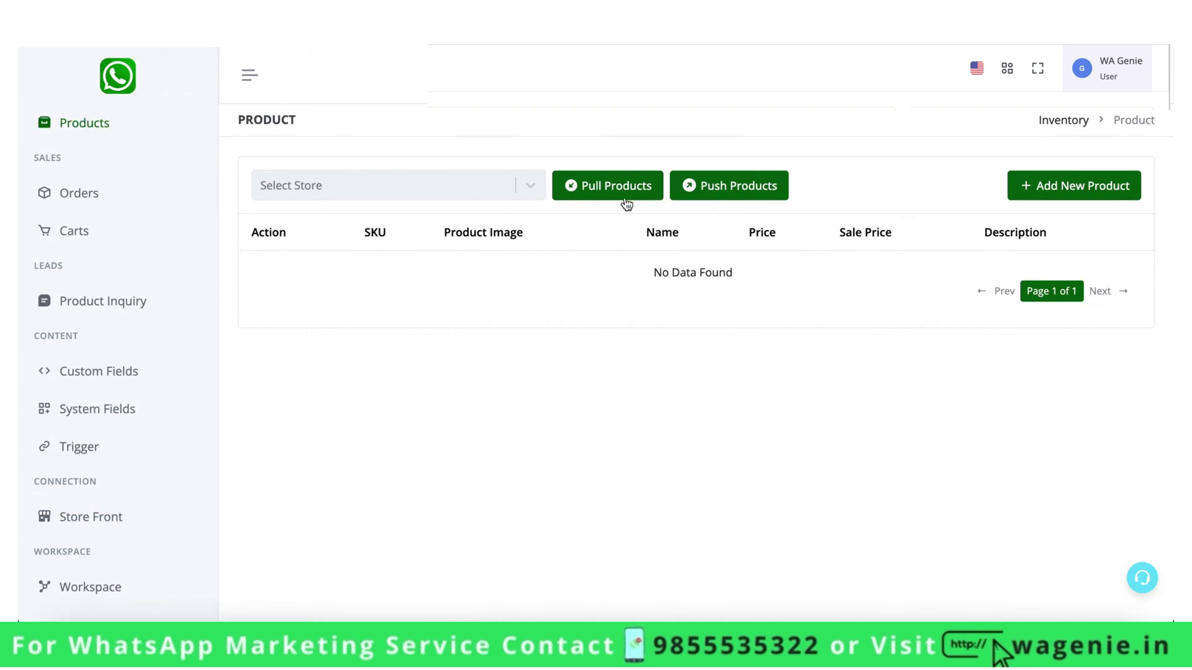
click(456, 179)
click(449, 226)
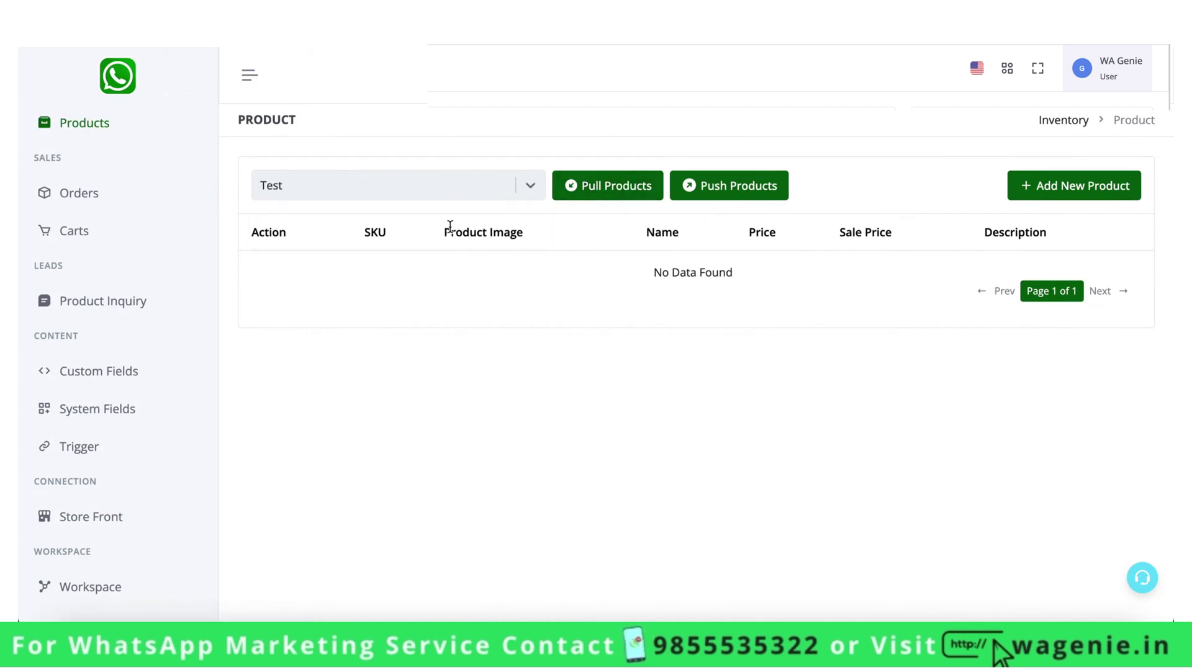